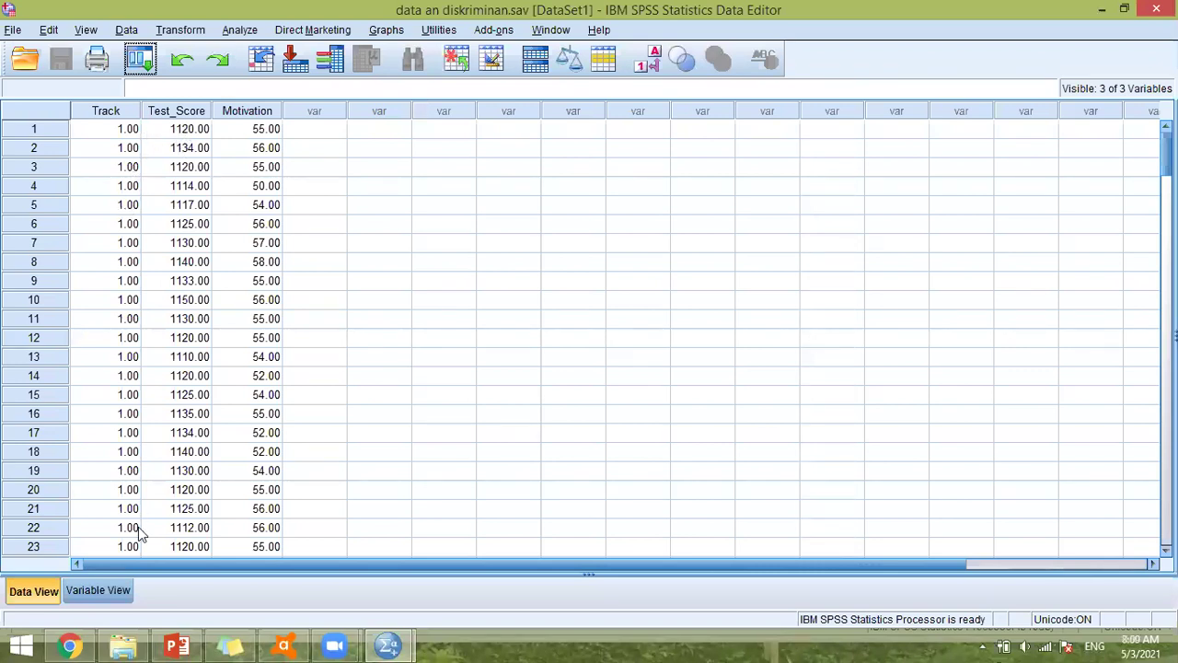
# Step: Set the measurement level of Track to Nominal and of Test_Score and Motivation to Scale
pyautogui.click(105, 591)
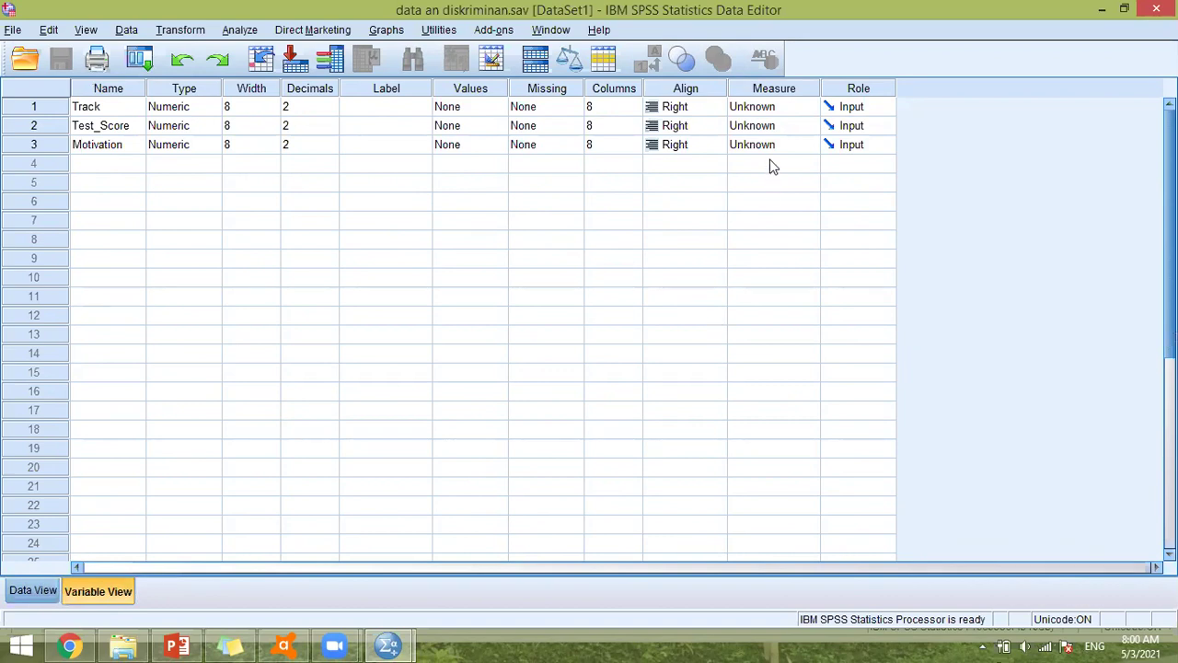
pyautogui.click(807, 108)
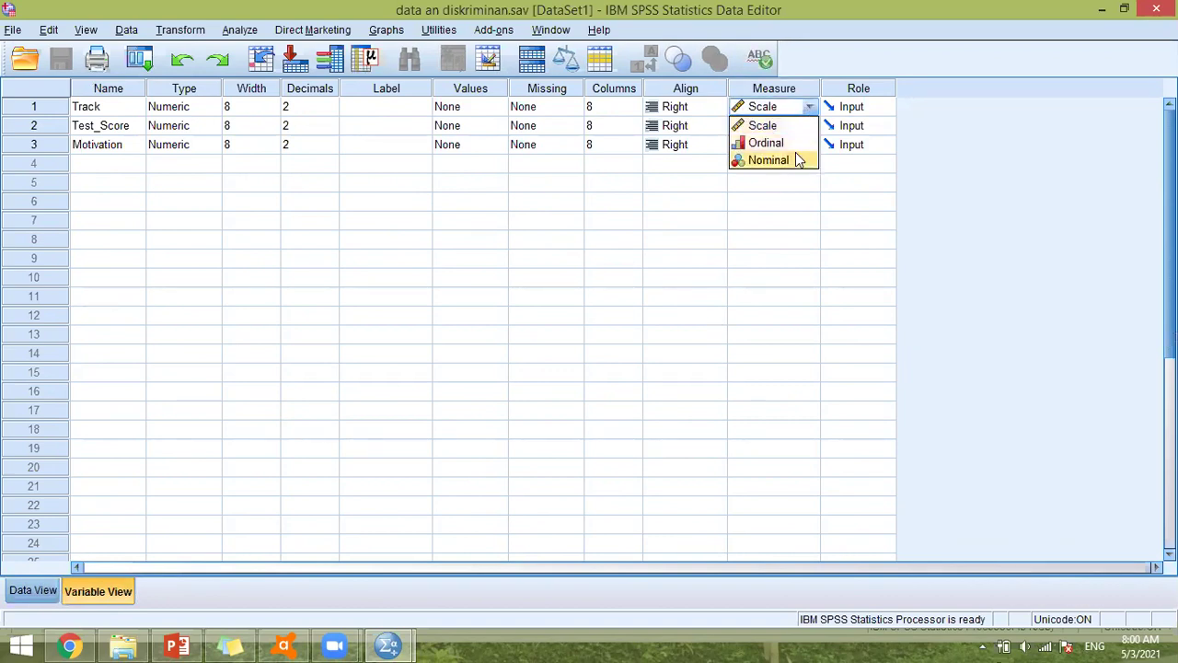
pyautogui.click(797, 160)
pyautogui.click(807, 125)
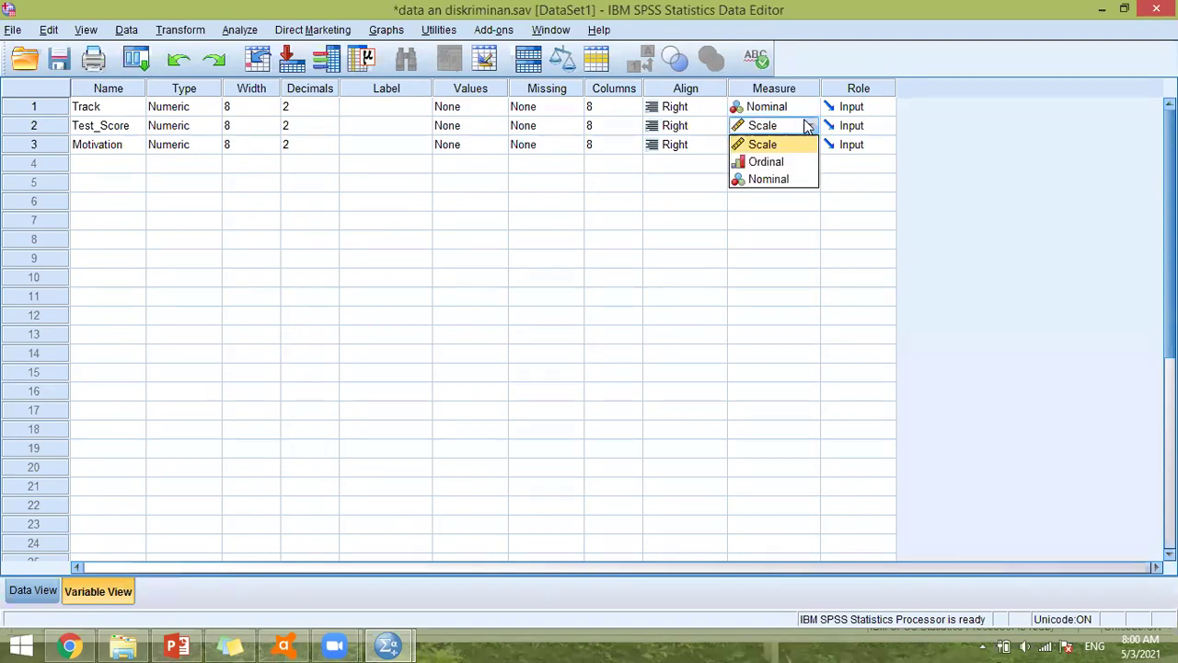
pyautogui.click(812, 149)
pyautogui.click(810, 146)
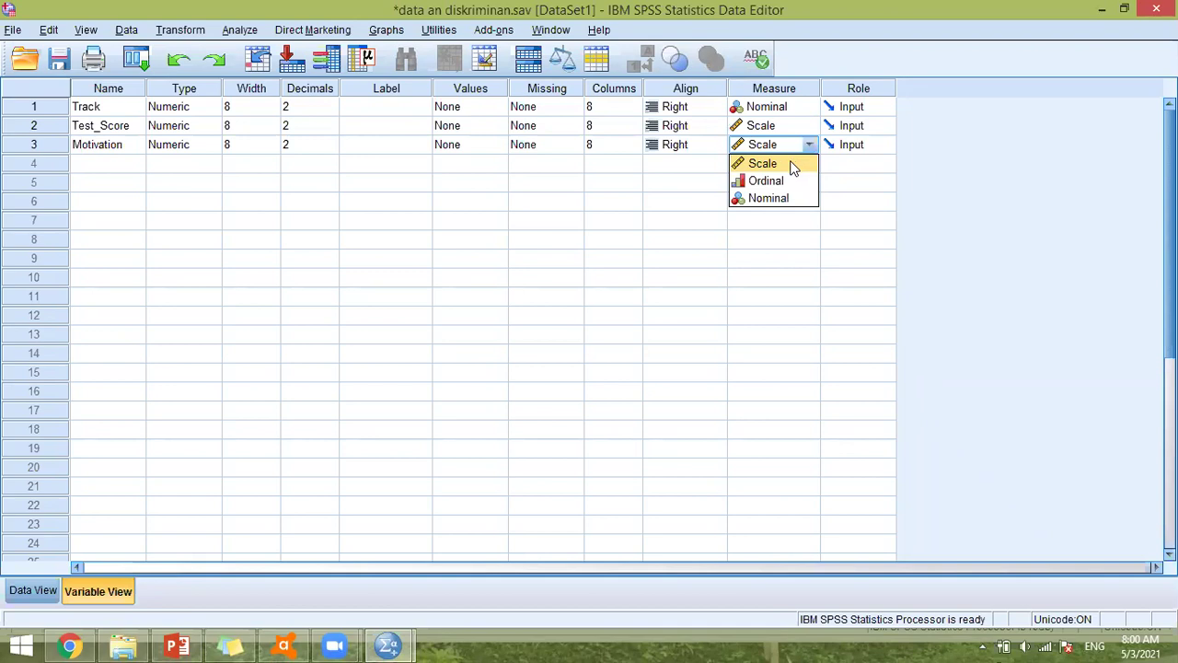
pyautogui.click(792, 164)
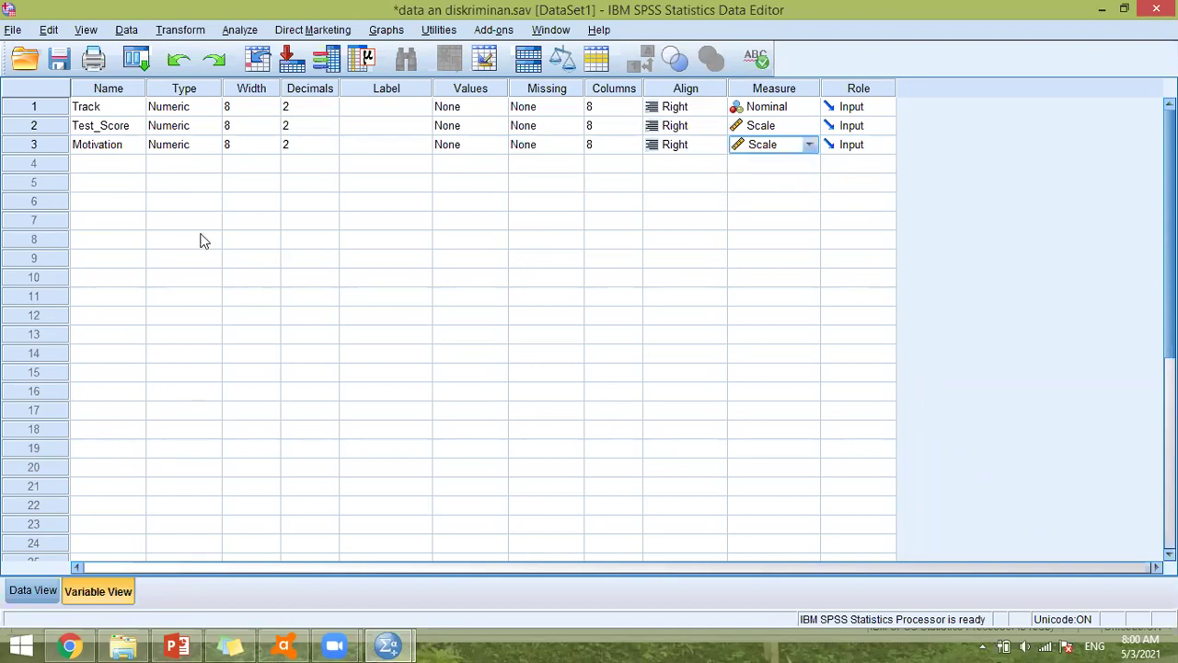
# Step: Set the decimals of the Track variable to 0 and return to the data values
pyautogui.click(310, 108)
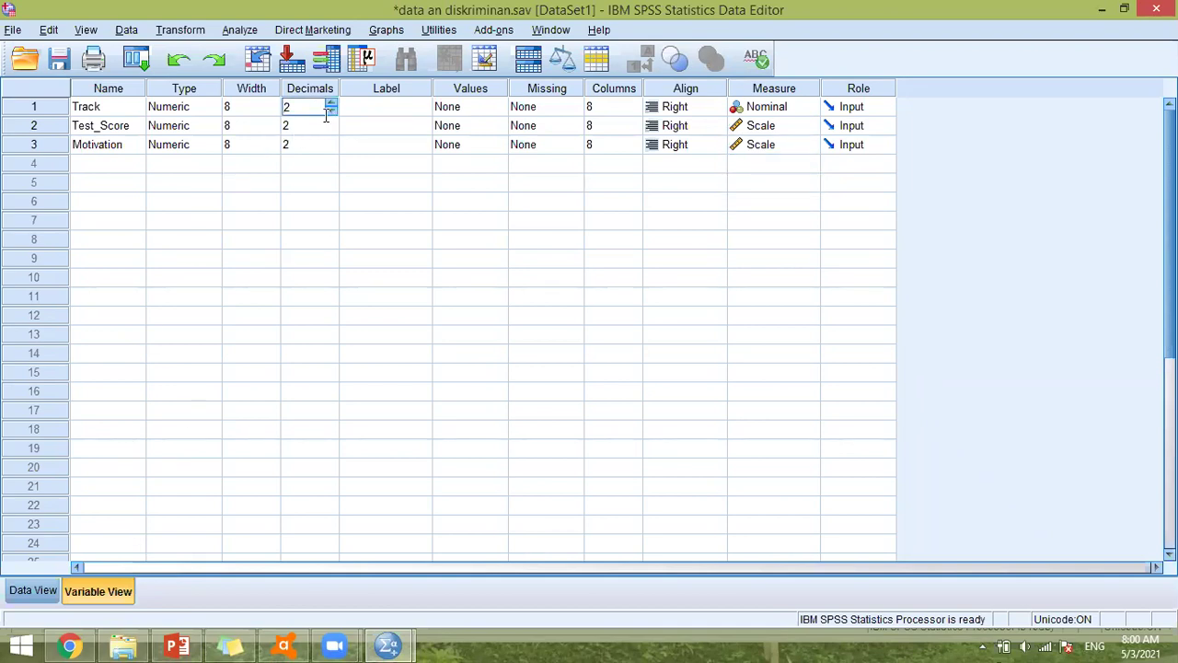
pyautogui.click(330, 111)
pyautogui.click(330, 112)
pyautogui.click(32, 592)
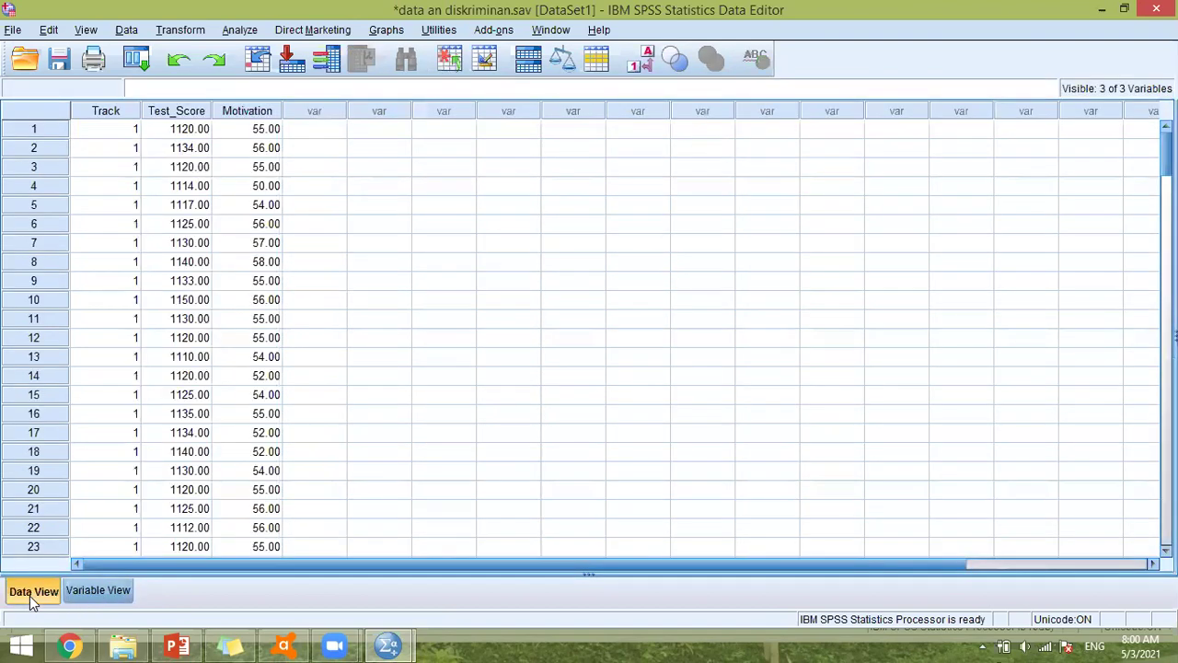
# Step: Start a Discriminant Analysis with Track as the grouping variable and define its range from 1 to 3
pyautogui.click(241, 32)
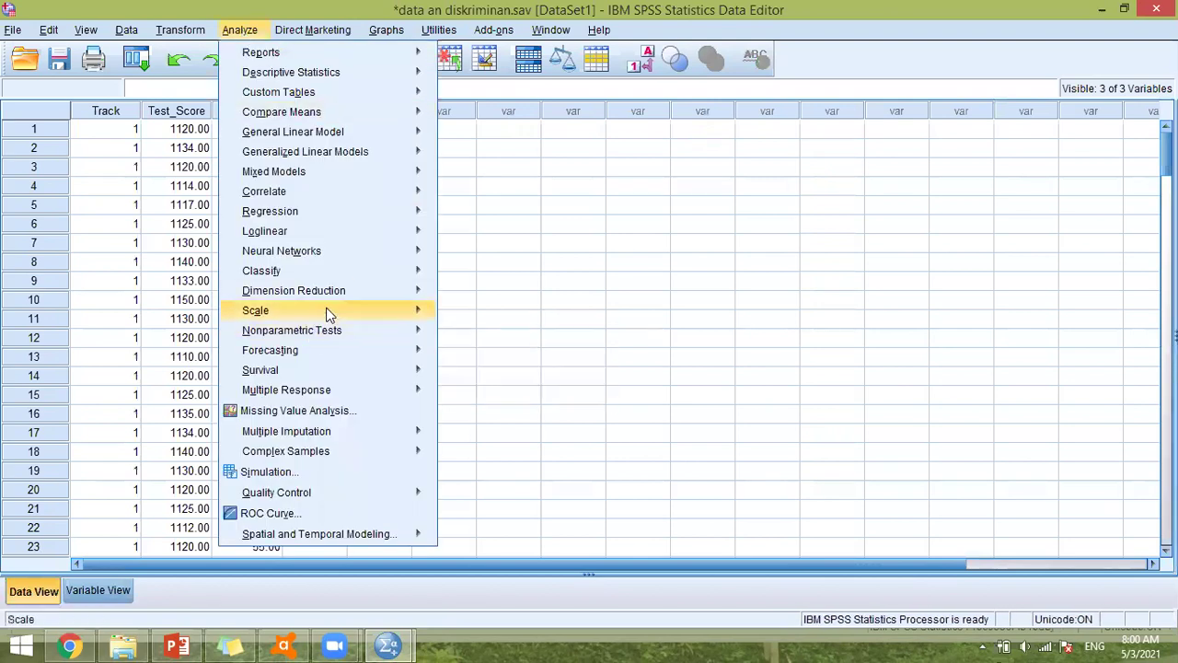
pyautogui.moveTo(362, 270)
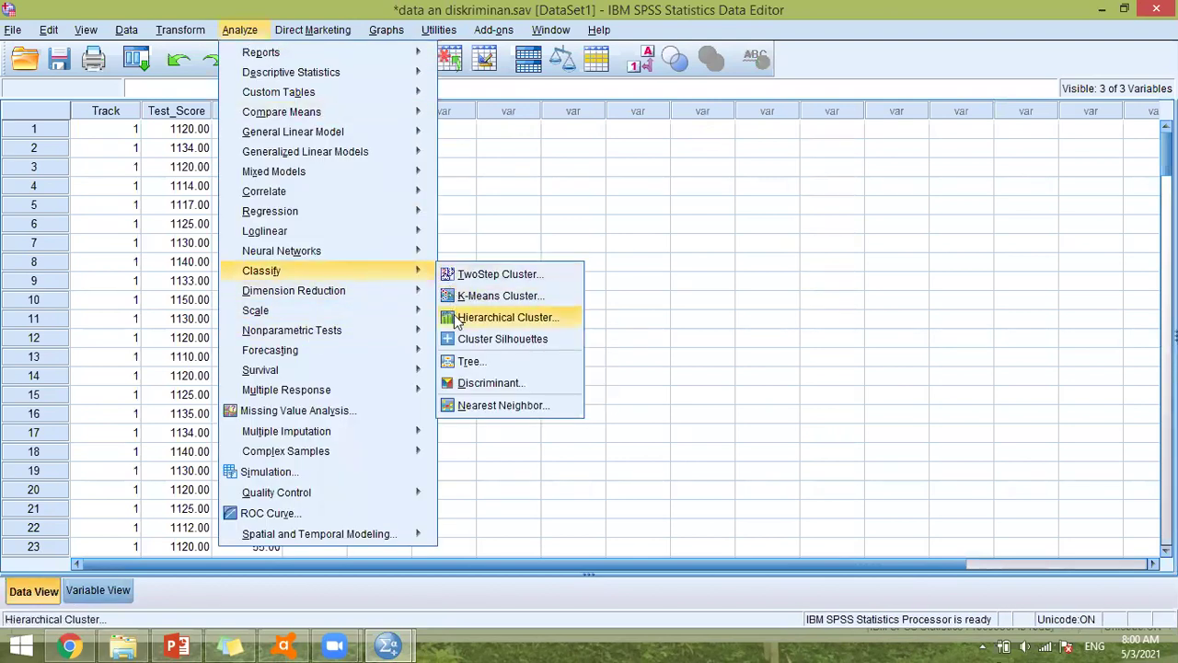
pyautogui.click(460, 382)
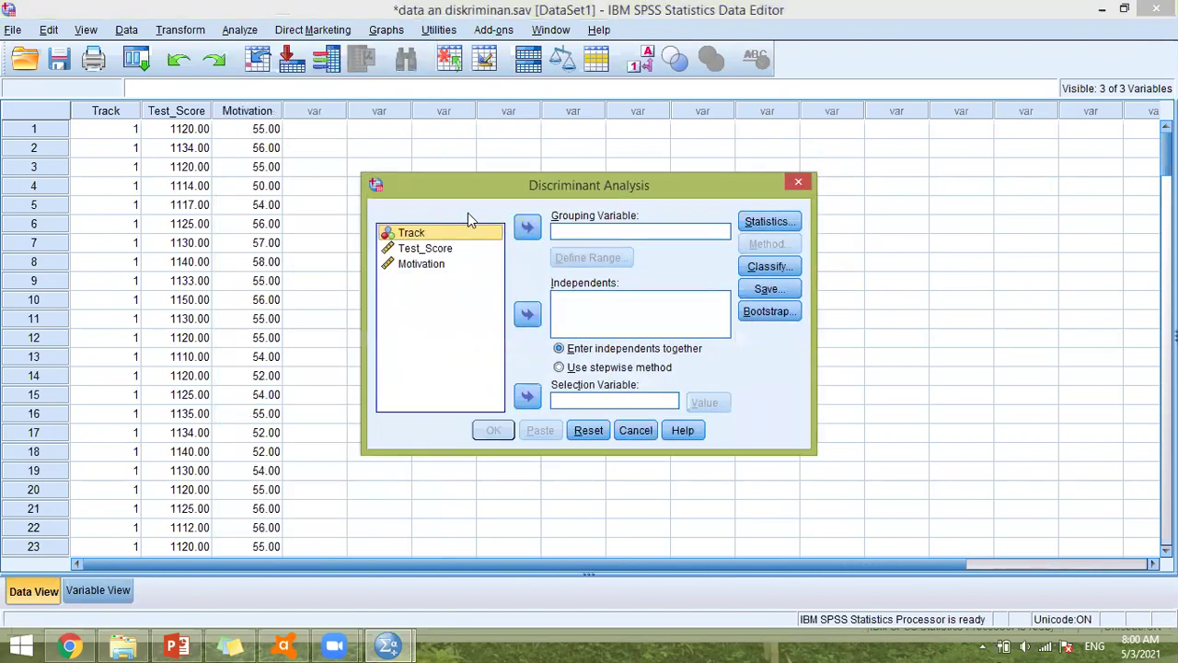
pyautogui.click(527, 227)
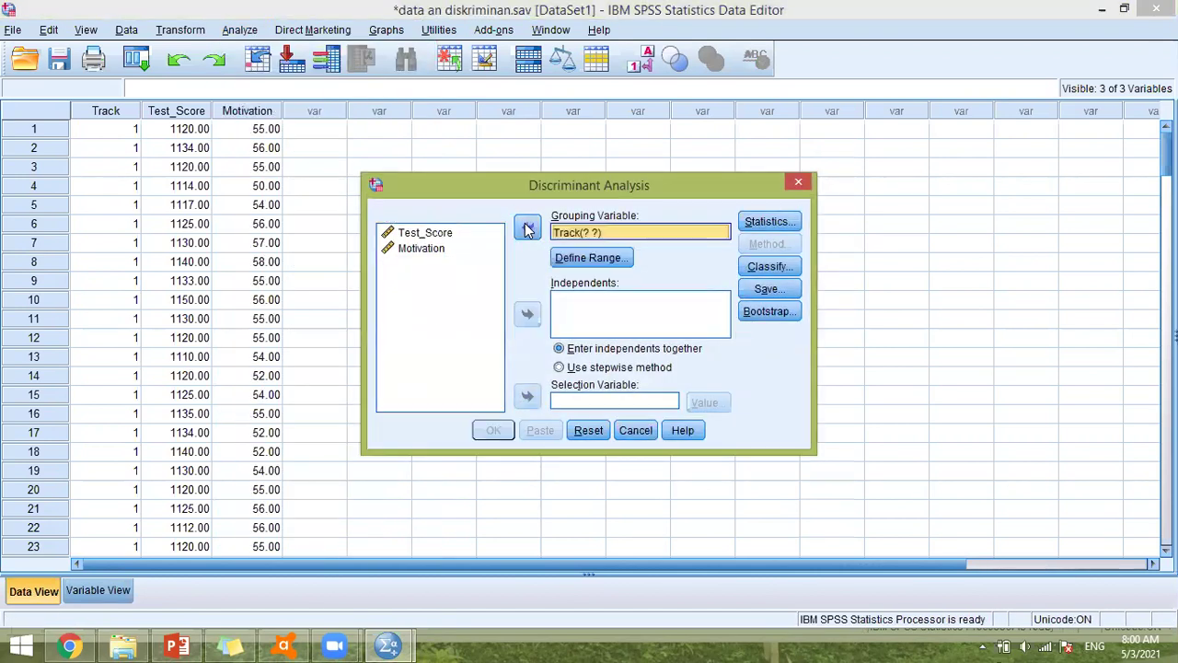
pyautogui.click(589, 257)
pyautogui.write('1')
pyautogui.click(579, 325)
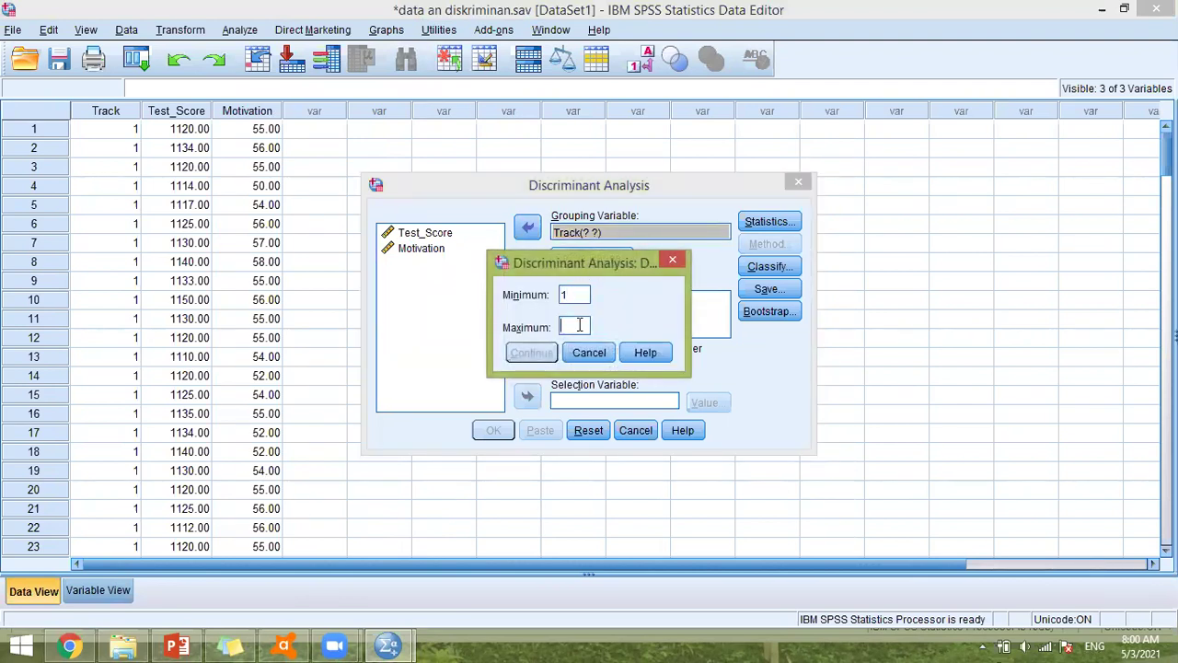
pyautogui.write('3')
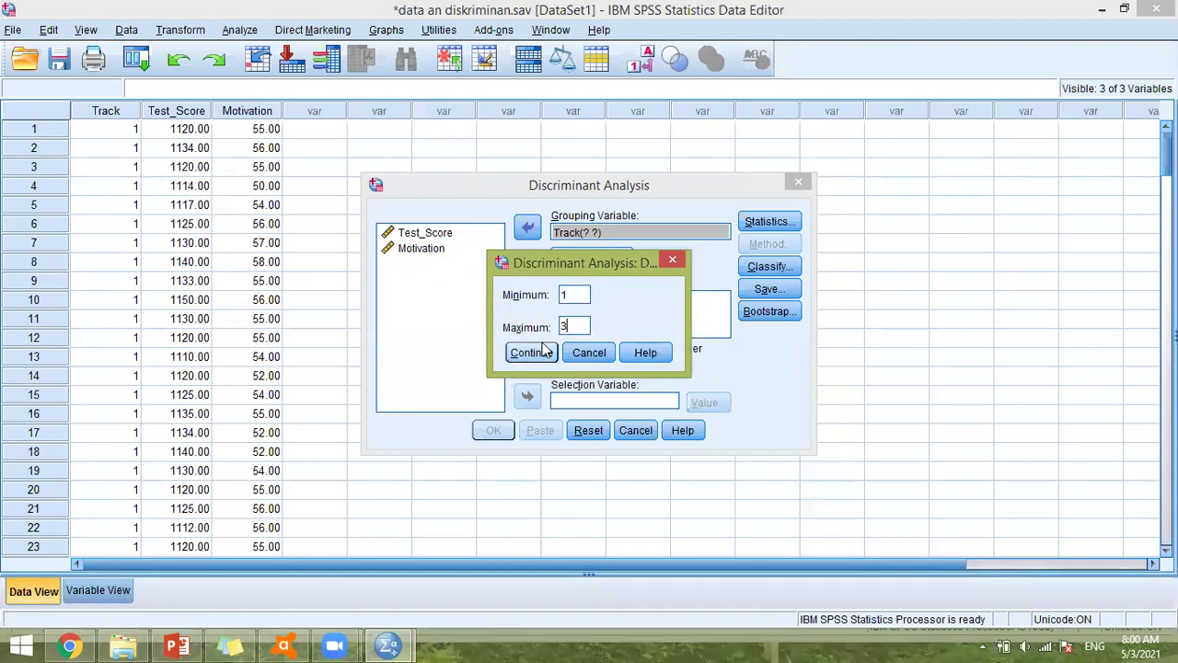
pyautogui.click(543, 351)
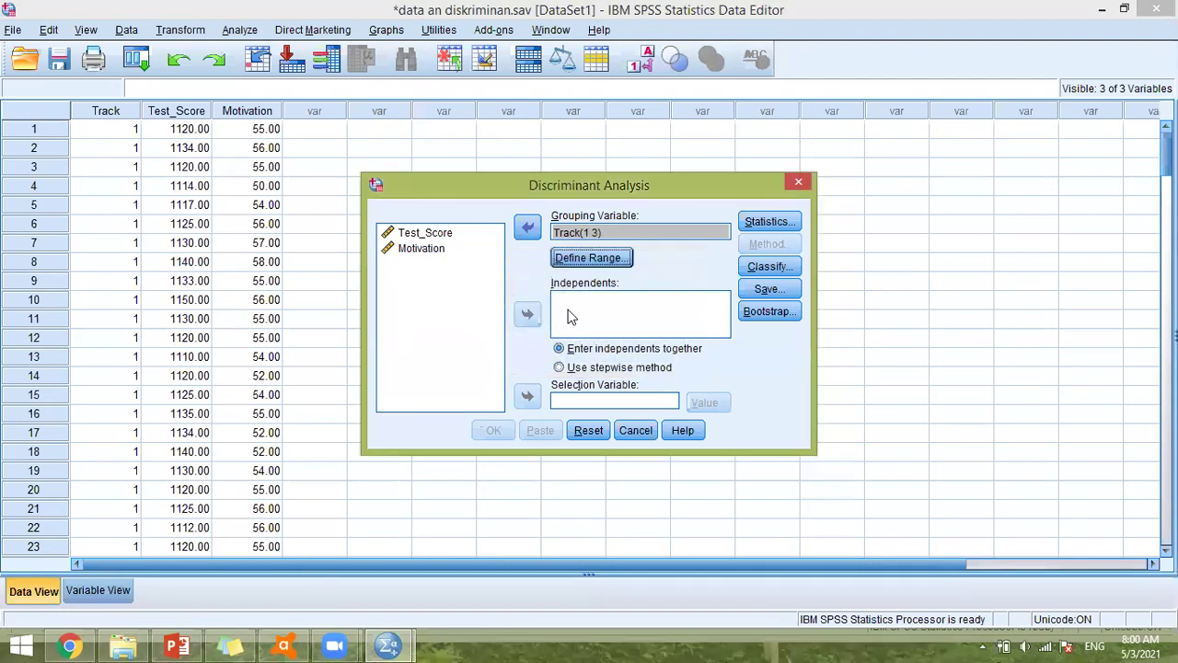
# Step: Add Test_Score and Motivation as the independent variables of the discriminant analysis
pyautogui.click(568, 311)
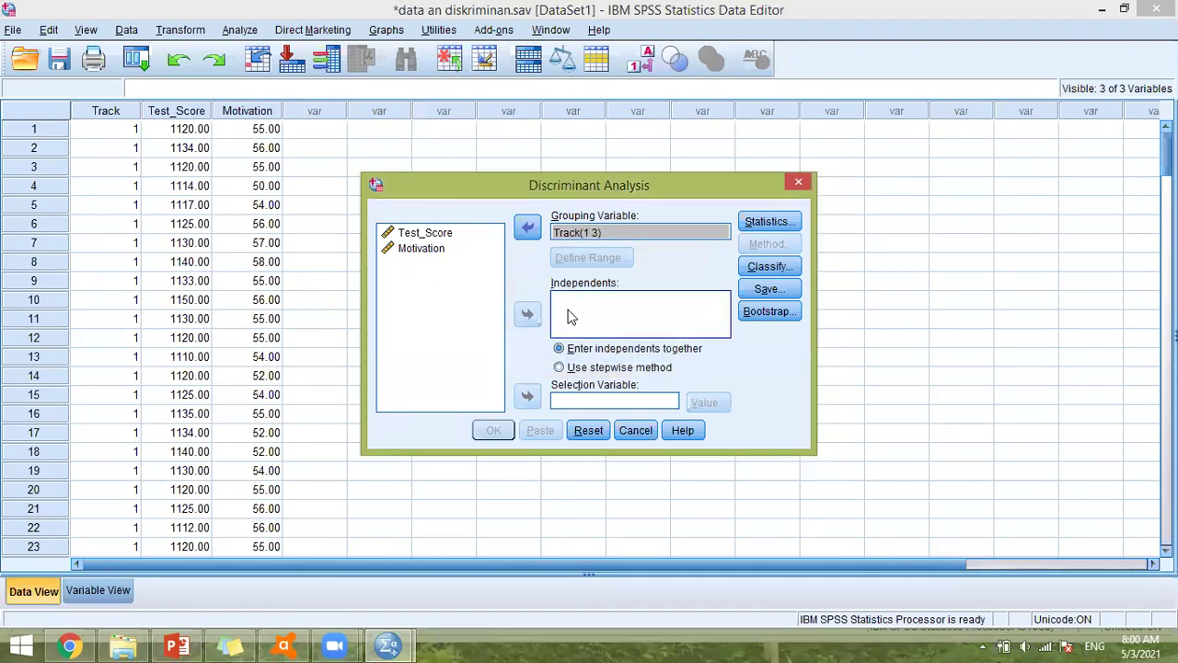
pyautogui.click(436, 238)
pyautogui.hotkey('shift', 'Down')
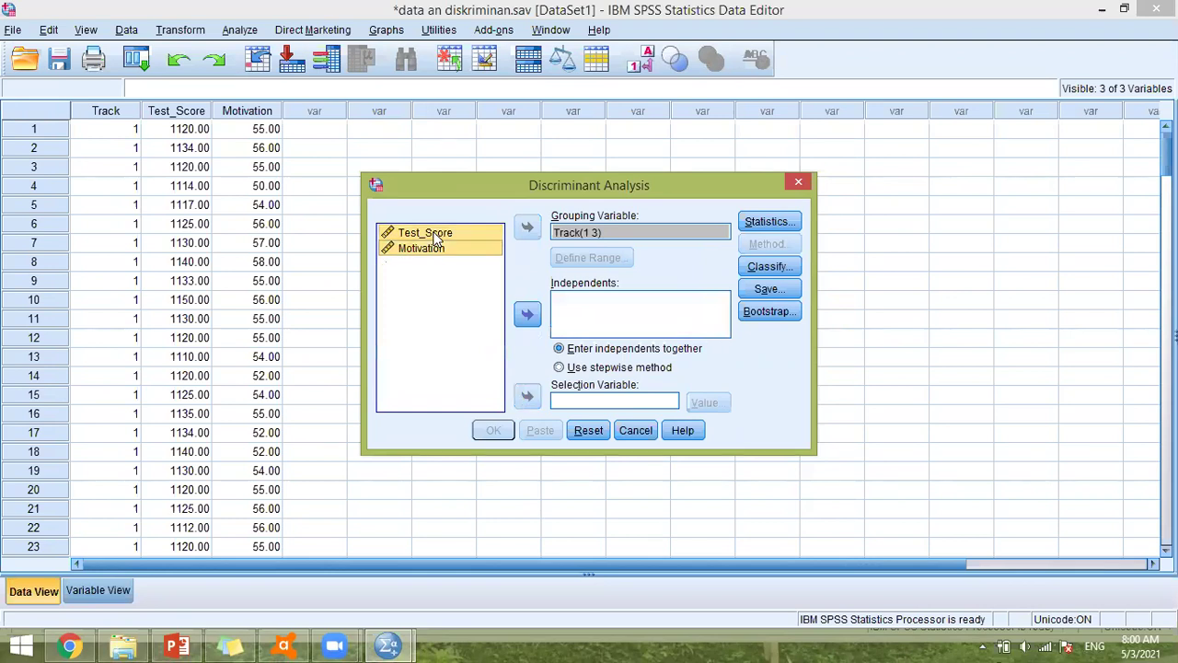
pyautogui.click(528, 320)
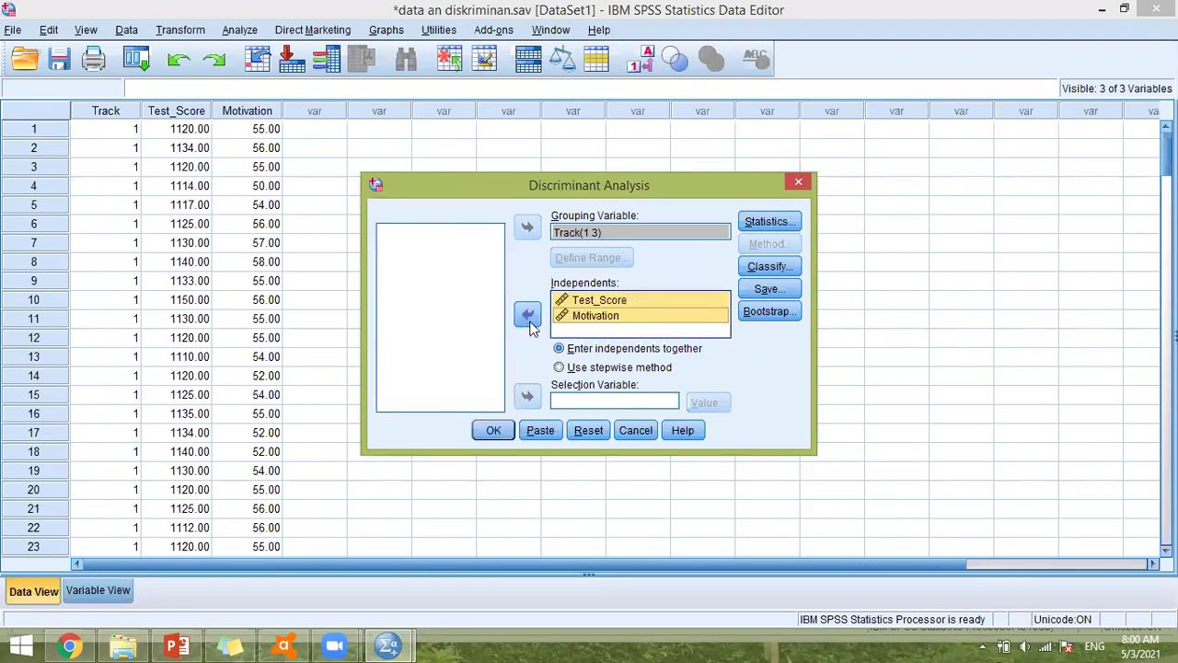
# Step: Request the statistics Means, Univariate ANOVAs, Box's M, Fisher's coefficients, and the within-groups correlation and covariance matrices
pyautogui.click(764, 225)
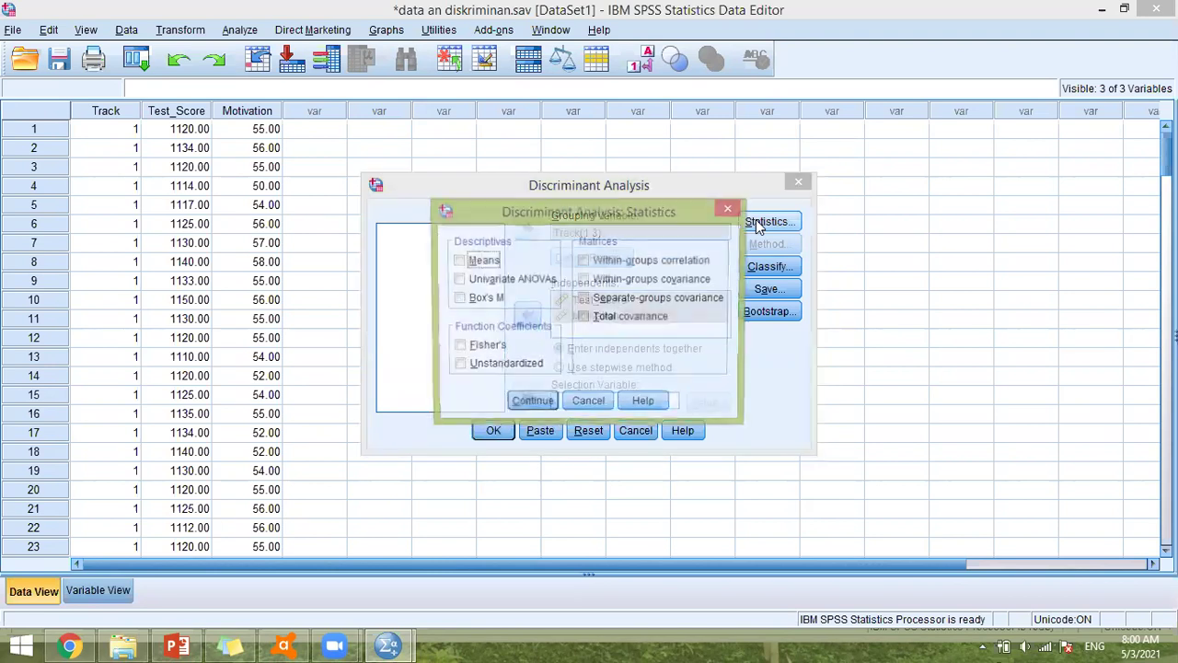
pyautogui.click(457, 261)
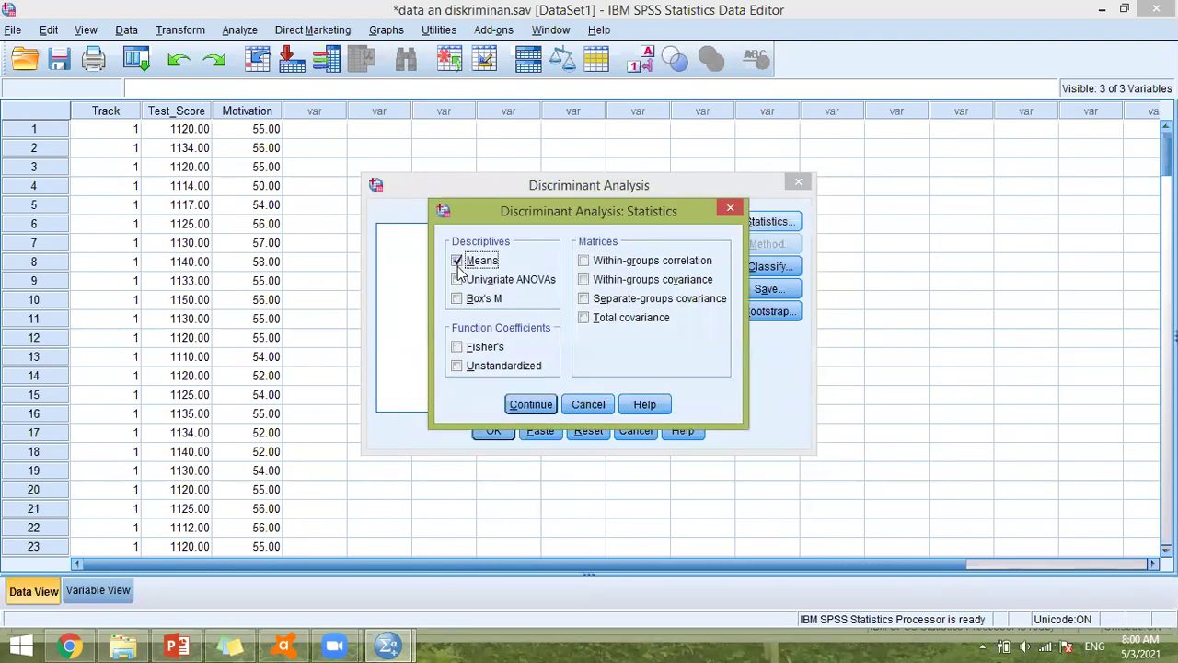
pyautogui.click(457, 280)
pyautogui.click(457, 298)
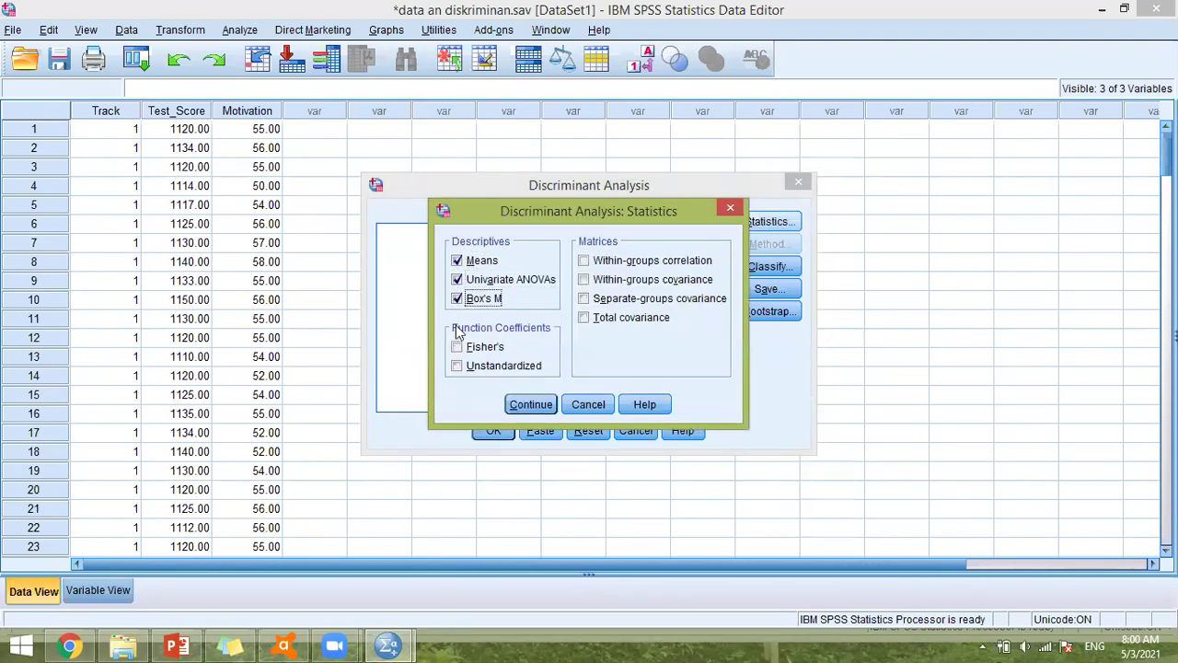
pyautogui.click(457, 347)
pyautogui.click(584, 261)
pyautogui.click(584, 280)
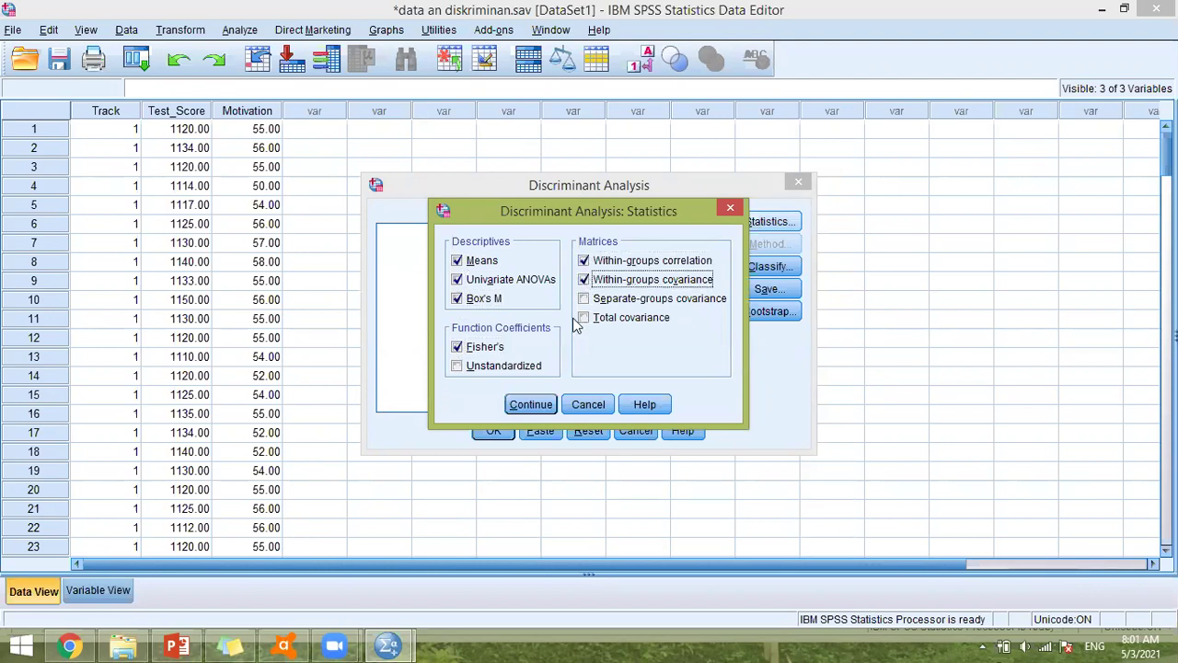
pyautogui.click(524, 404)
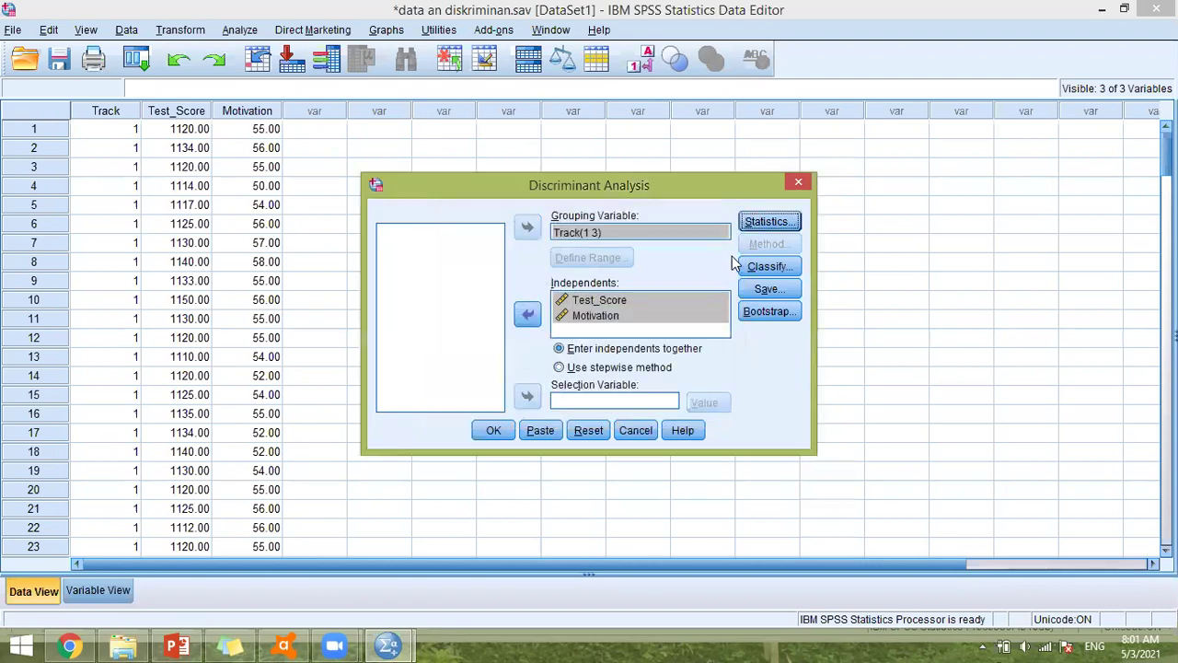
# Step: Configure the classification output with a summary table and combined-groups, separate-groups and territorial map plots
pyautogui.click(757, 269)
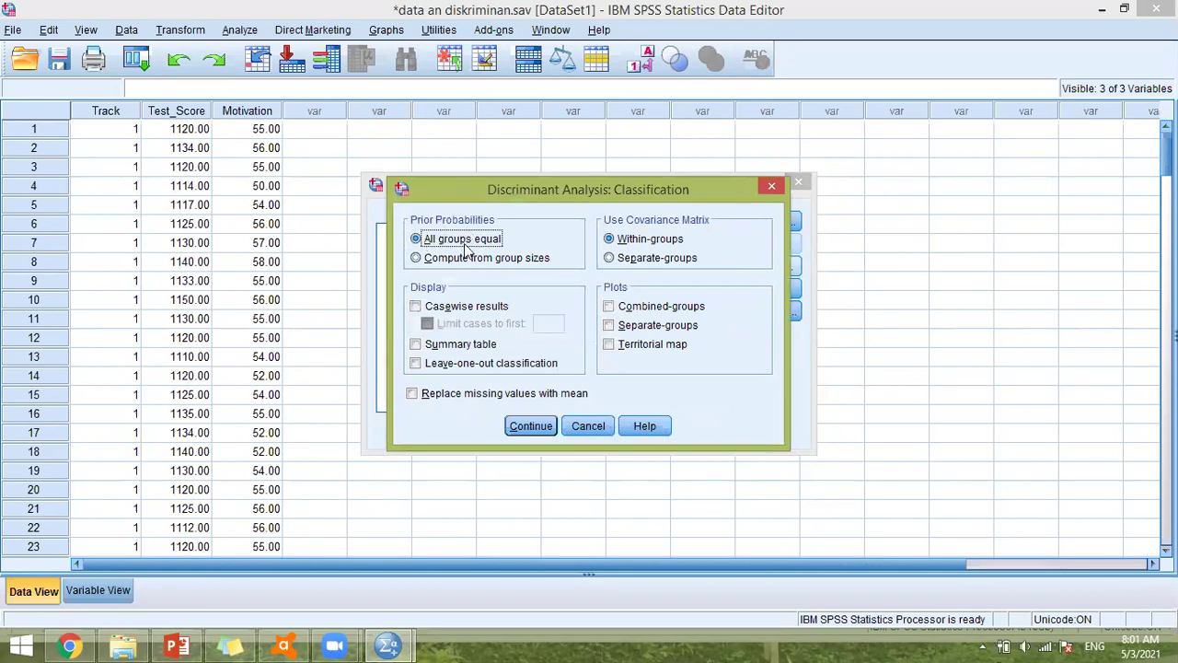
pyautogui.click(415, 344)
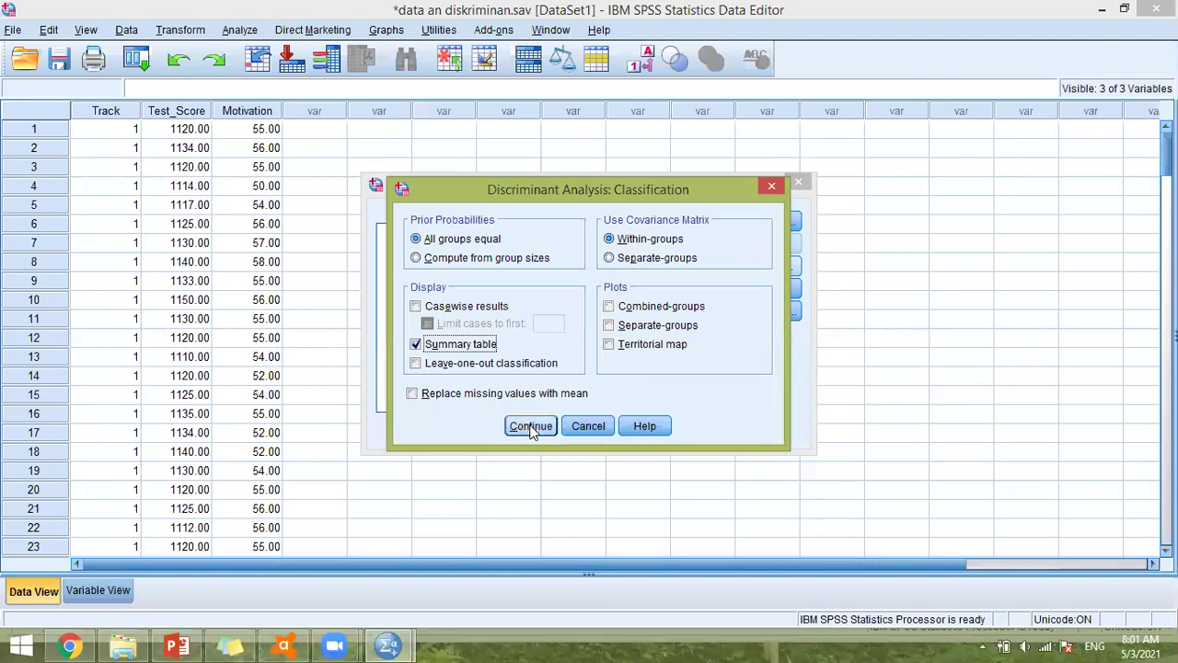
pyautogui.click(610, 306)
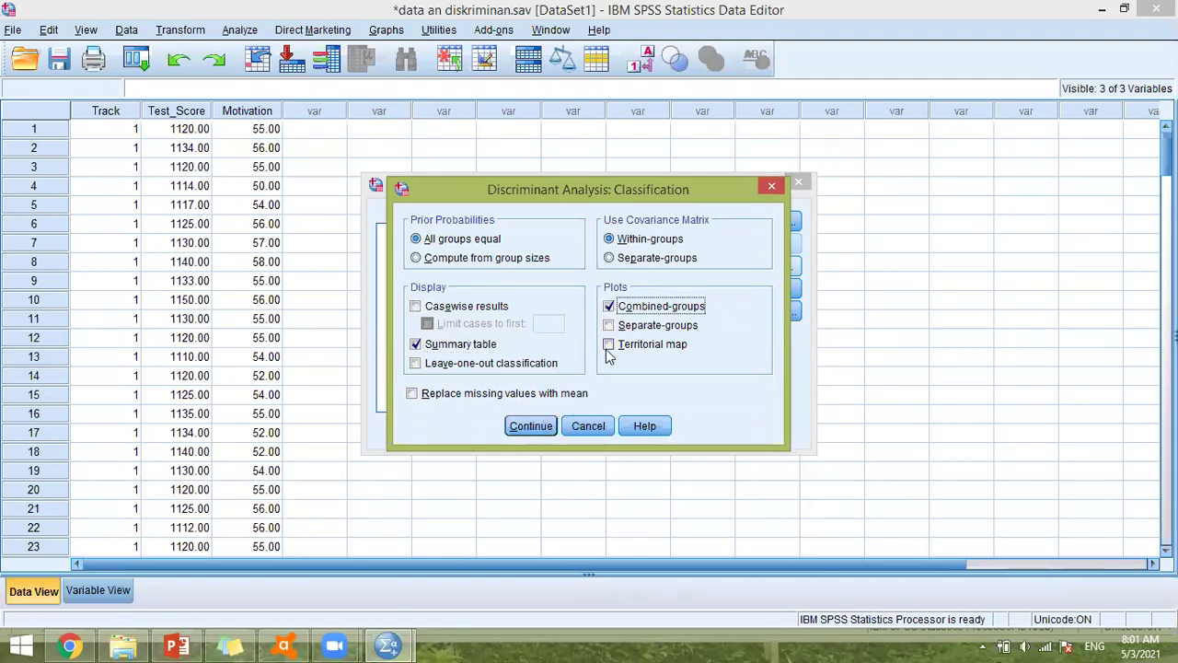
pyautogui.click(608, 345)
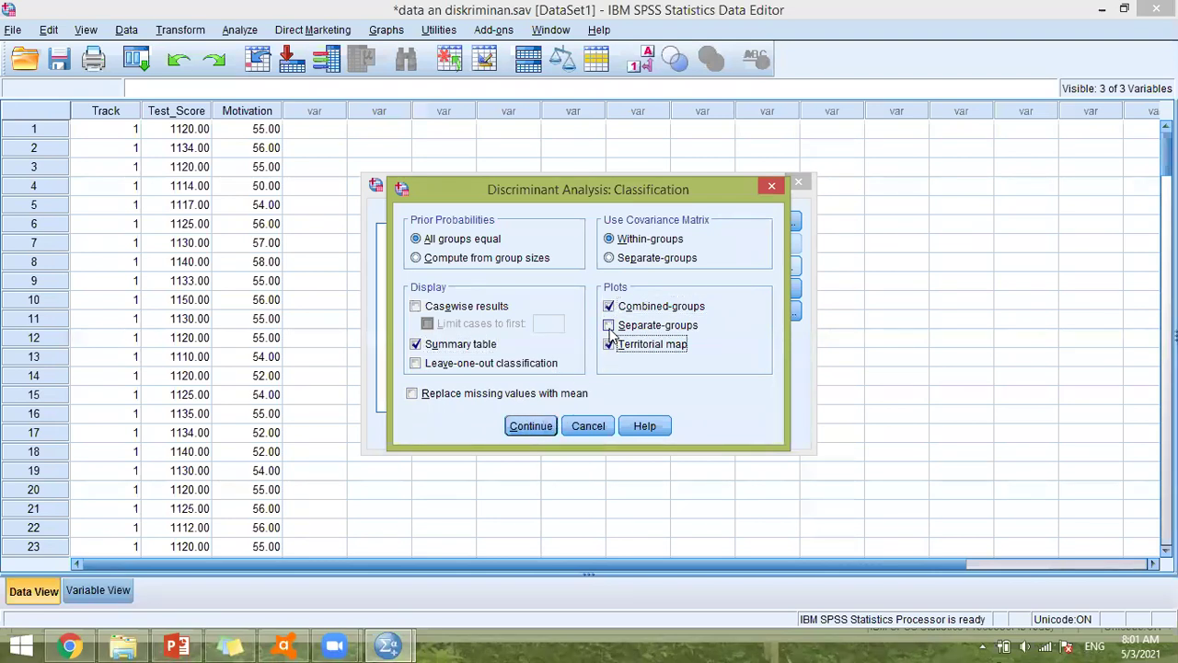
pyautogui.click(608, 326)
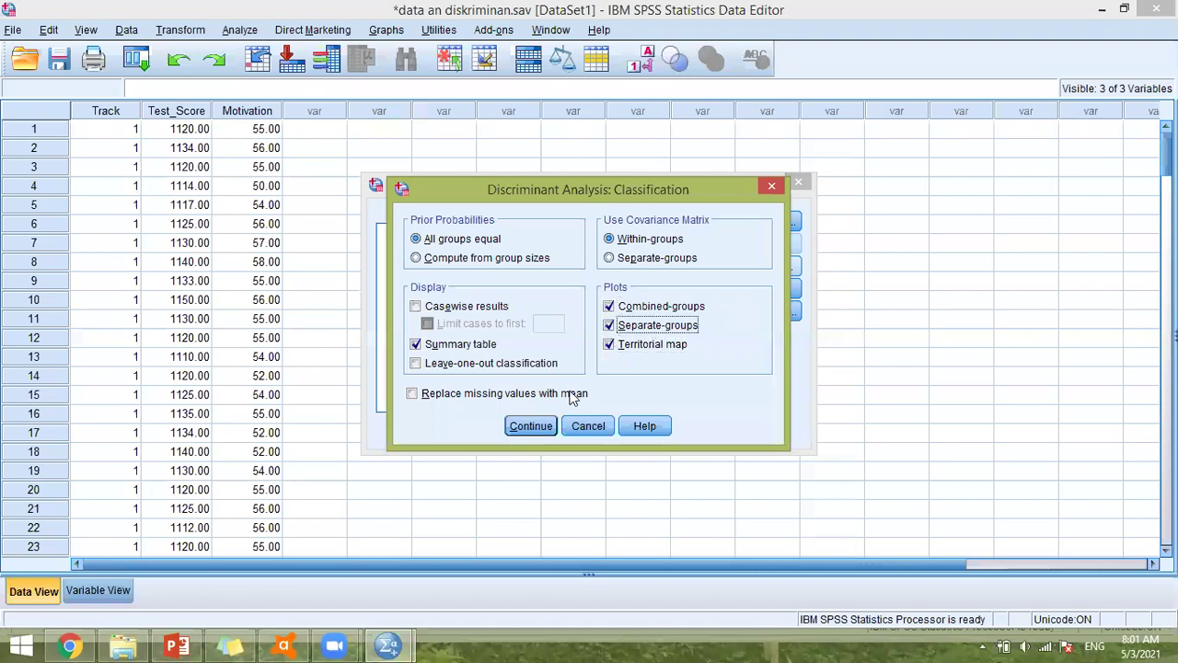
pyautogui.click(528, 426)
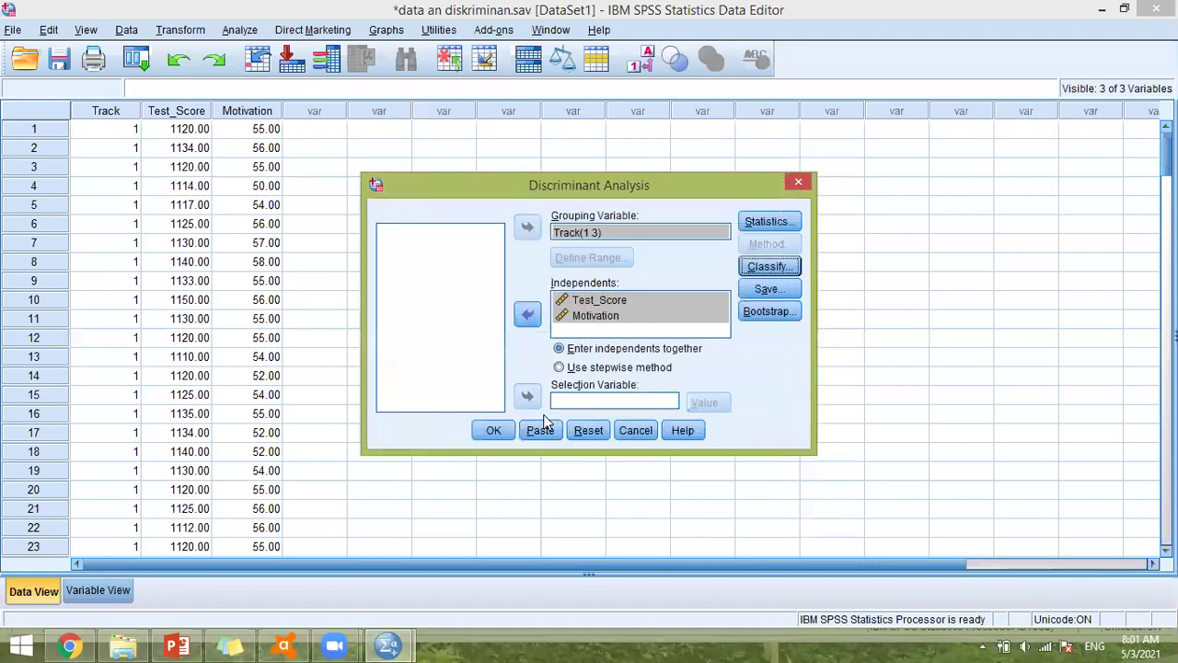
# Step: Choose to save predicted group membership, discriminant scores and probabilities of group membership, and run the analysis
pyautogui.click(769, 291)
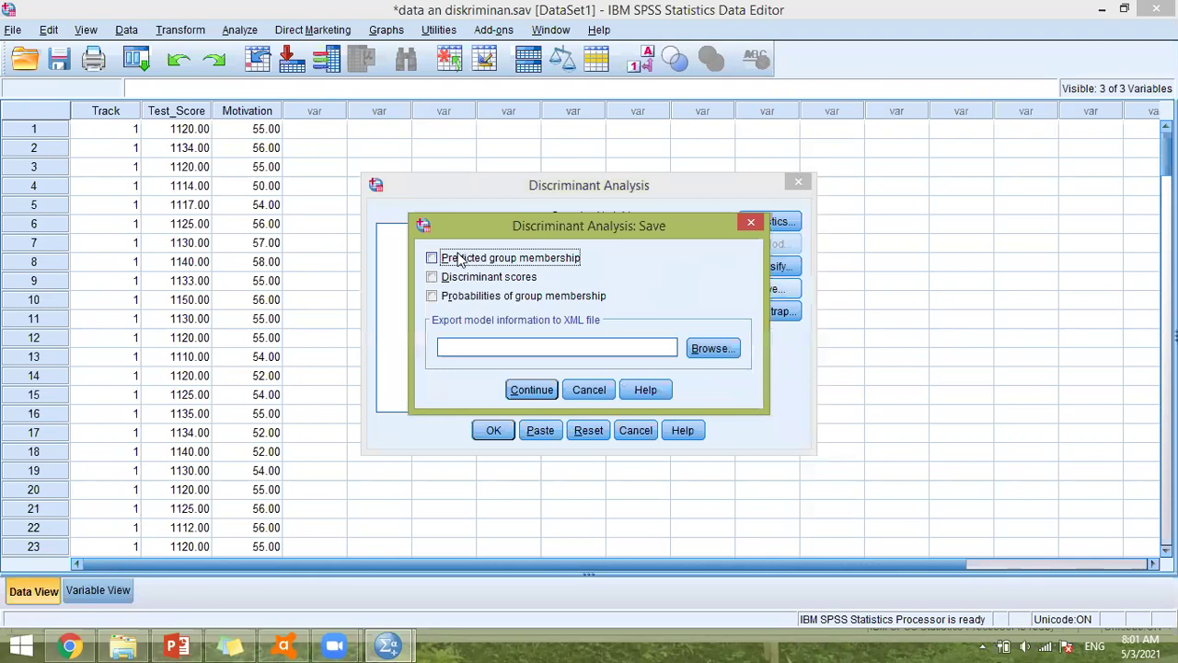
pyautogui.click(432, 259)
pyautogui.click(433, 277)
pyautogui.click(432, 296)
pyautogui.click(529, 389)
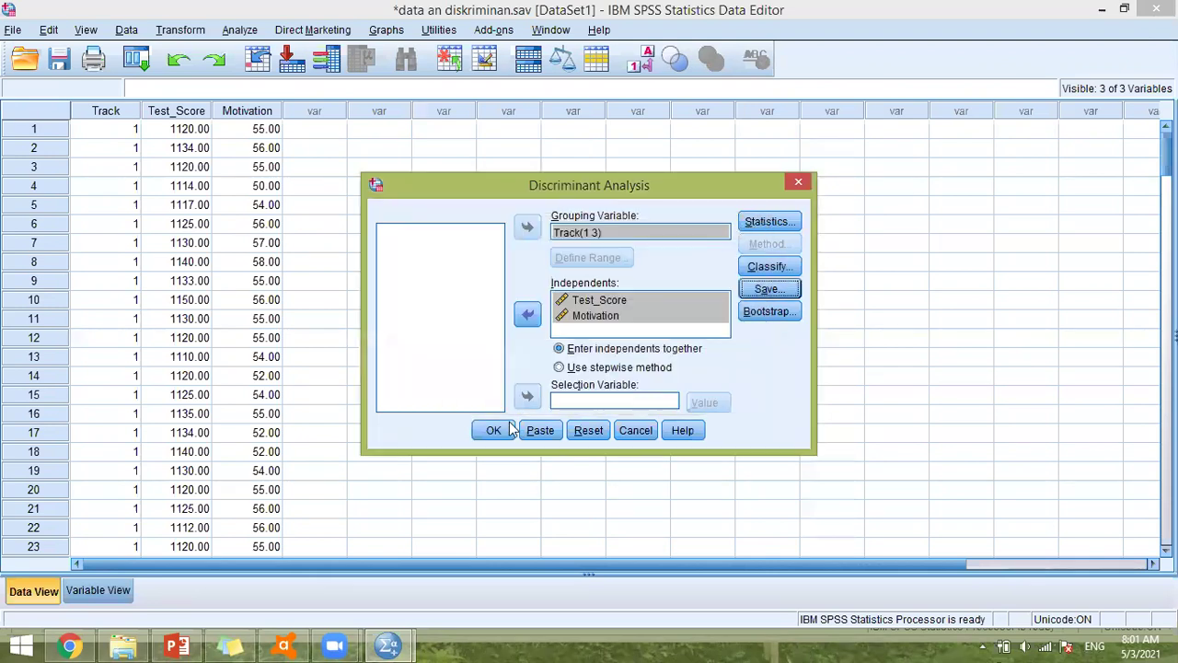
pyautogui.click(505, 426)
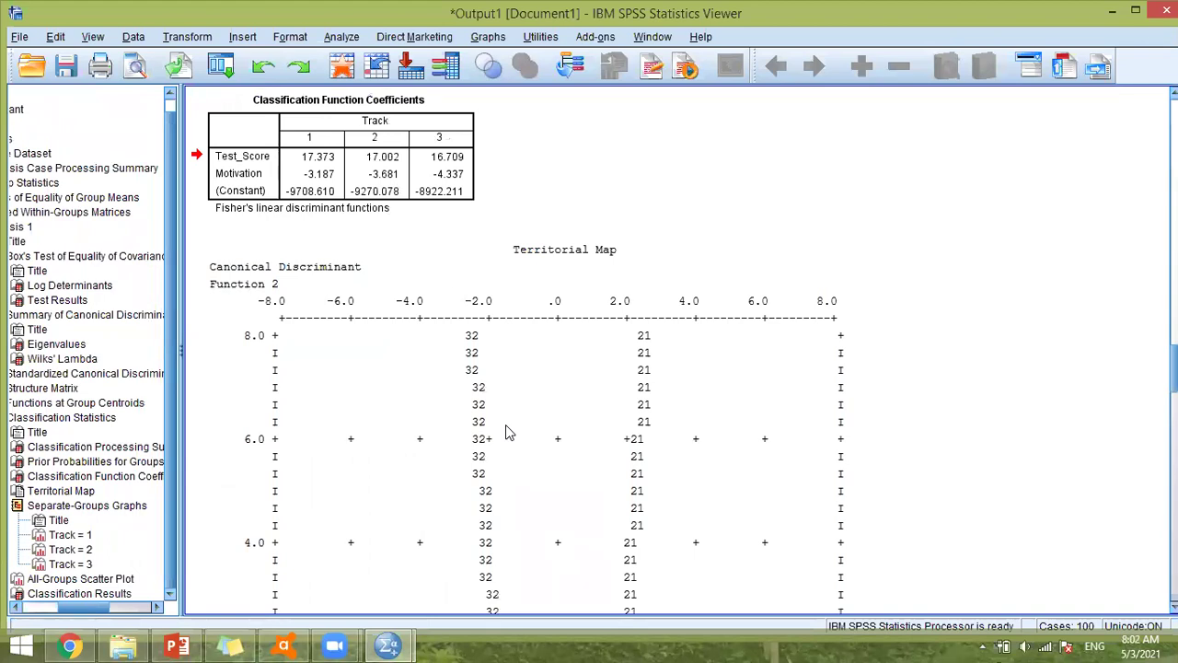
# Step: Examine the separate-groups graphs, the classification results table and the all-groups scatter plot in the output
pyautogui.press('Down')
pyautogui.press('Down')
pyautogui.press('Down')
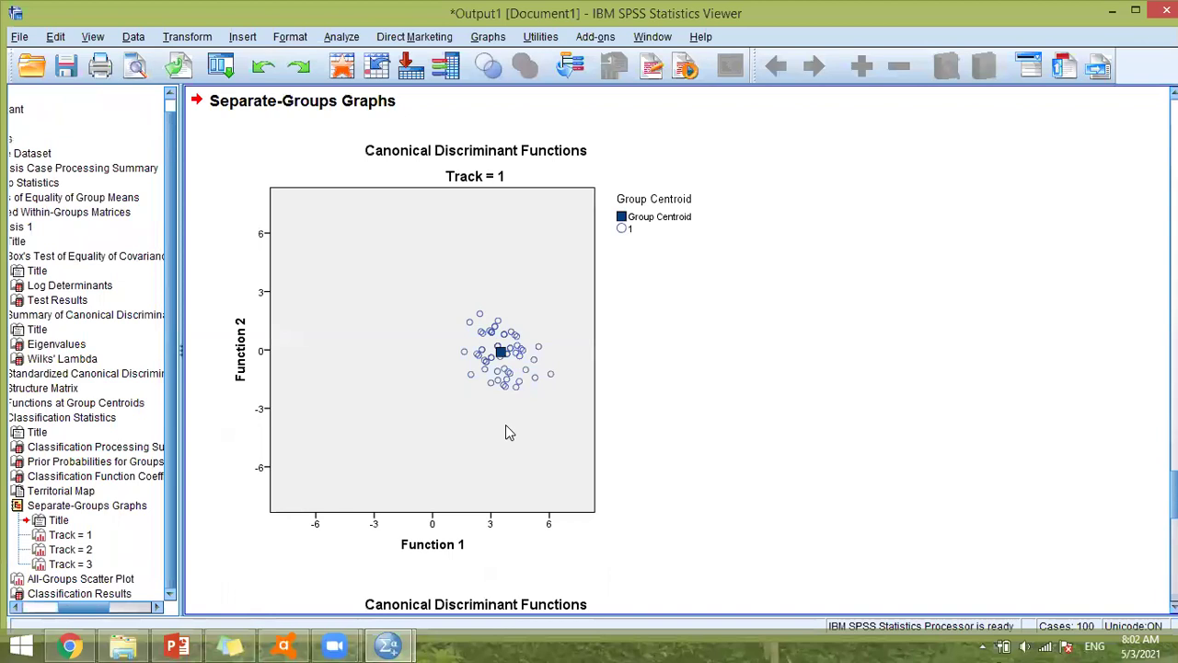
pyautogui.click(466, 416)
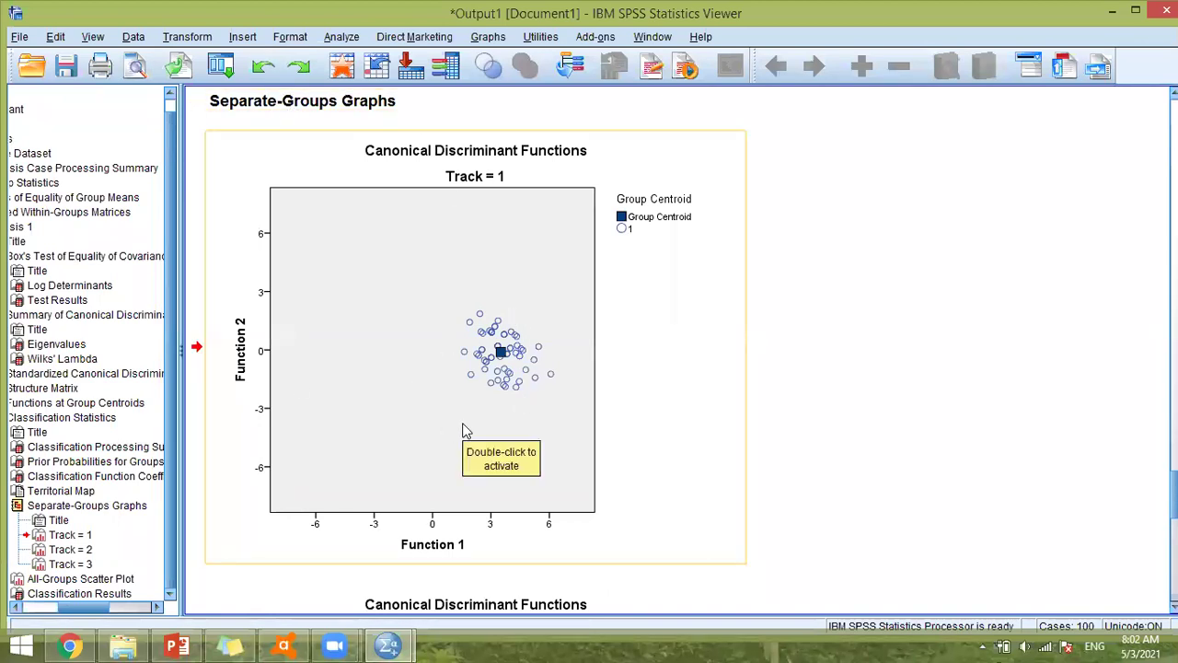
pyautogui.scroll(-10, 465, 430)
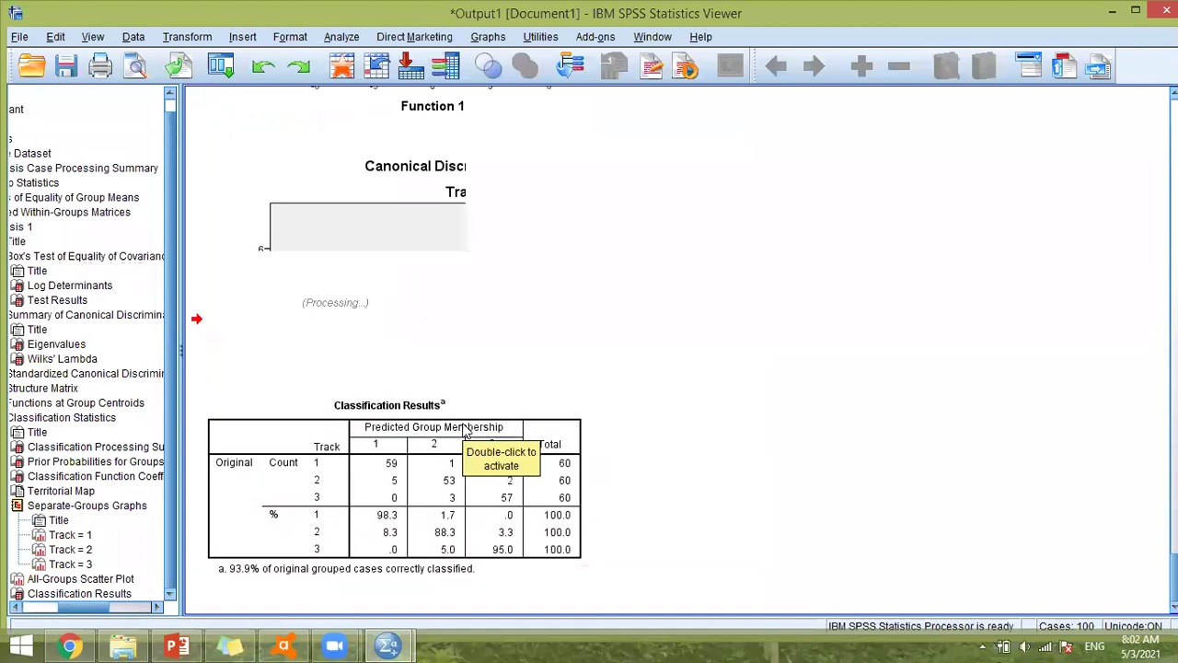
pyautogui.scroll(3, 466, 428)
pyautogui.click(466, 429)
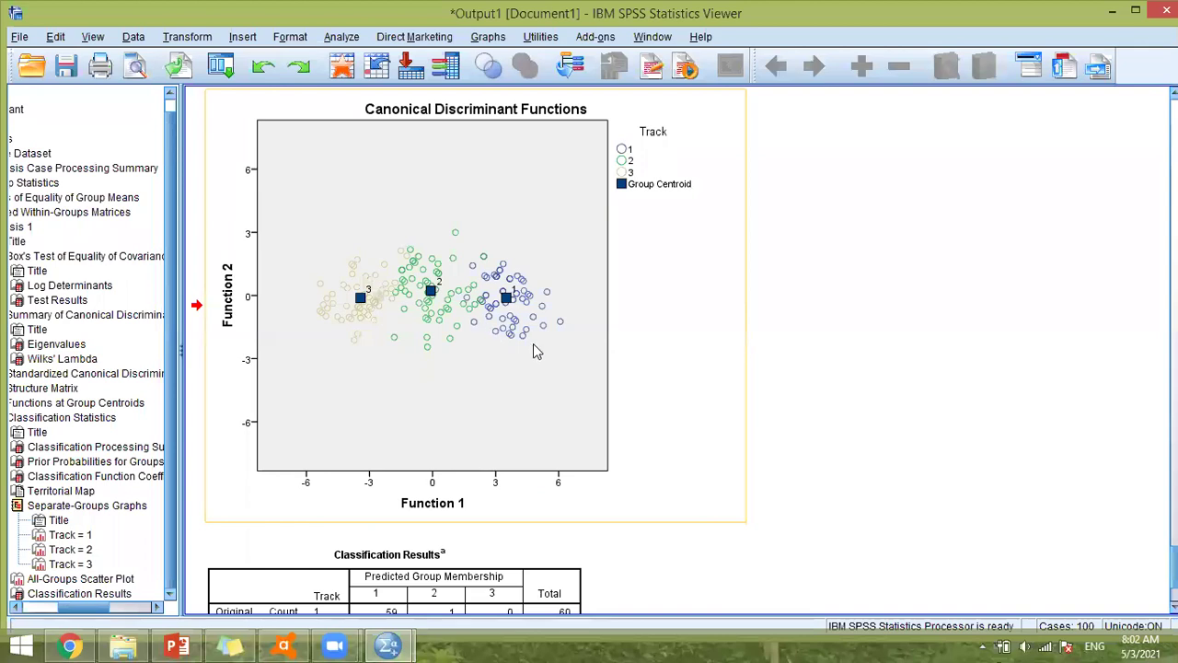
# Step: Check the Classification Results table below the all-groups scatter plot, then switch to the data an diskriminan.sav data window
pyautogui.scroll(-3, 536, 351)
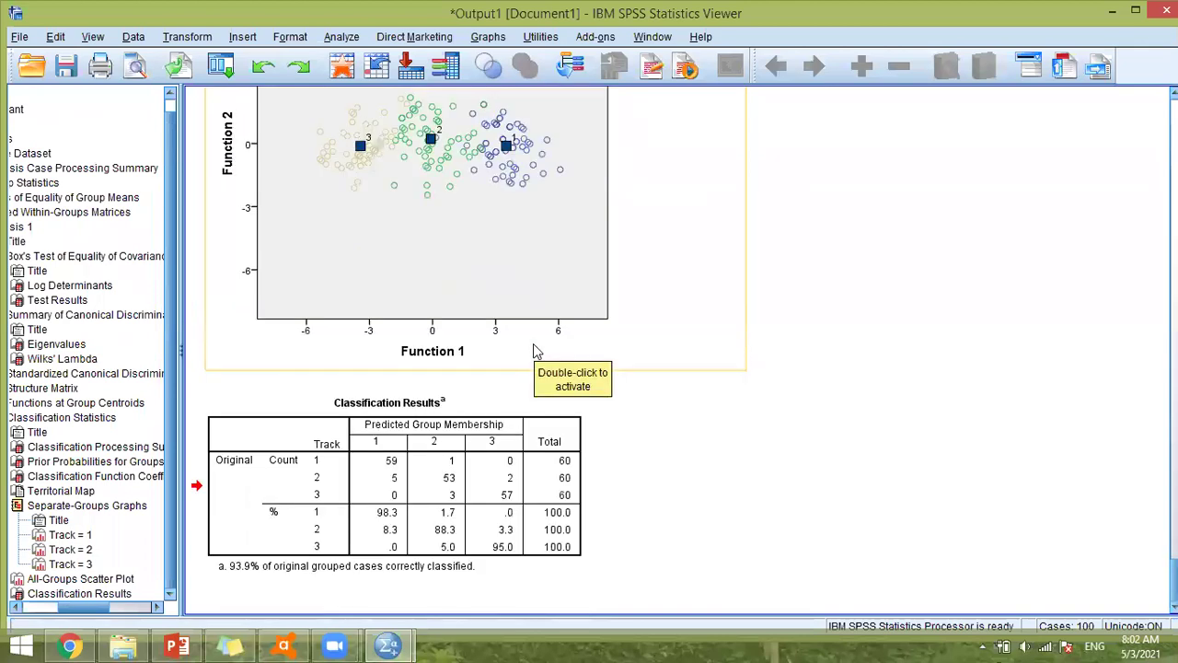
pyautogui.click(473, 497)
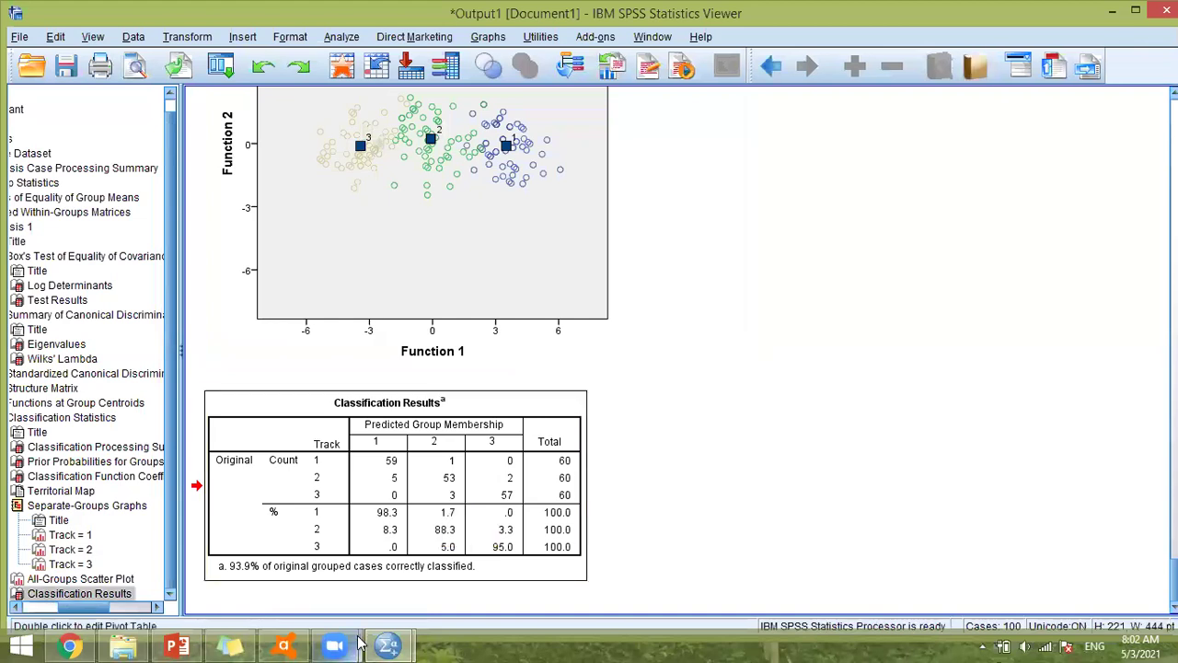
pyautogui.moveTo(398, 644)
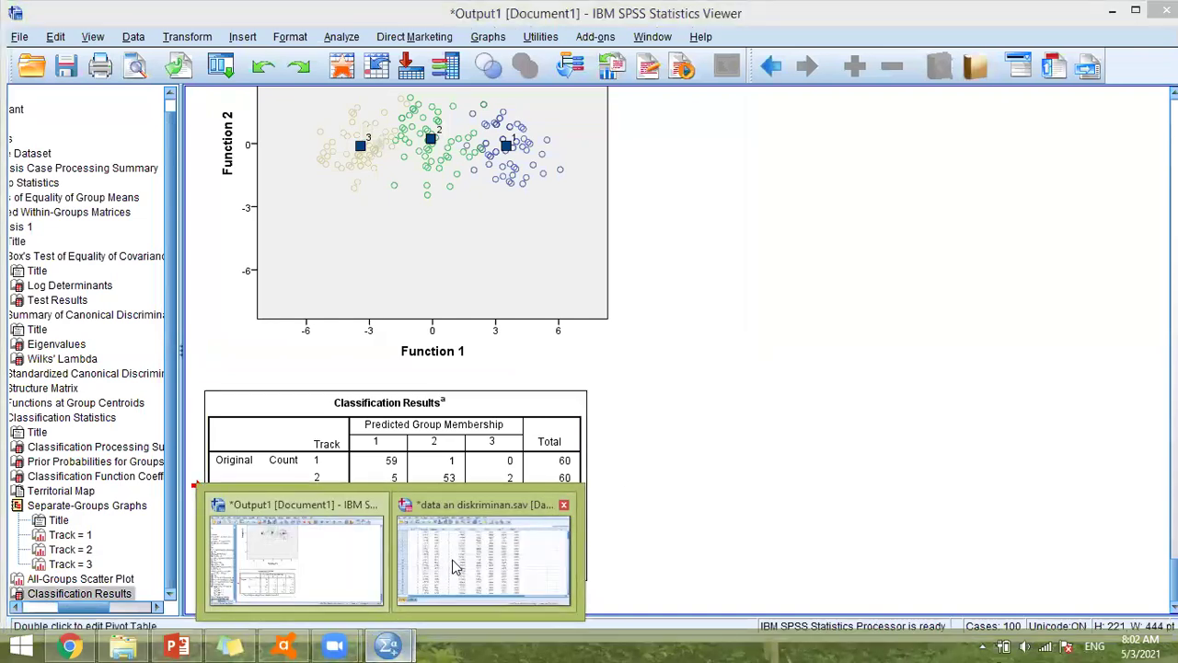
pyautogui.click(369, 554)
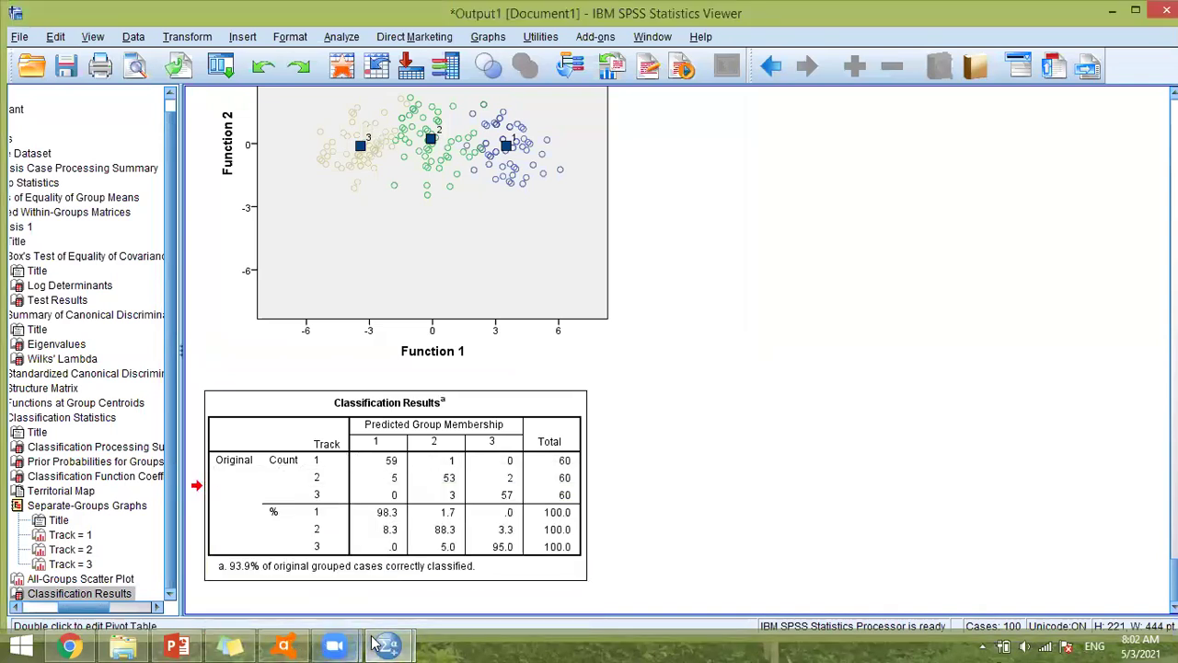
pyautogui.moveTo(388, 644)
pyautogui.click(458, 568)
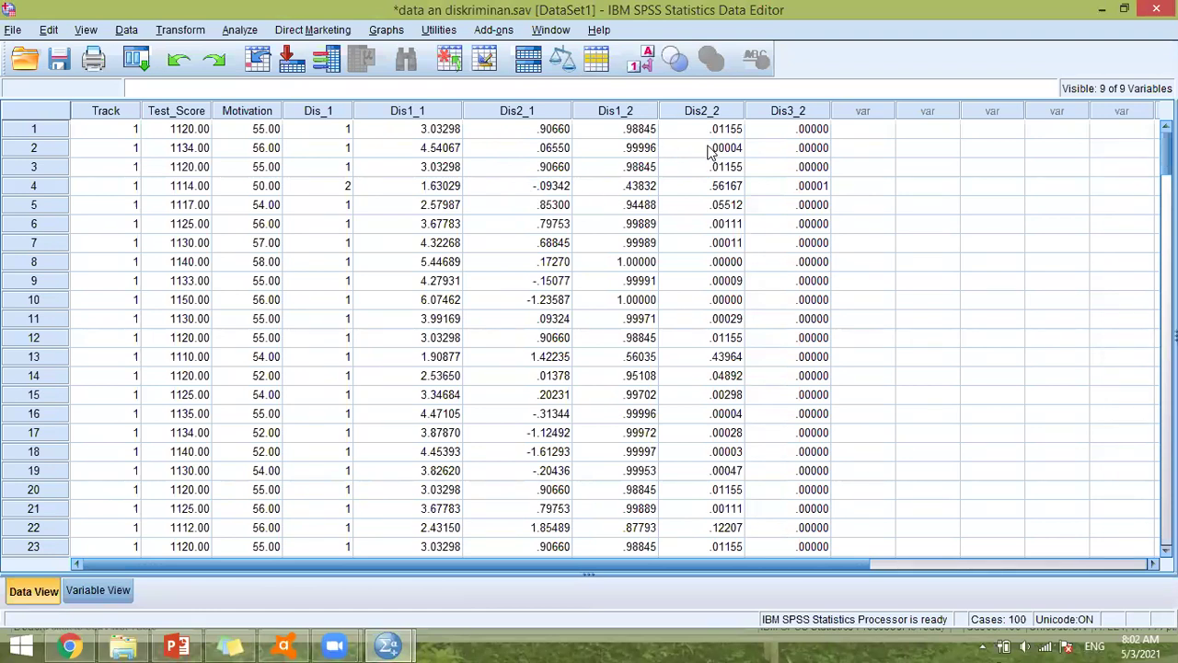
# Step: Check the predicted groups in the Dis_1 column for cases 1 to 7
pyautogui.click(330, 132)
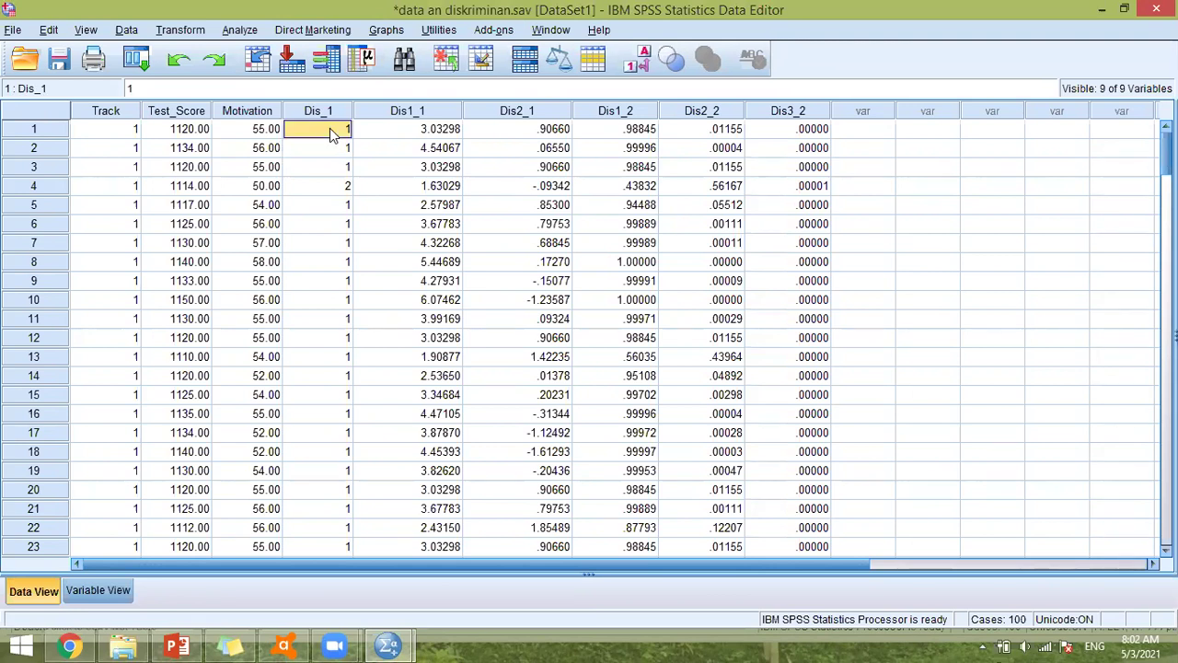
pyautogui.press('Down')
pyautogui.press('Down')
pyautogui.press('Down')
pyautogui.press('Down')
pyautogui.press('Down')
pyautogui.press('Down')
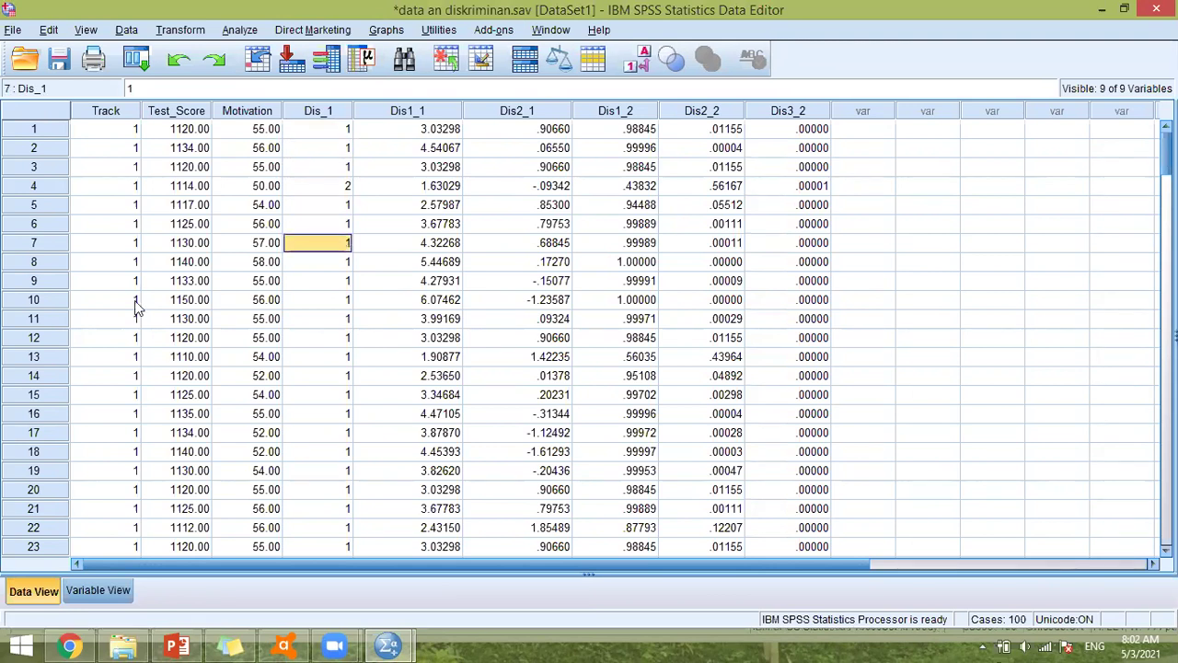
# Step: Widen the Label column of the variable definitions to show the saved variables' full labels, and return to the data
pyautogui.click(95, 590)
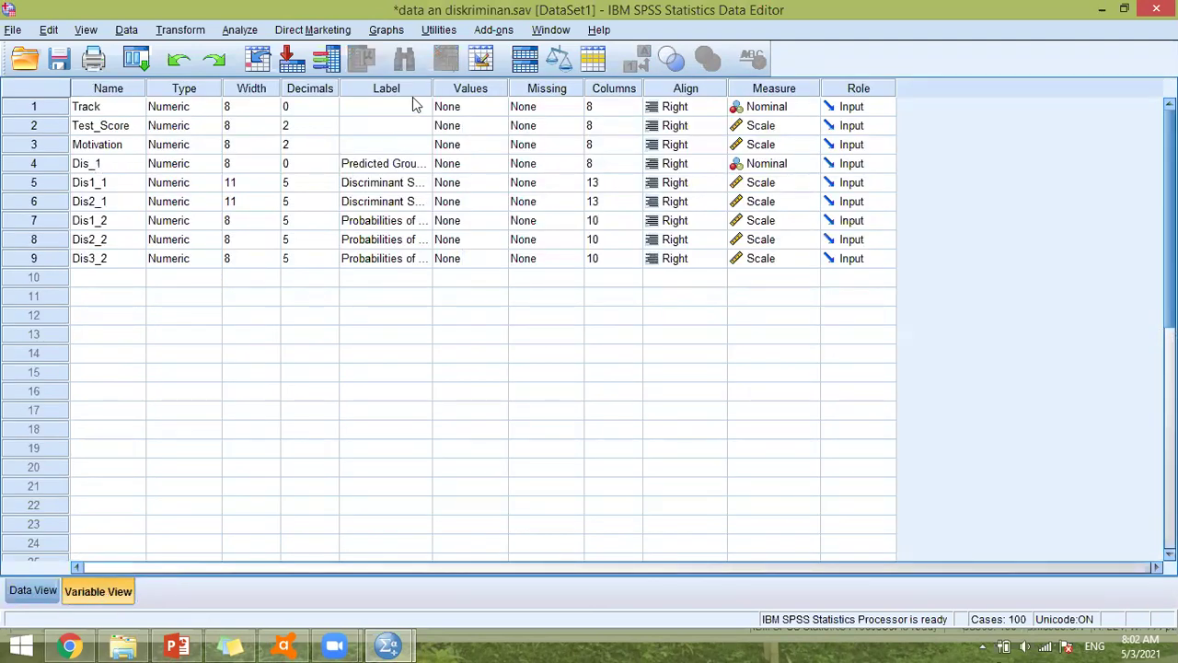
pyautogui.moveTo(432, 90); pyautogui.dragTo(647, 108)
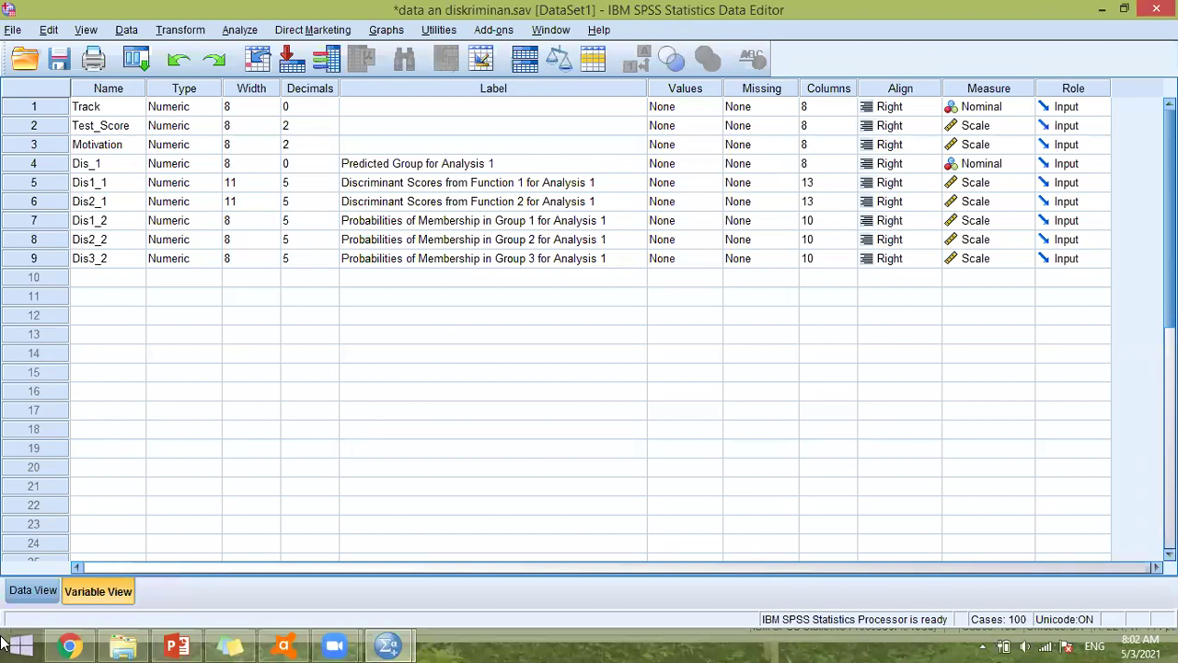
pyautogui.click(33, 594)
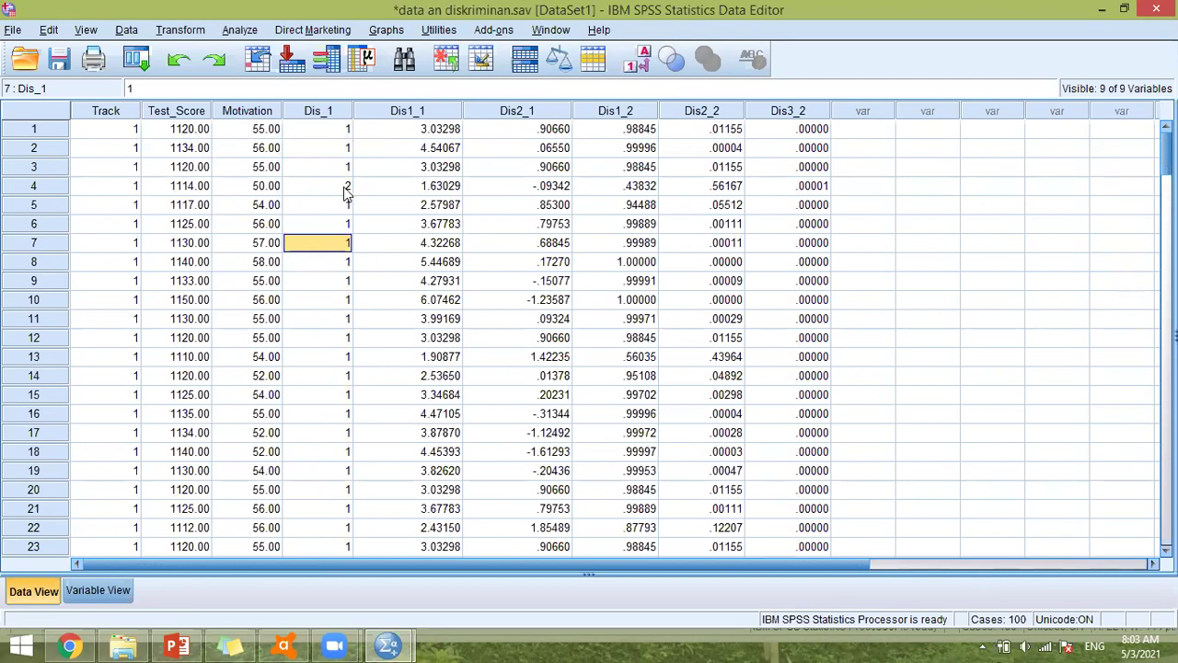
# Step: Review the predicted groups in Dis_1 against Track from case 11 down to about case 33
pyautogui.click(349, 322)
pyautogui.press('Down')
pyautogui.press('Down')
pyautogui.press('Down')
pyautogui.press('Down')
pyautogui.press('Down')
pyautogui.press('Down')
pyautogui.press('Down')
pyautogui.press('Down')
pyautogui.press('Down')
pyautogui.press('Down')
pyautogui.press('Down')
pyautogui.press('Down')
pyautogui.press('Down')
pyautogui.press('Down')
pyautogui.press('Down')
pyautogui.press('Down')
pyautogui.press('Down')
pyautogui.press('Down')
pyautogui.press('Down')
pyautogui.press('Down')
pyautogui.press('Down')
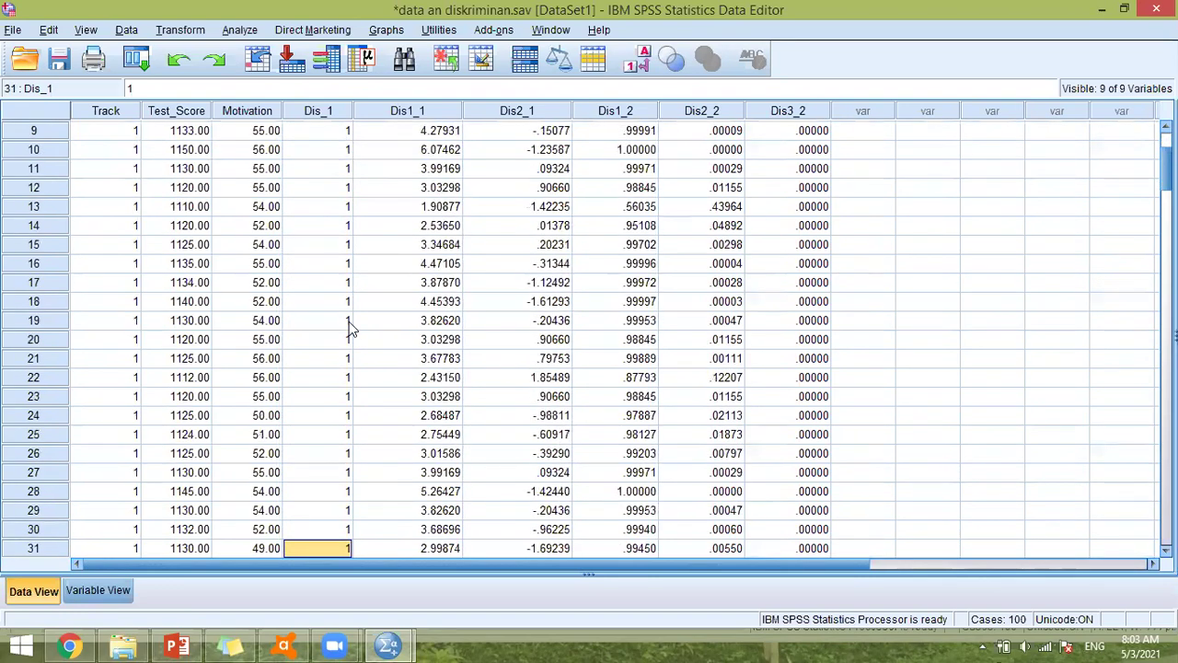
# Step: Compare the Classification Results table in the output with the saved Dis_1 predictions in the dataset
pyautogui.moveTo(387, 645)
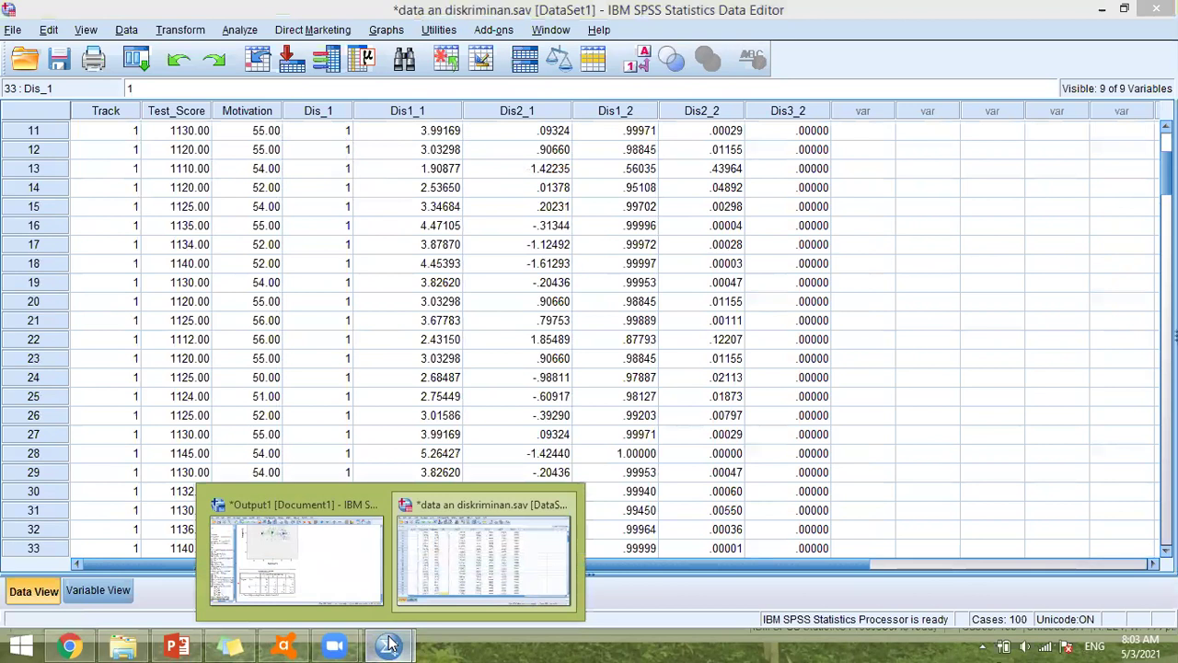
pyautogui.click(354, 582)
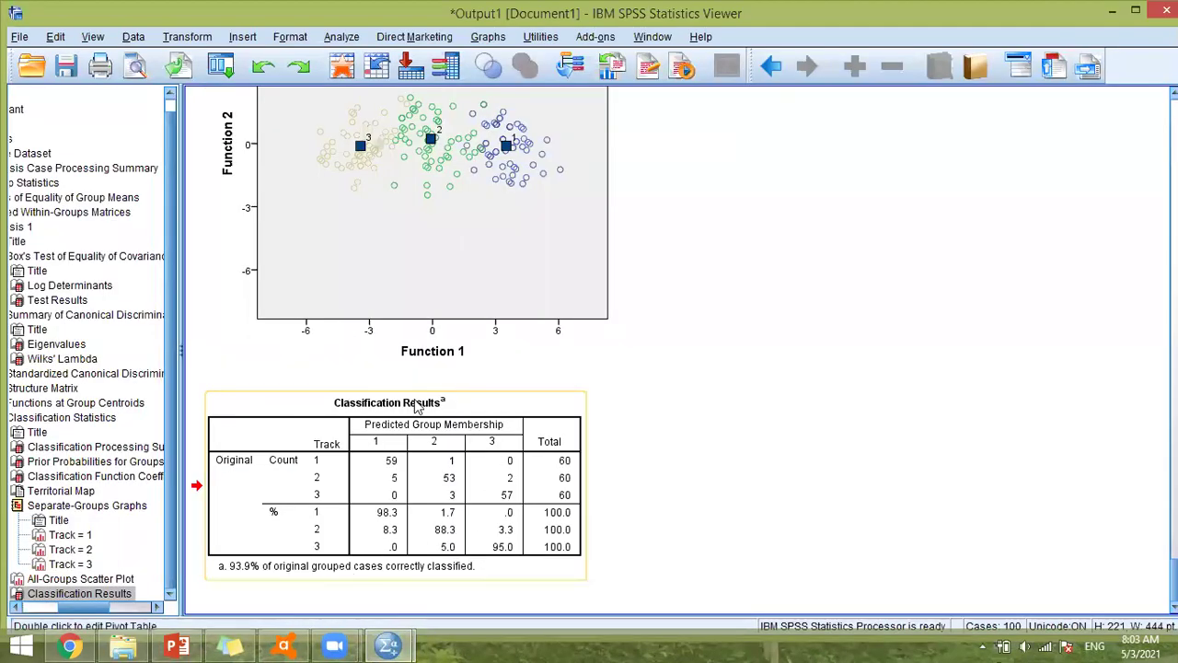
pyautogui.click(440, 457)
pyautogui.click(389, 644)
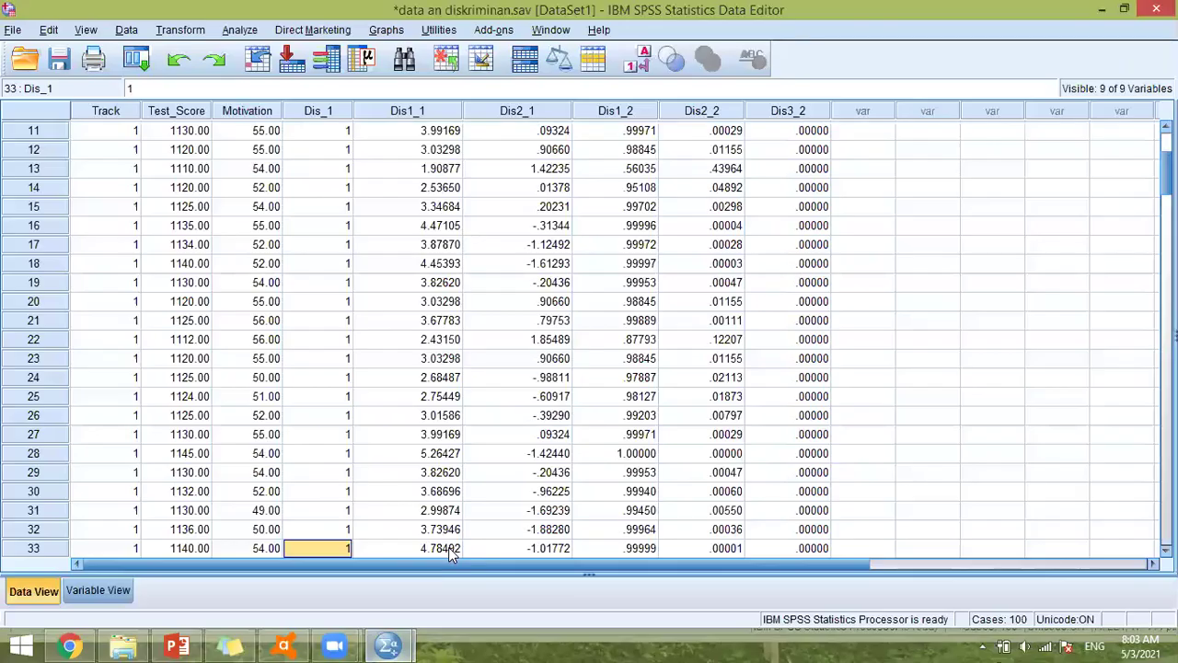
pyautogui.click(446, 551)
pyautogui.click(340, 340)
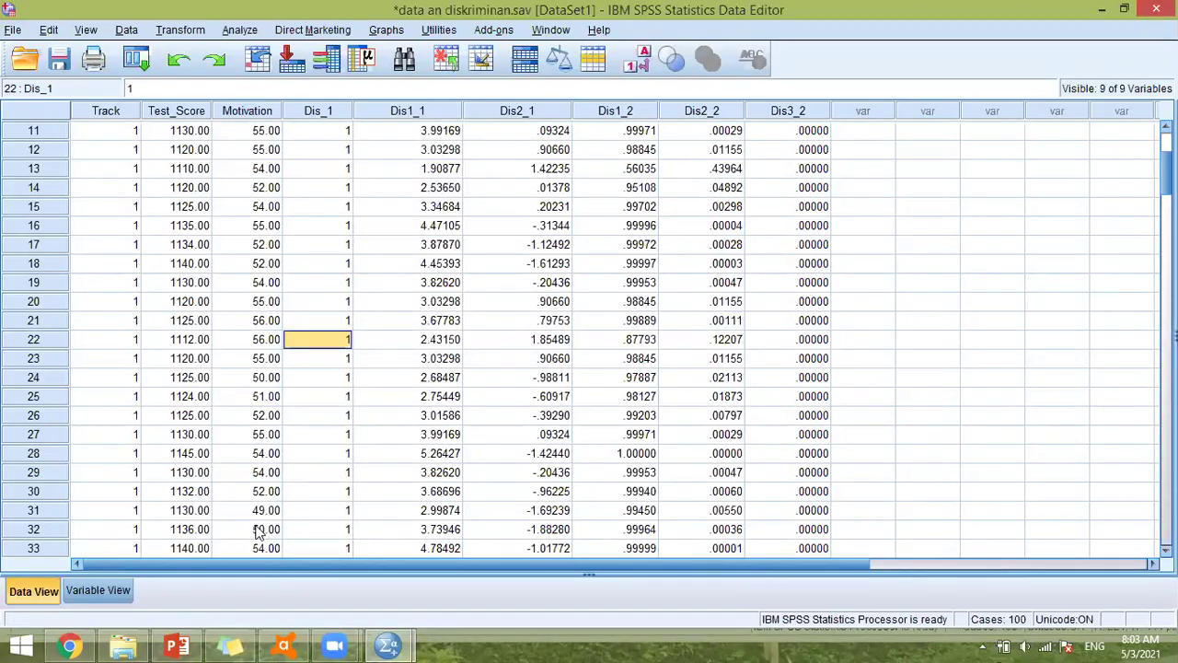
# Step: Consult the saved variables' labels and inspect case 11's predicted group and Function 2 discriminant score
pyautogui.click(99, 591)
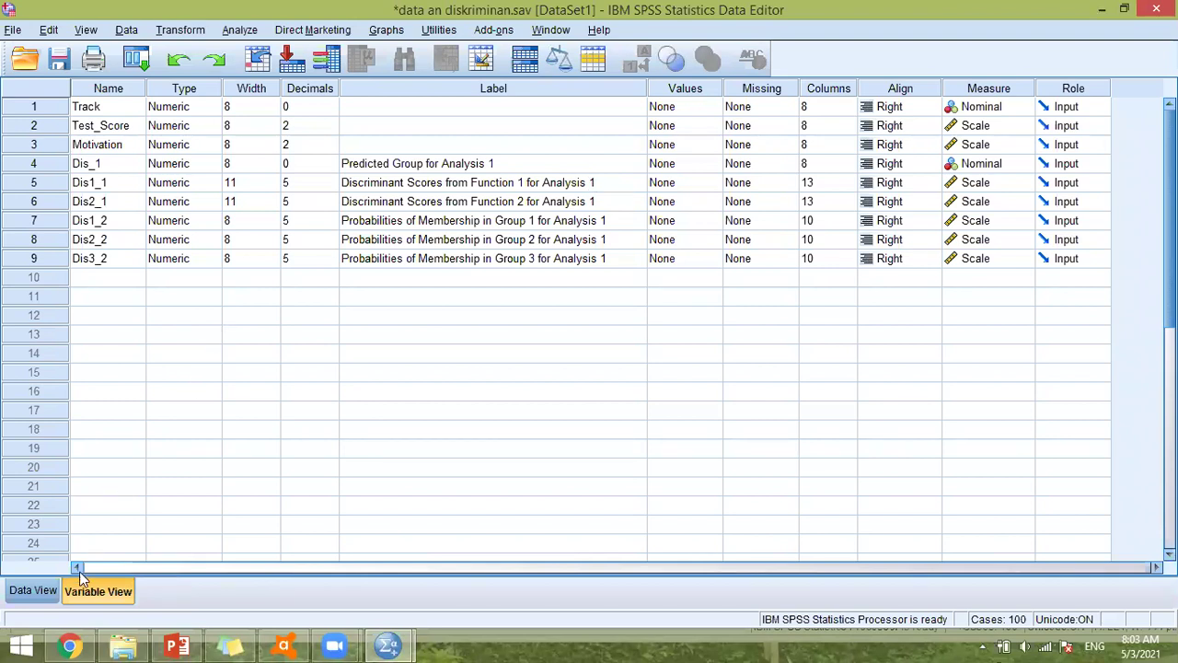
pyautogui.click(58, 595)
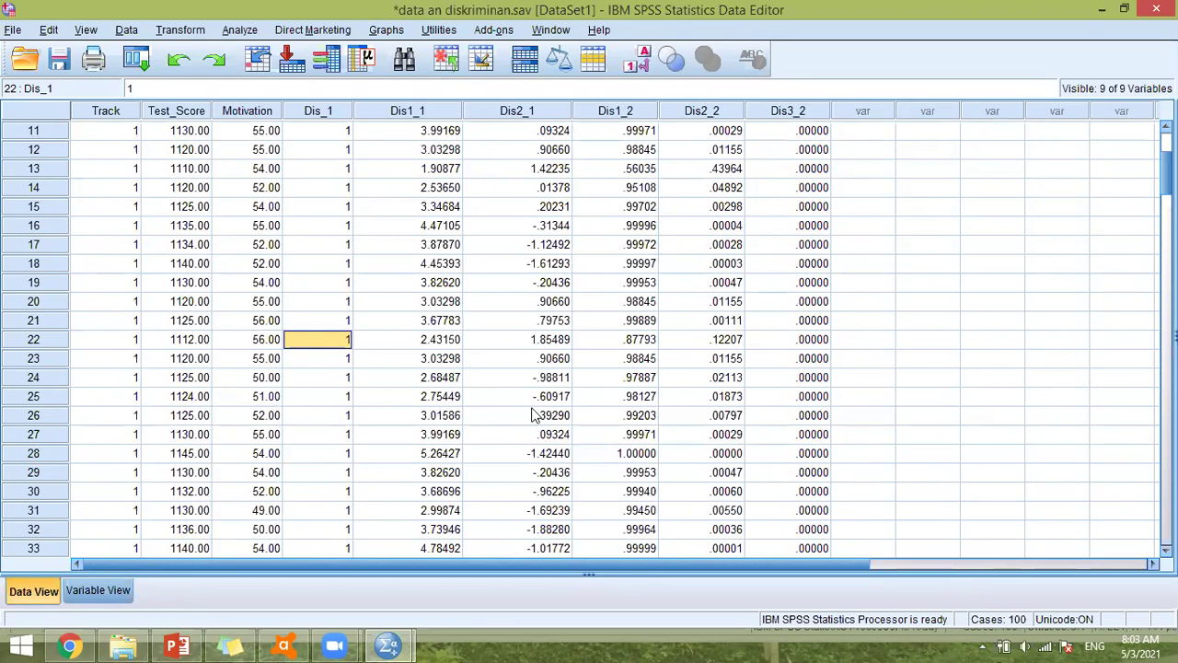
pyautogui.click(337, 134)
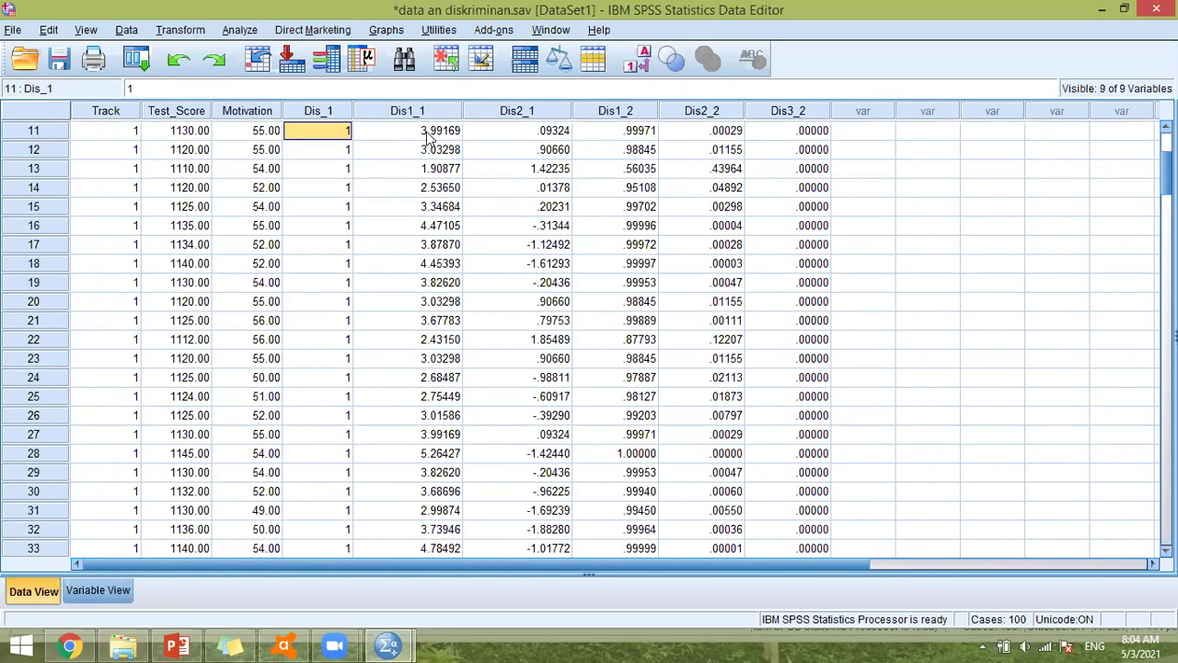
pyautogui.click(556, 131)
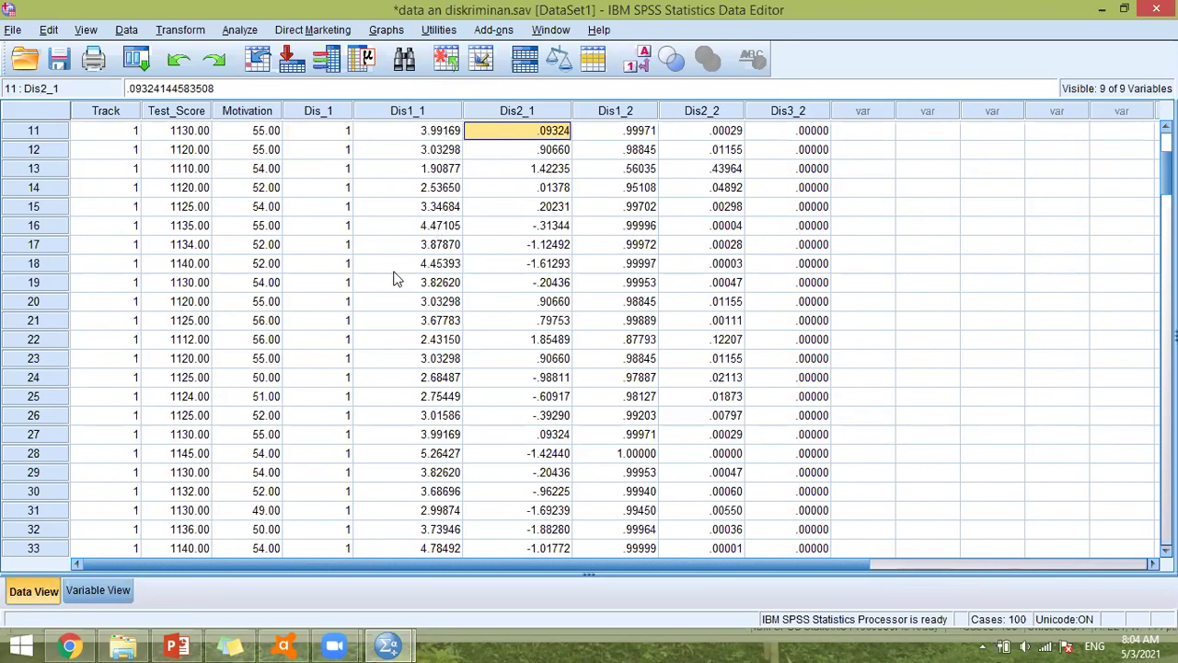
# Step: Go down the Dis1_1 discriminant scores to case 77 and inspect the scores of cases 60 and 65
pyautogui.click(416, 439)
pyautogui.press('Down')
pyautogui.press('Down')
pyautogui.press('Down')
pyautogui.press('Down')
pyautogui.press('Down')
pyautogui.press('Down')
pyautogui.press('Down')
pyautogui.press('Down')
pyautogui.press('Down')
pyautogui.press('Down')
pyautogui.press('Down')
pyautogui.press('Down')
pyautogui.press('Down')
pyautogui.press('Down')
pyautogui.press('Down')
pyautogui.press('Down')
pyautogui.press('Down')
pyautogui.press('Down')
pyautogui.press('Down')
pyautogui.press('Down')
pyautogui.press('Down')
pyautogui.press('Down')
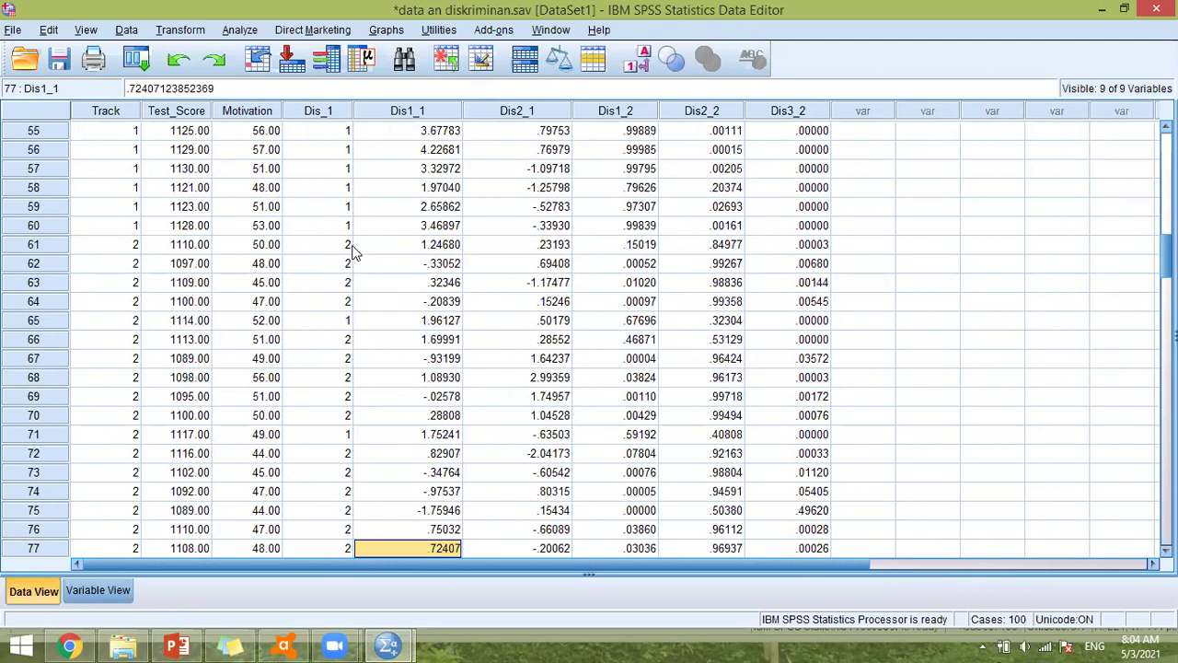
pyautogui.click(445, 225)
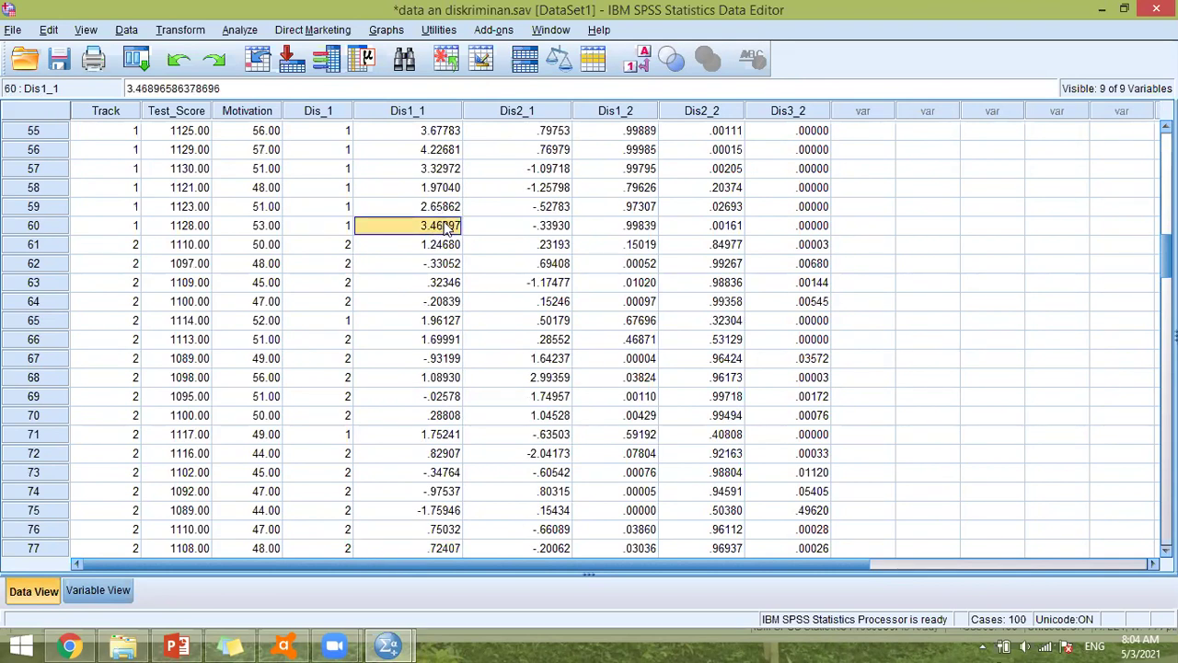
pyautogui.click(432, 326)
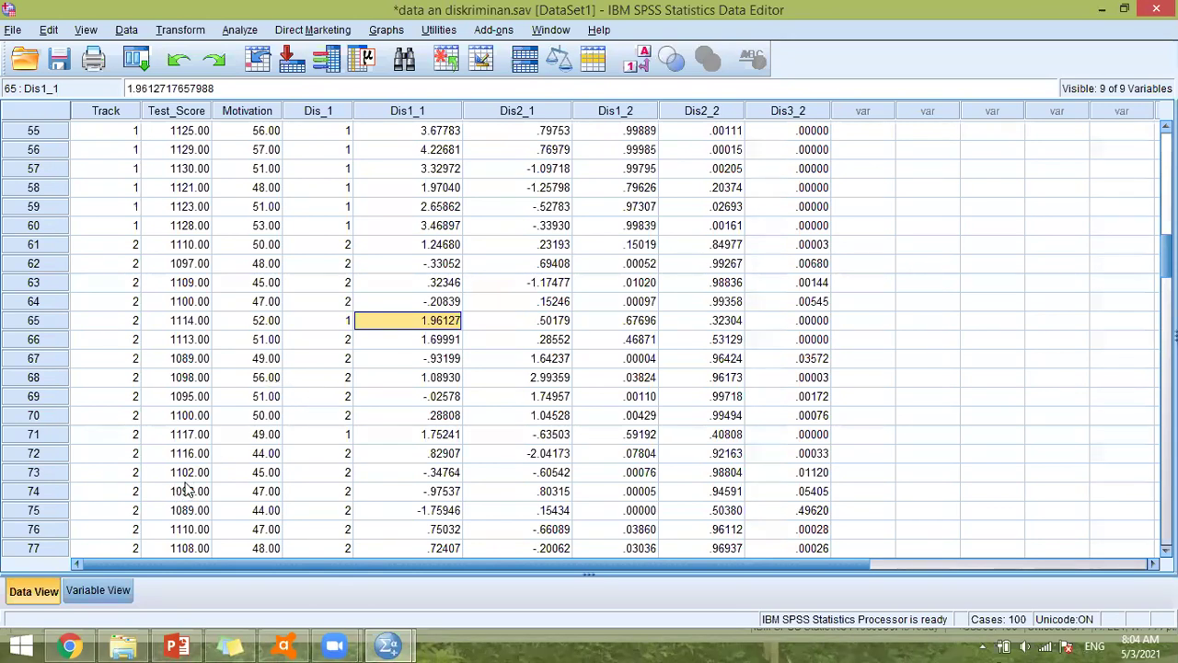
# Step: Check the label of the Dis1_2 variable in the variable definitions and return to the data
pyautogui.click(84, 589)
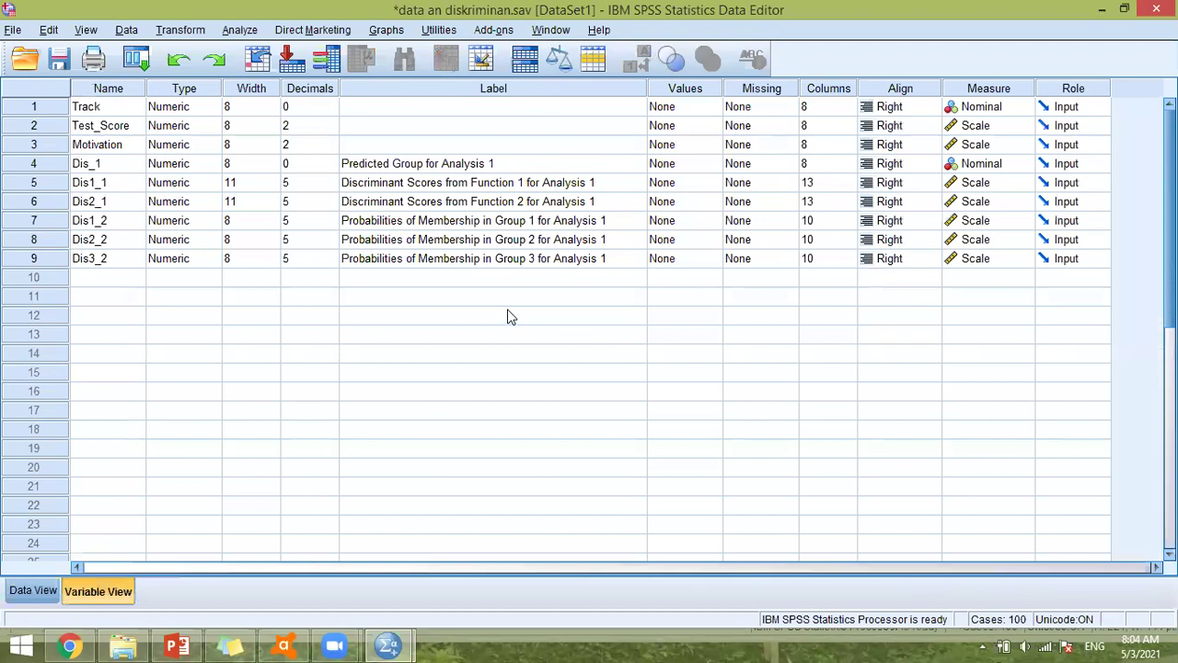
pyautogui.click(411, 227)
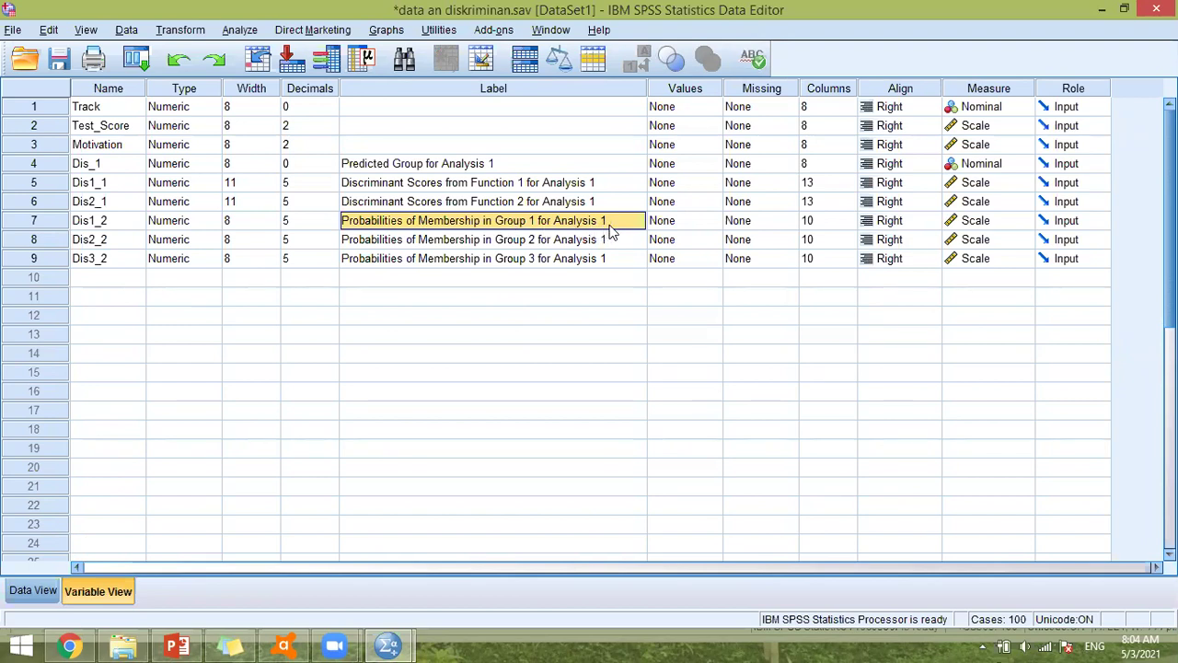
pyautogui.click(44, 590)
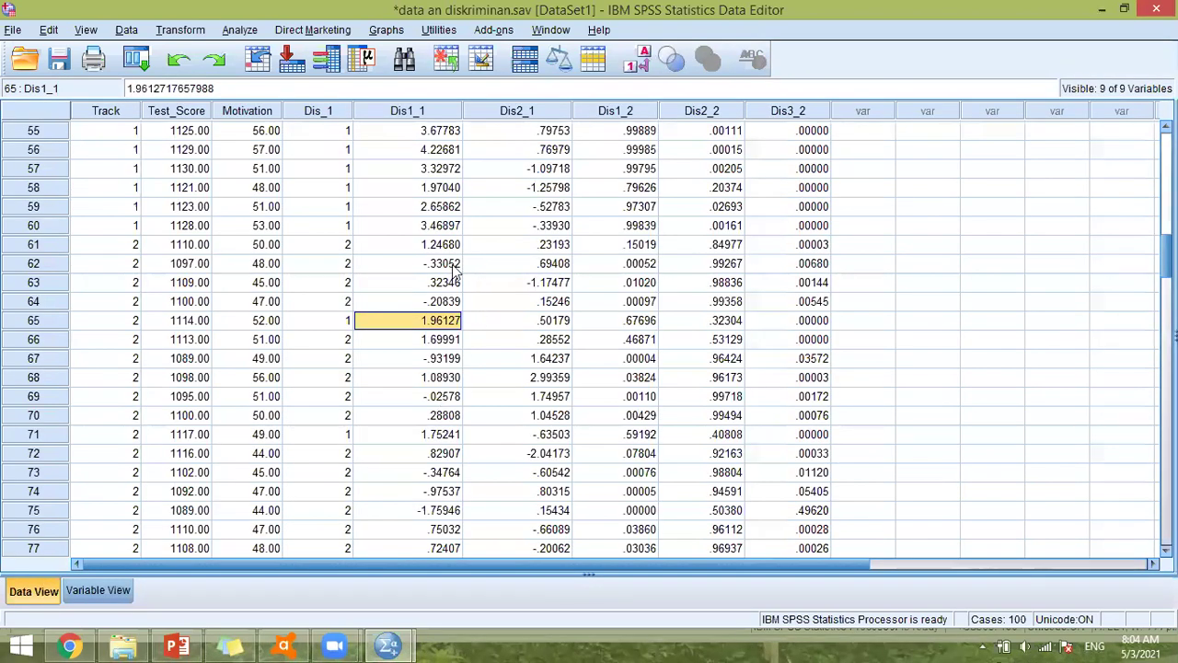
# Step: Compare case 65's discriminant score and three group membership probabilities with its predicted group
pyautogui.click(553, 325)
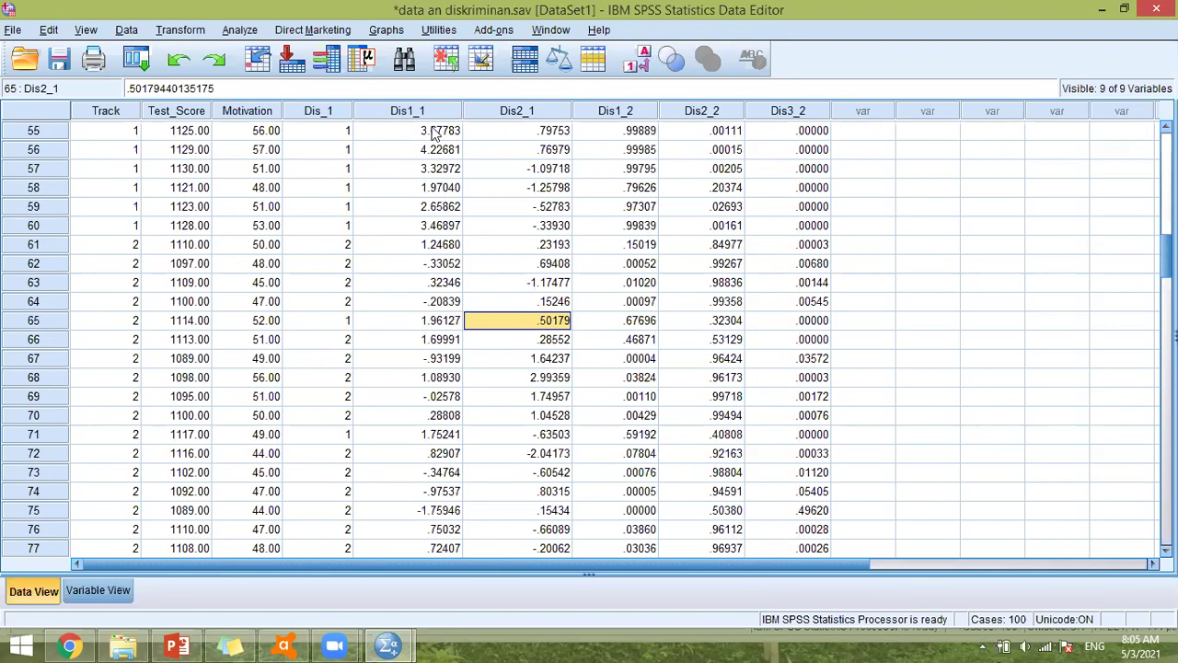
pyautogui.click(643, 327)
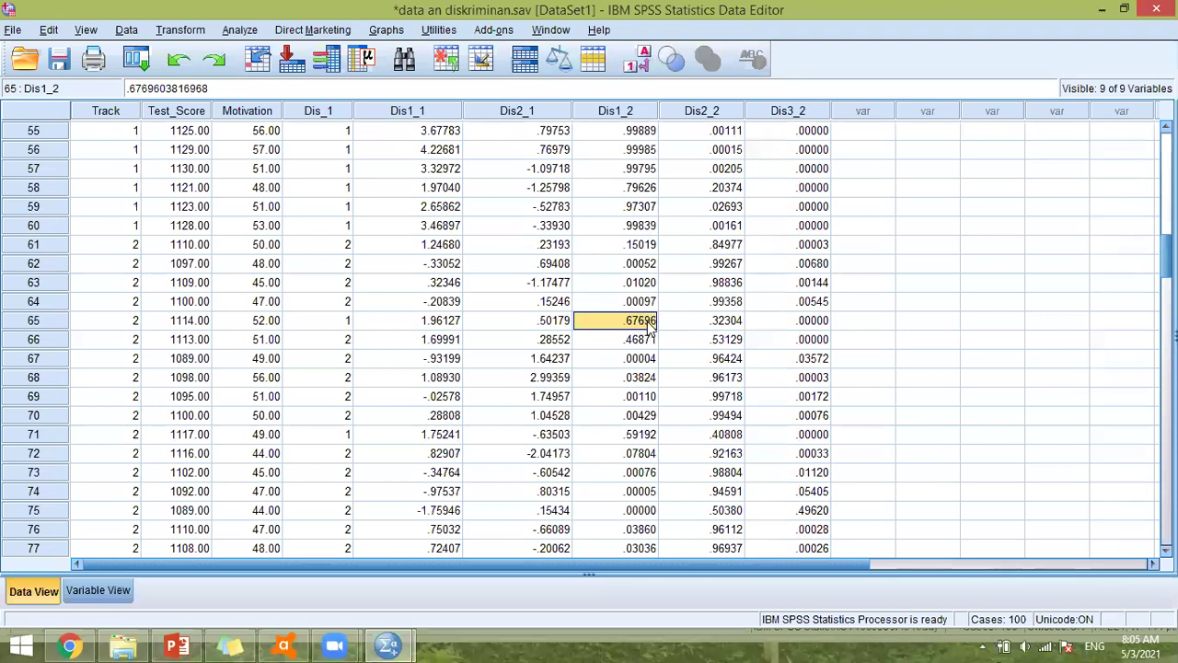
pyautogui.press('Right')
pyautogui.press('Left')
pyautogui.press('Right')
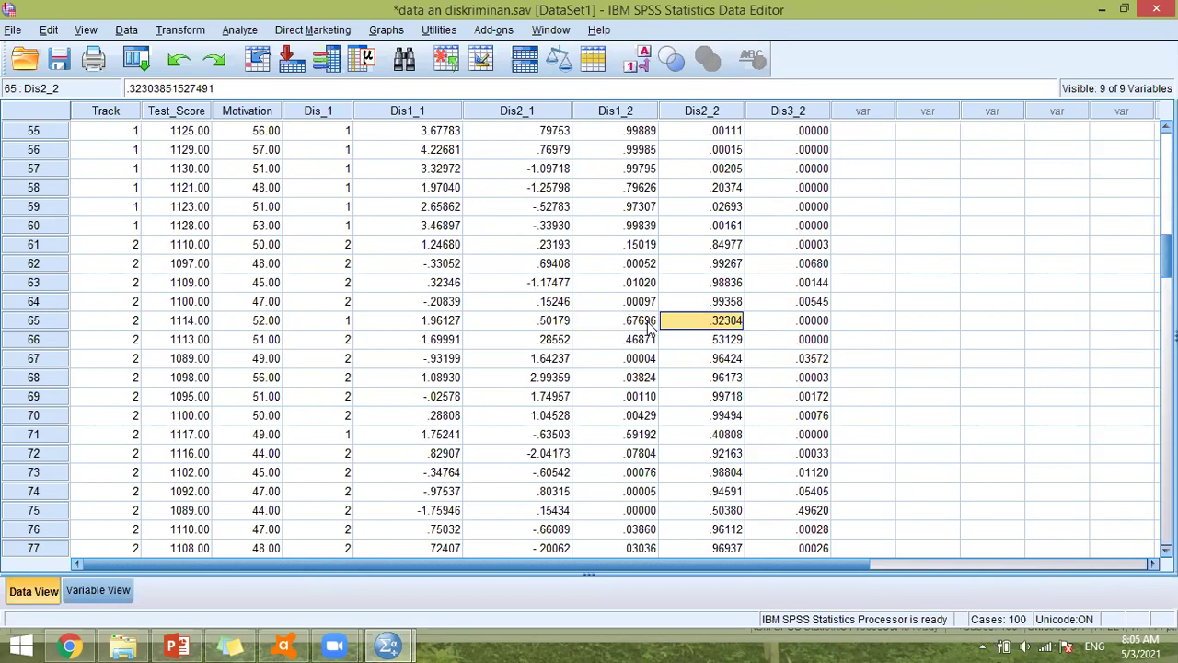
pyautogui.press('Right')
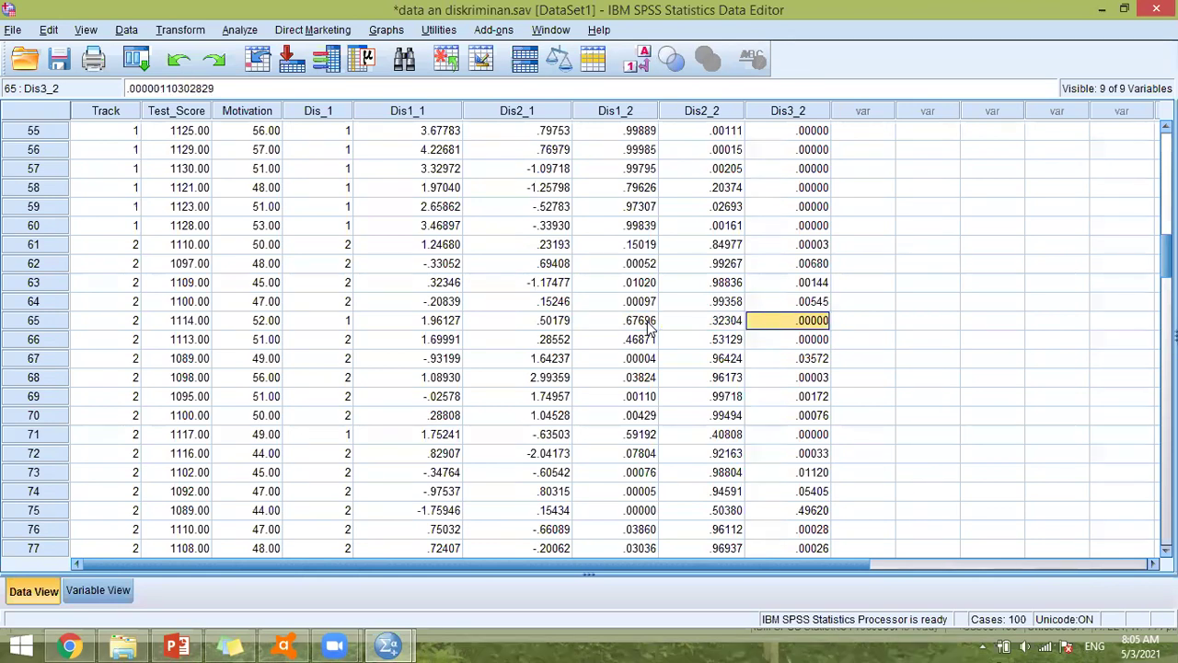
pyautogui.press('Left')
pyautogui.press('Left')
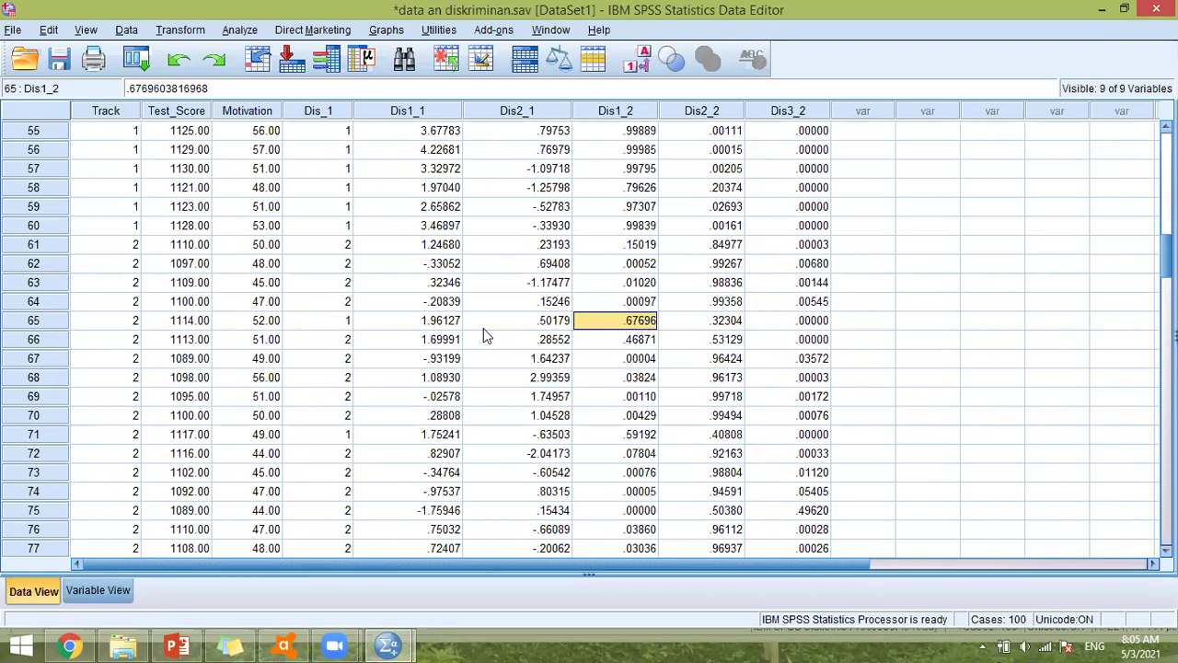
pyautogui.press('Left')
pyautogui.press('Left')
pyautogui.press('Left')
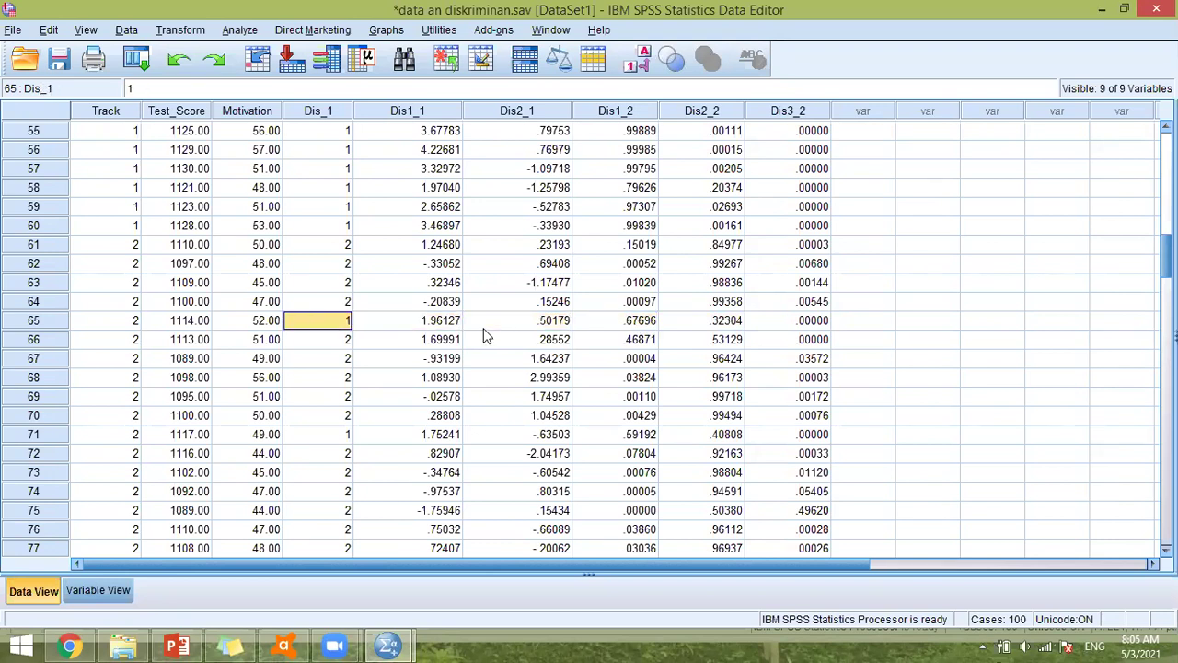
# Step: Check the predicted groups in Dis_1 from case 65 down to case 72, and case 72's Group 2 membership probability
pyautogui.press('Down')
pyautogui.press('Down')
pyautogui.press('Down')
pyautogui.press('Down')
pyautogui.press('Down')
pyautogui.press('Down')
pyautogui.press('Down')
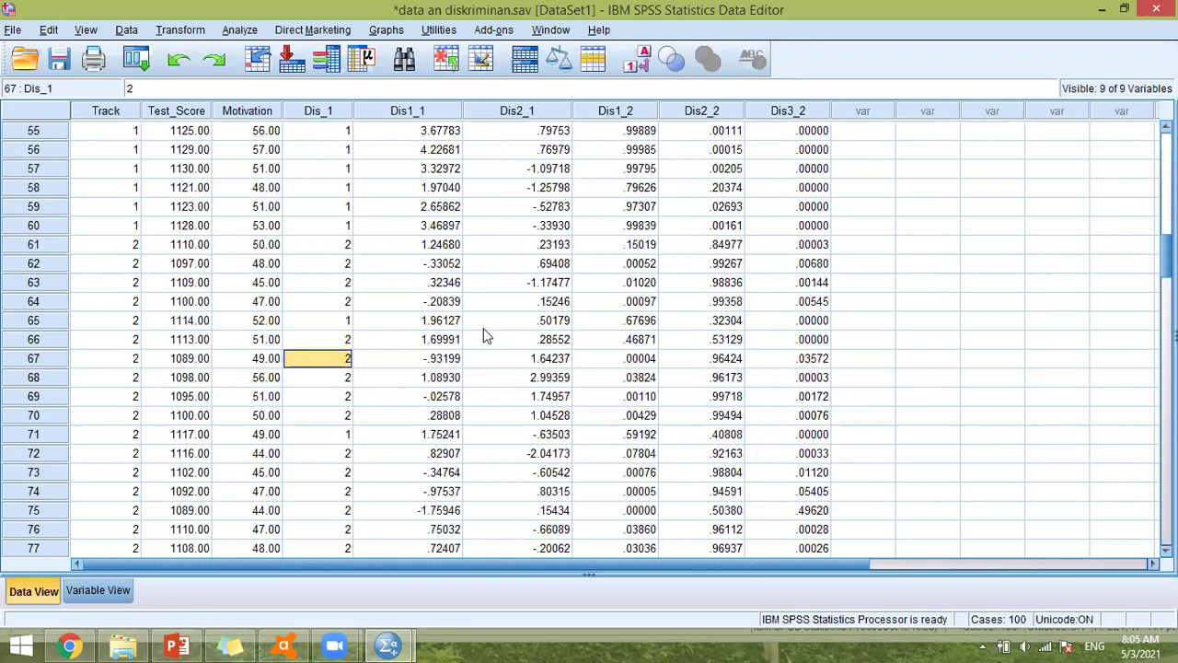
pyautogui.press('Right')
pyautogui.press('Right')
pyautogui.press('Right')
pyautogui.press('Right')
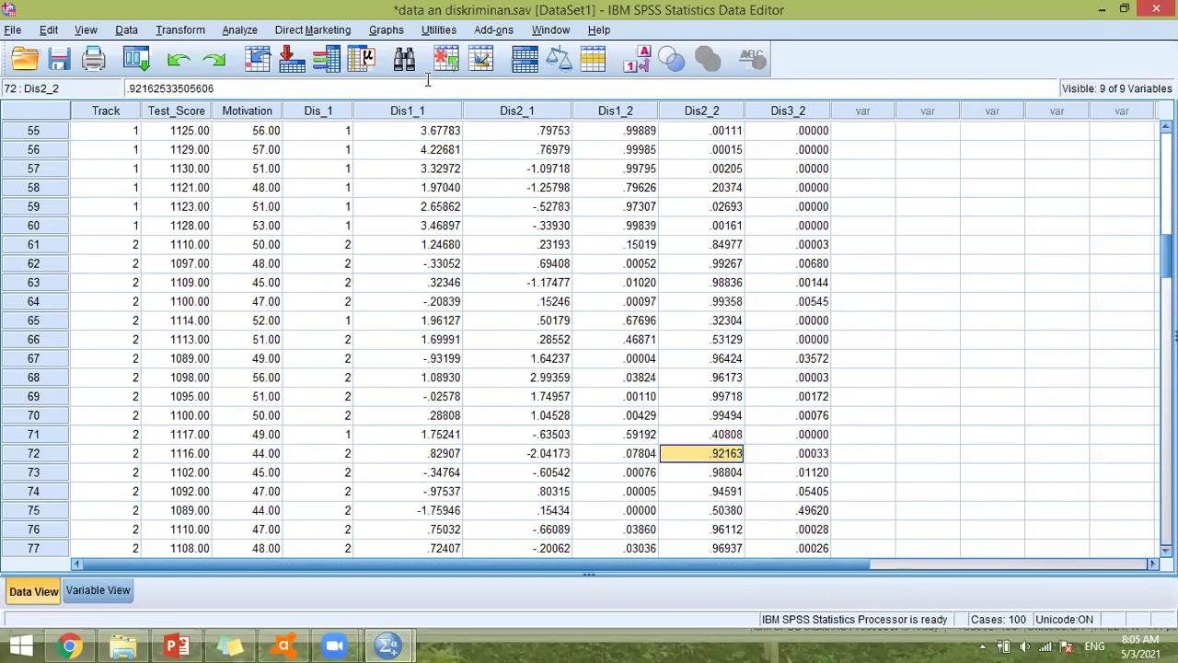
# Step: Switch from SPSS to the After UTS folder in File Explorer
pyautogui.click(85, 643)
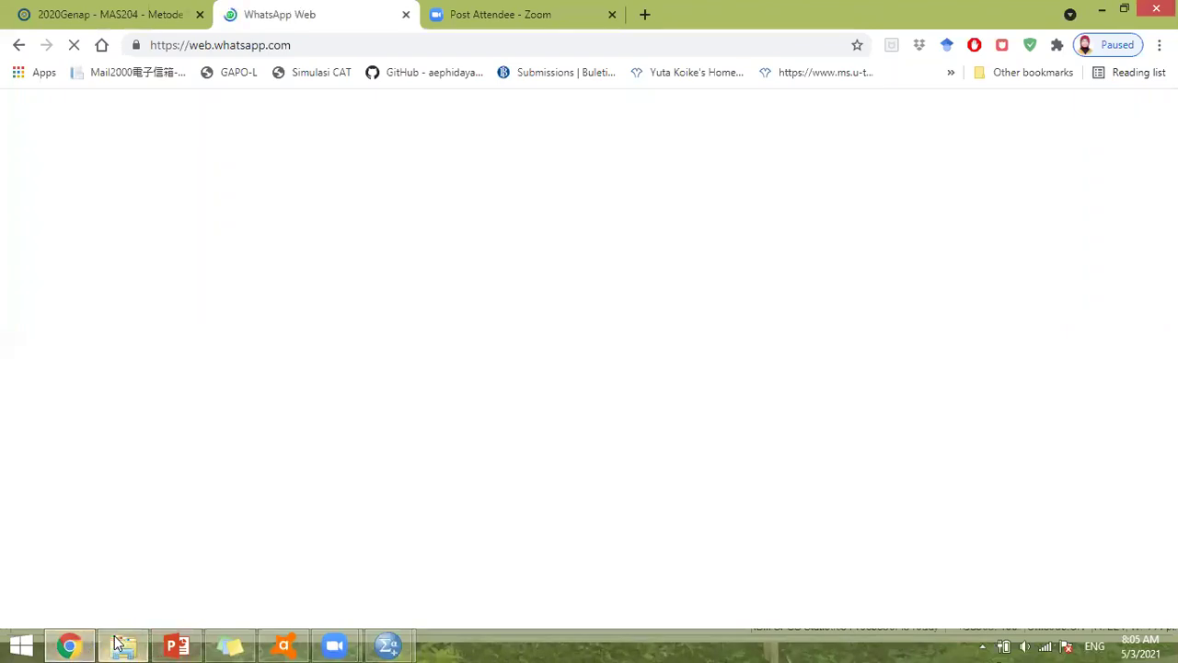
pyautogui.click(125, 644)
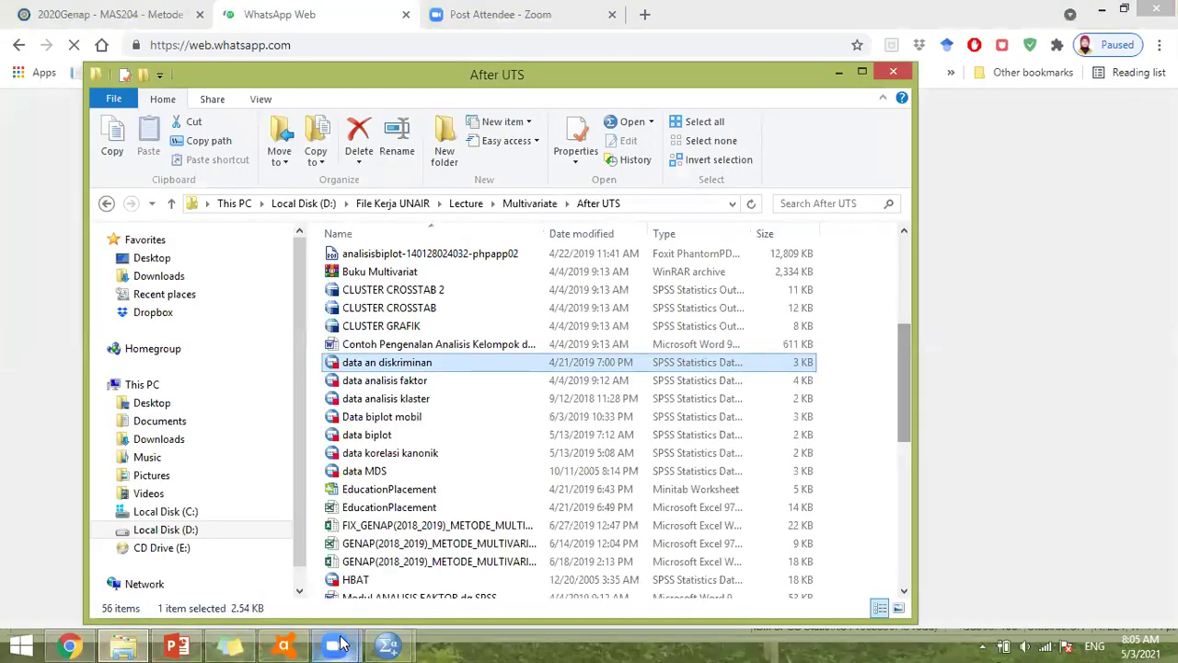
# Step: Switch to the PPT ANALISIS DISKRIMINAN_M10 presentation in PowerPoint and review its slides backwards from Plot to Uji Kesamaan Rata-rata Variabel
pyautogui.click(337, 644)
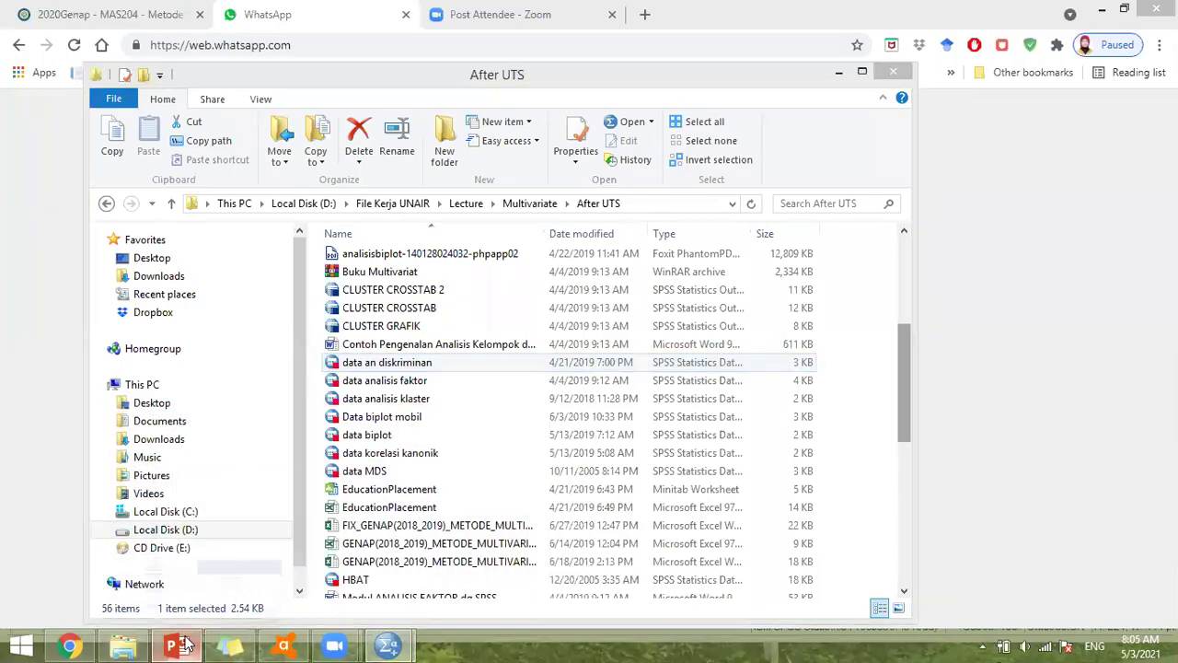
pyautogui.click(183, 645)
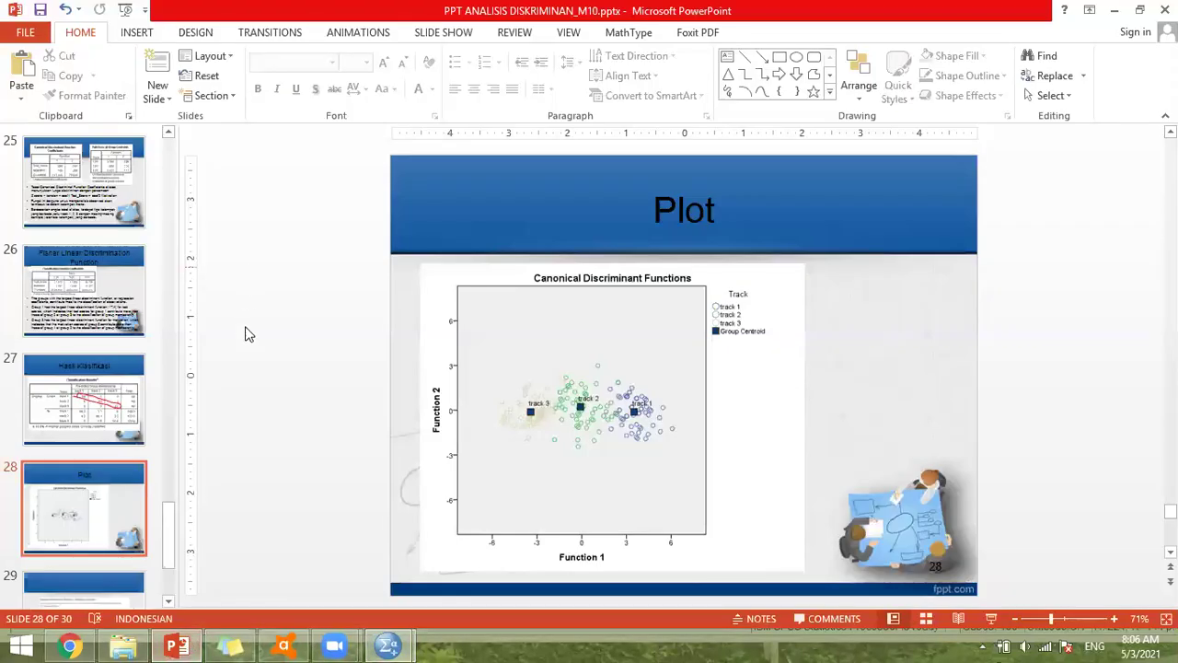
pyautogui.click(138, 316)
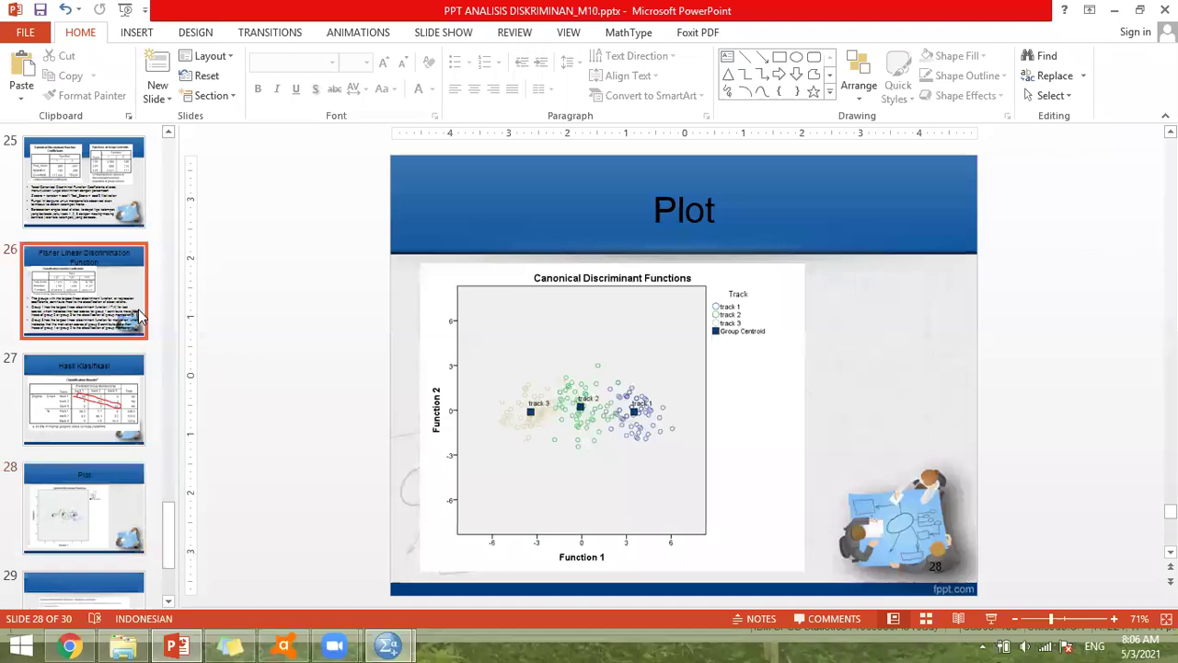
pyautogui.press('Up')
pyautogui.press('Up')
pyautogui.press('Up')
pyautogui.press('Up')
pyautogui.press('Up')
pyautogui.press('Up')
pyautogui.press('Up')
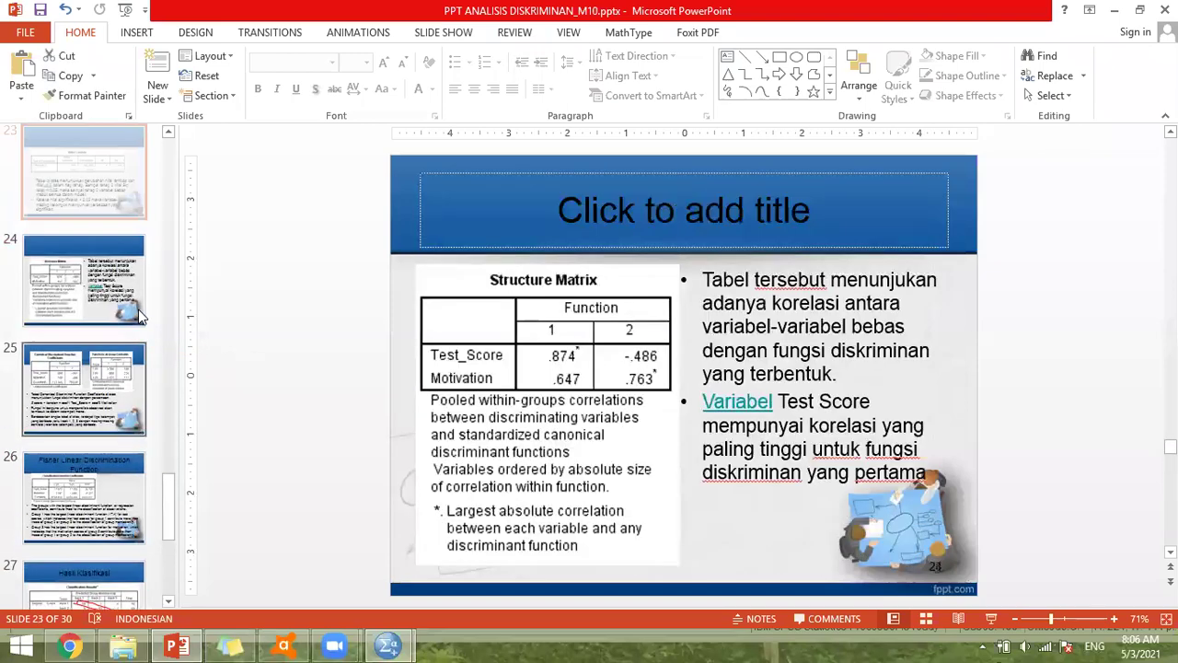
pyautogui.press('Up')
pyautogui.press('Up')
pyautogui.press('Up')
pyautogui.press('Up')
pyautogui.press('Up')
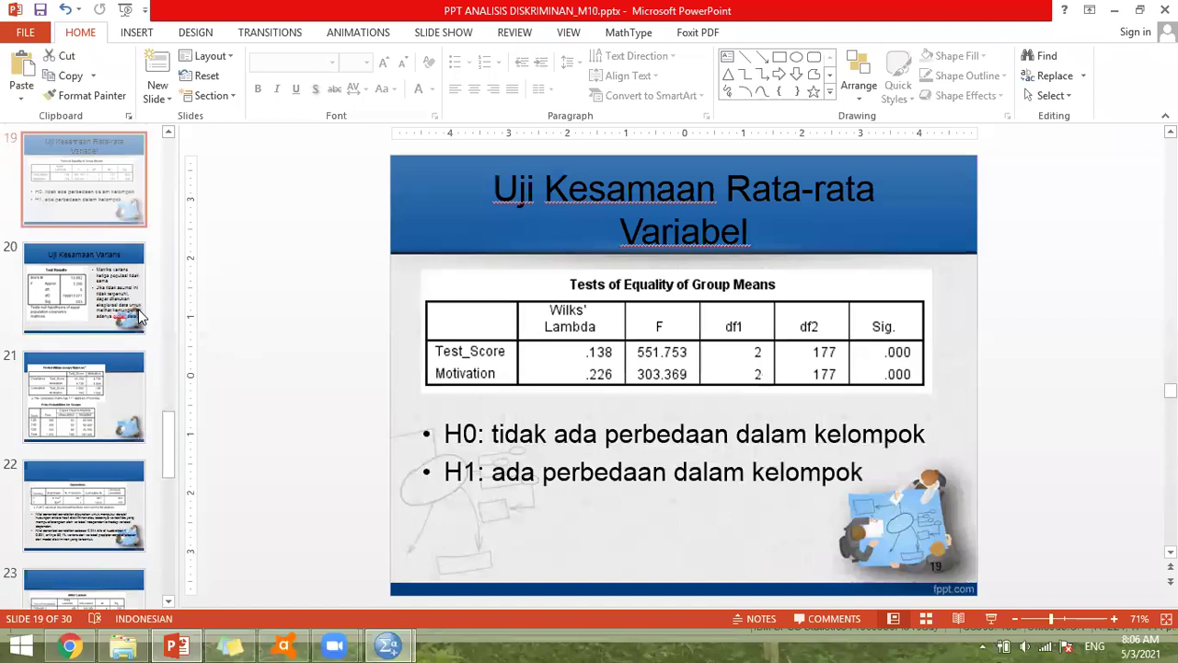
# Step: Review the earlier slides from the discriminant function example back to the two-group Fungsi Diskriminan figure
pyautogui.click(138, 316)
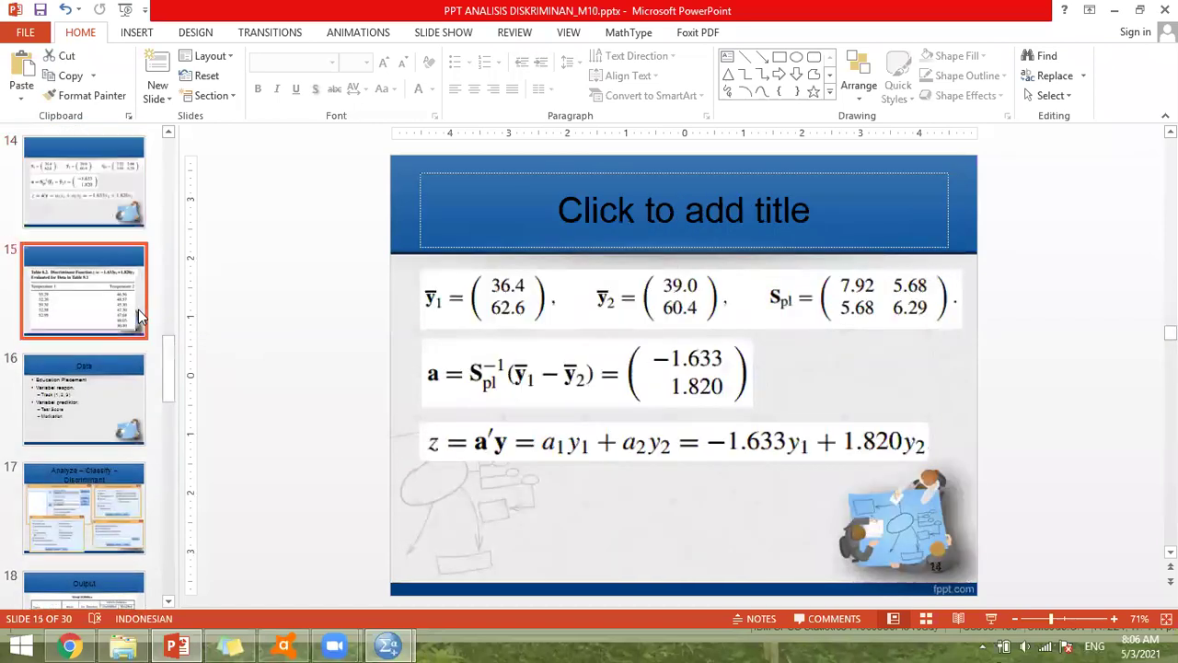
pyautogui.press('Up')
pyautogui.press('Up')
pyautogui.press('Up')
pyautogui.press('Up')
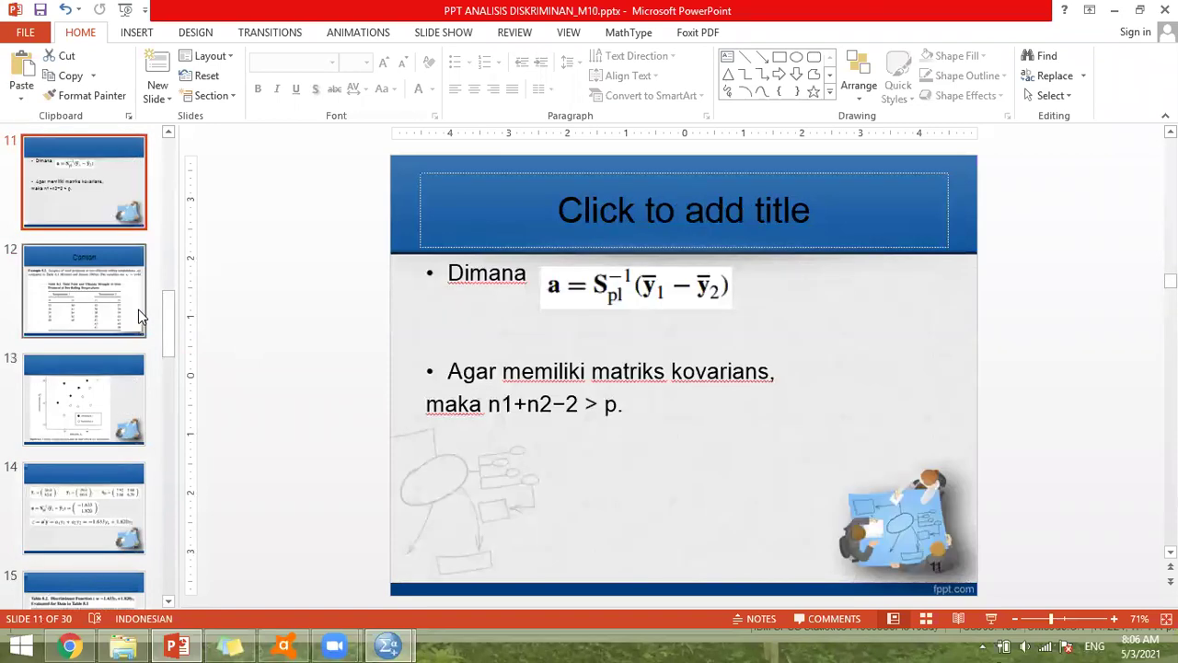
pyautogui.press('Up')
pyautogui.press('Up')
pyautogui.press('Up')
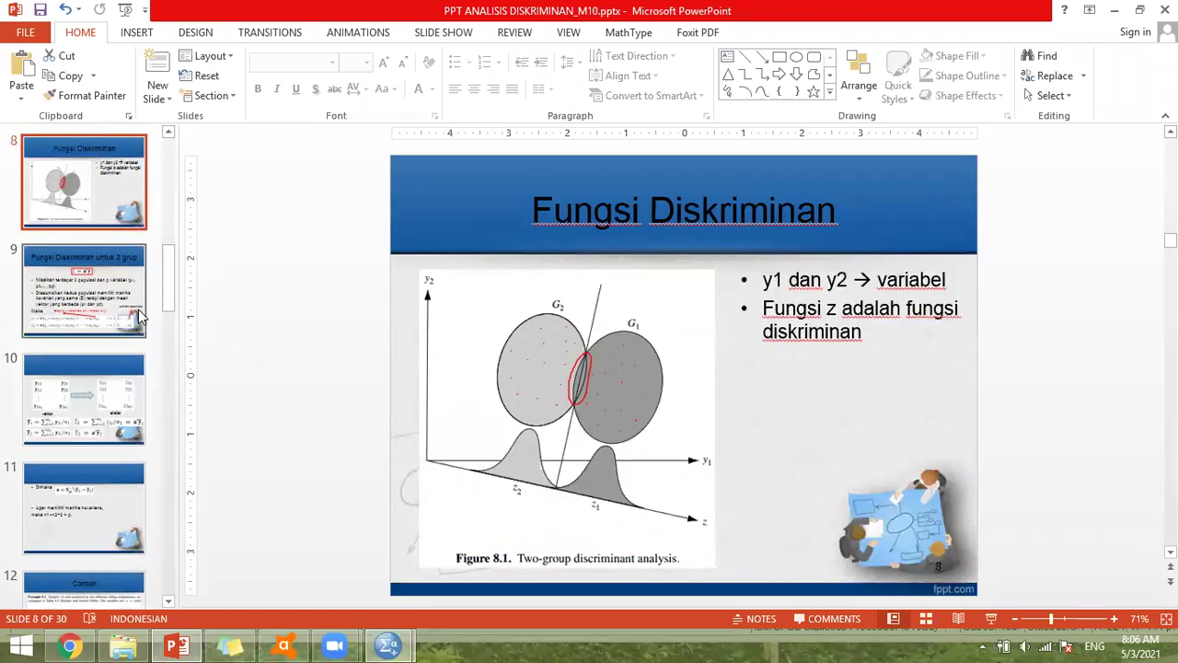
pyautogui.press('Up')
pyautogui.press('Down')
pyautogui.press('Down')
pyautogui.press('Down')
pyautogui.press('Down')
pyautogui.press('Down')
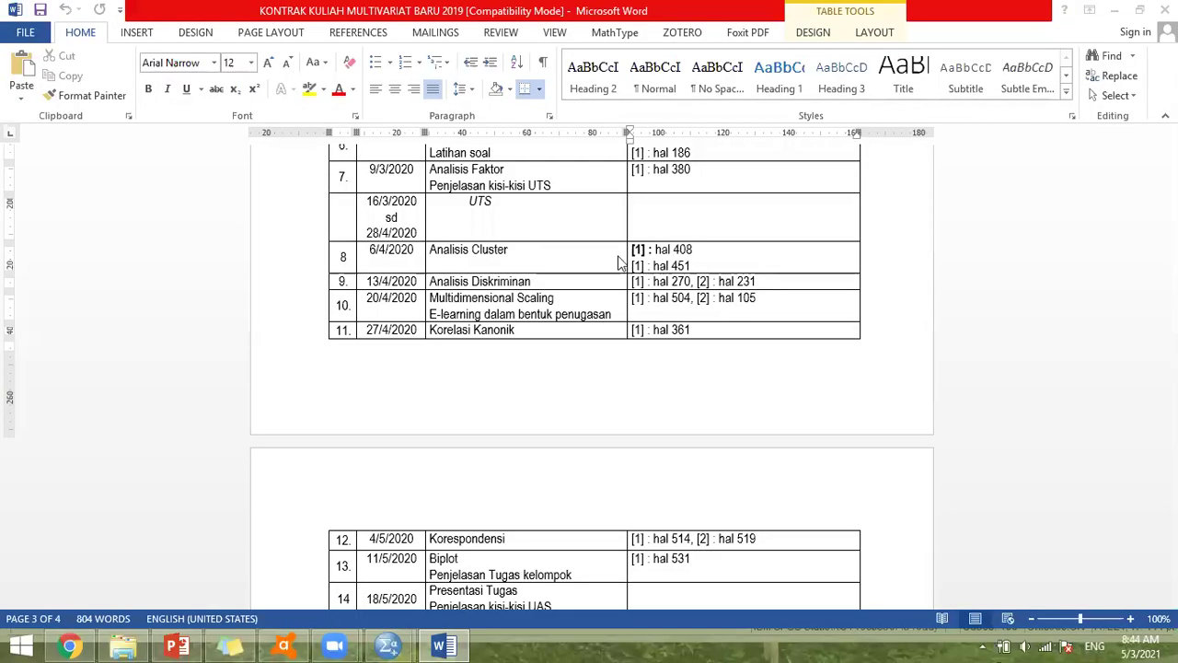
# Step: Go through the course contract's schedule from the Analisis Faktor week down past Korelasi Kanonik
pyautogui.click(493, 170)
pyautogui.press('Down')
pyautogui.press('Down')
pyautogui.press('Down')
pyautogui.press('Down')
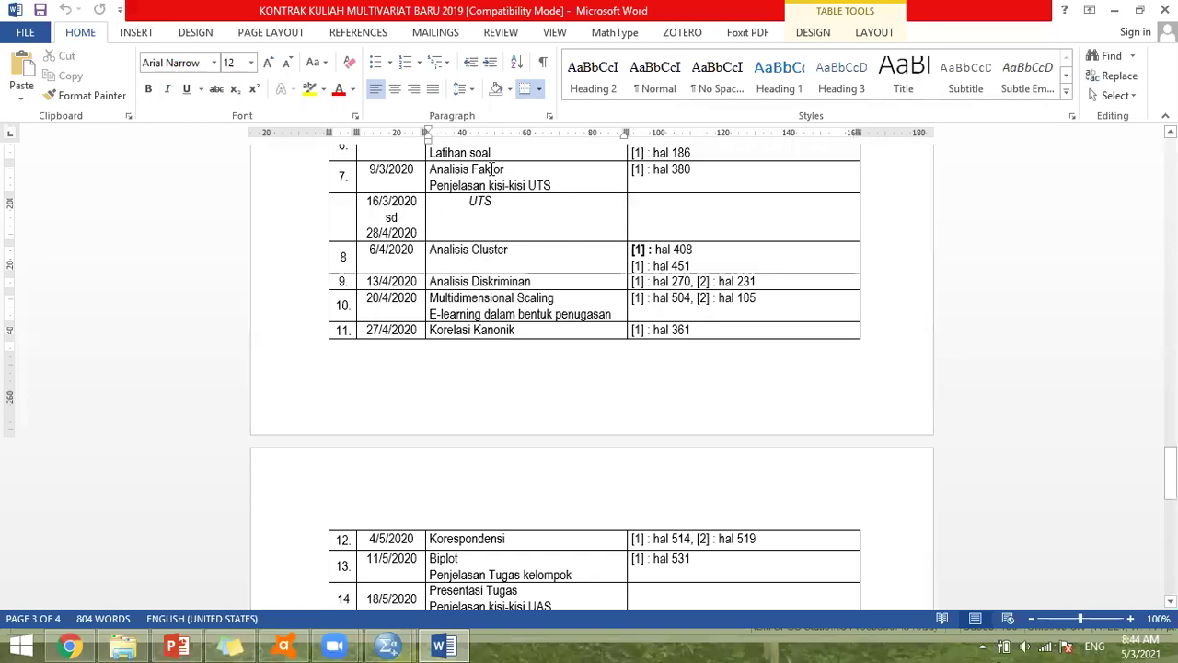
pyautogui.press('Down')
pyautogui.press('Down')
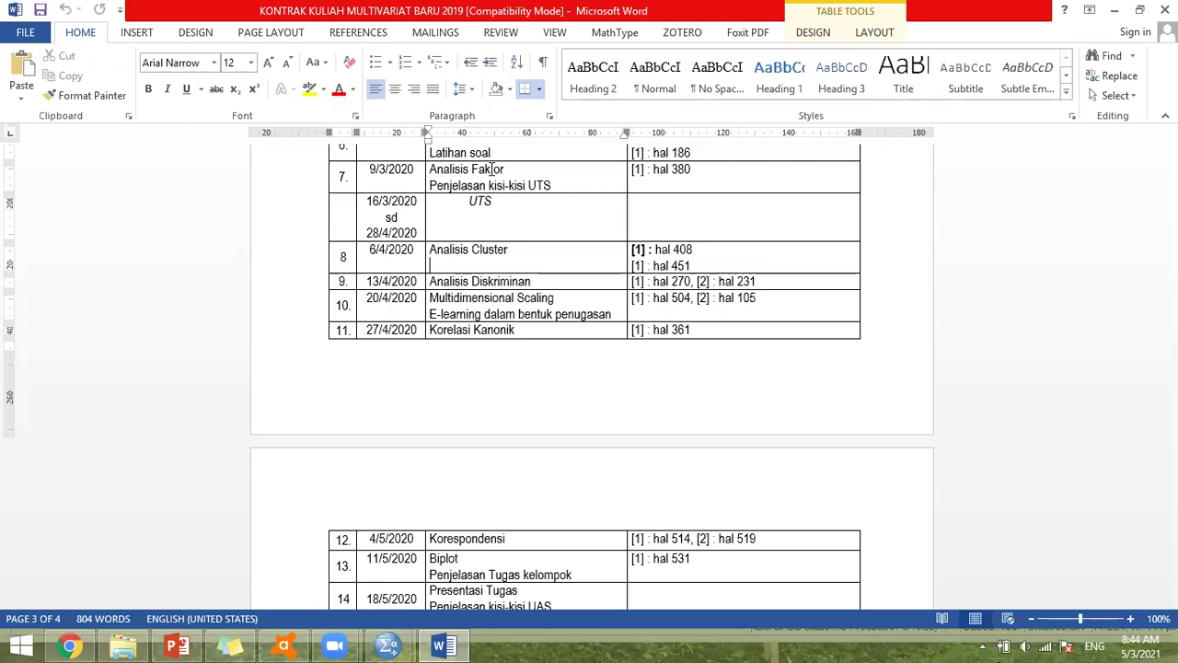
pyautogui.press('Down')
pyautogui.press('Down')
pyautogui.press('Down')
pyautogui.press('Down')
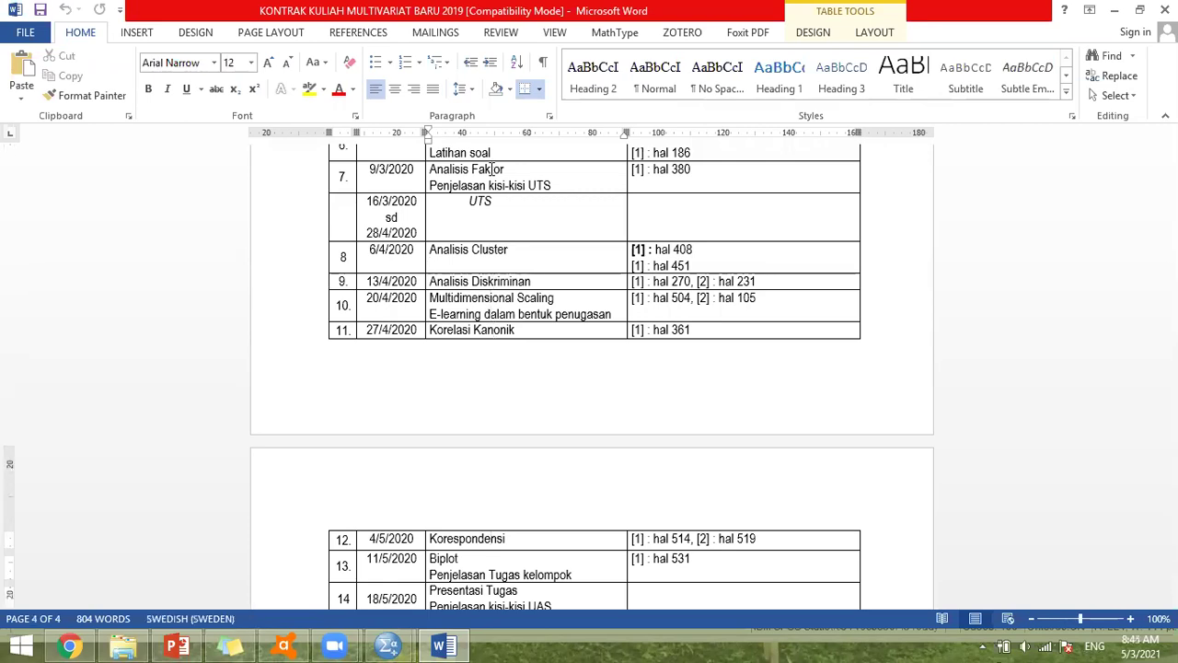
# Step: Check the remaining schedule rows down to UAS and place the cursor at Presentasi Tugas in week 14
pyautogui.press('Down')
pyautogui.press('Down')
pyautogui.press('Down')
pyautogui.press('Down')
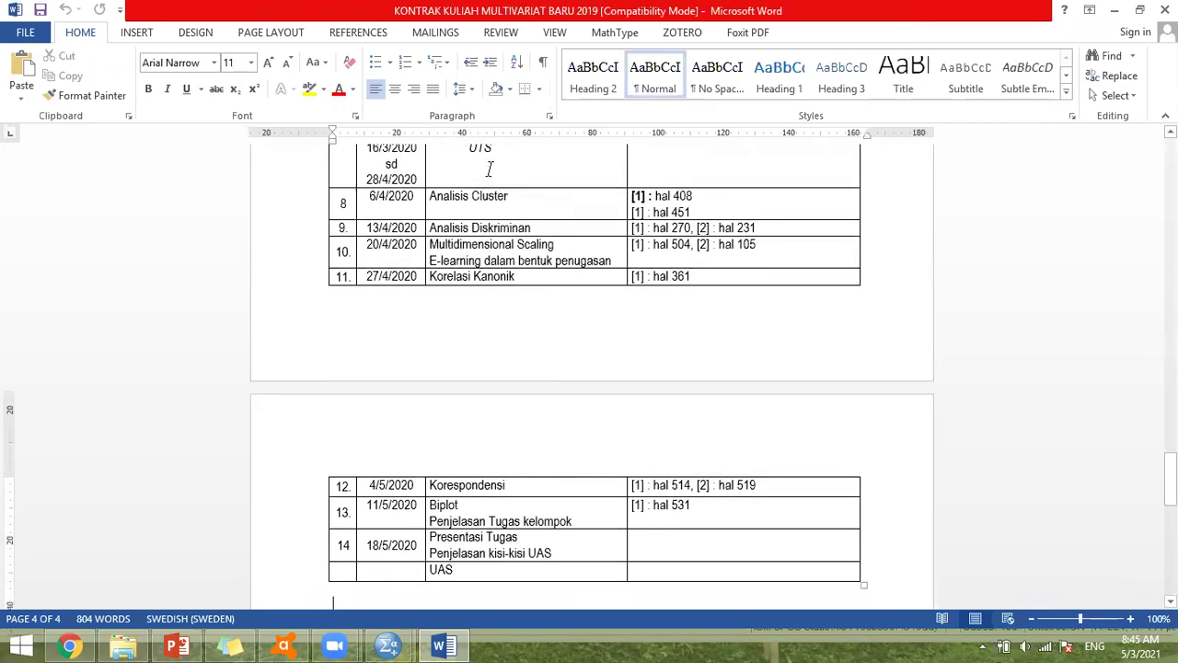
pyautogui.press('Down')
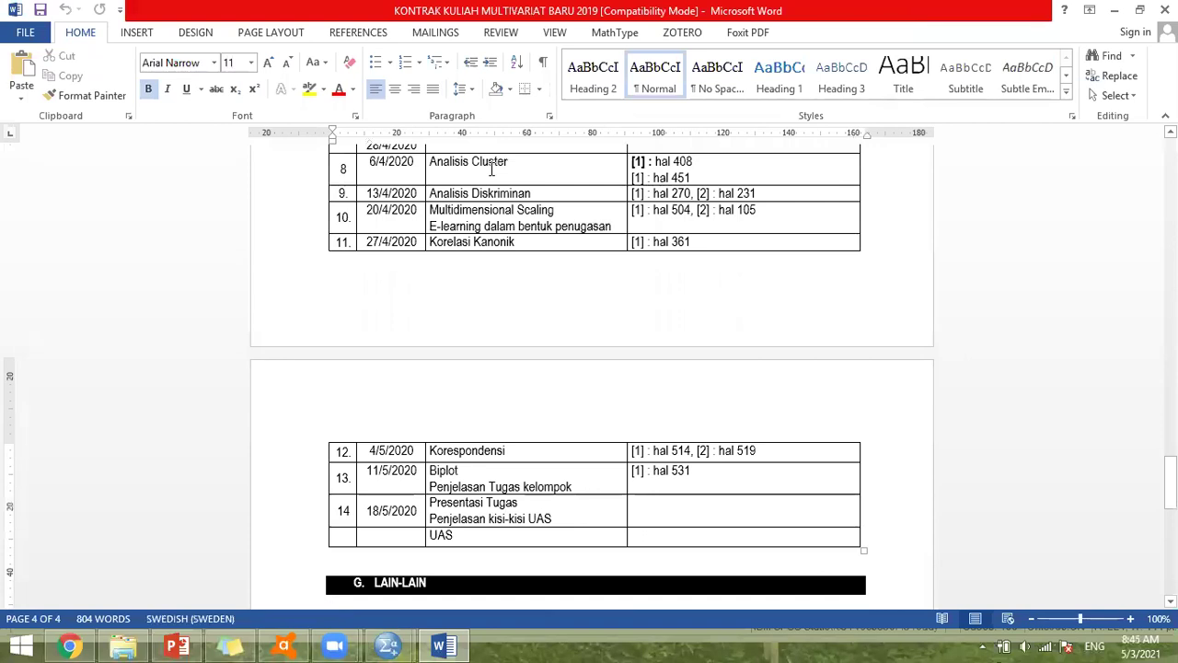
pyautogui.click(529, 502)
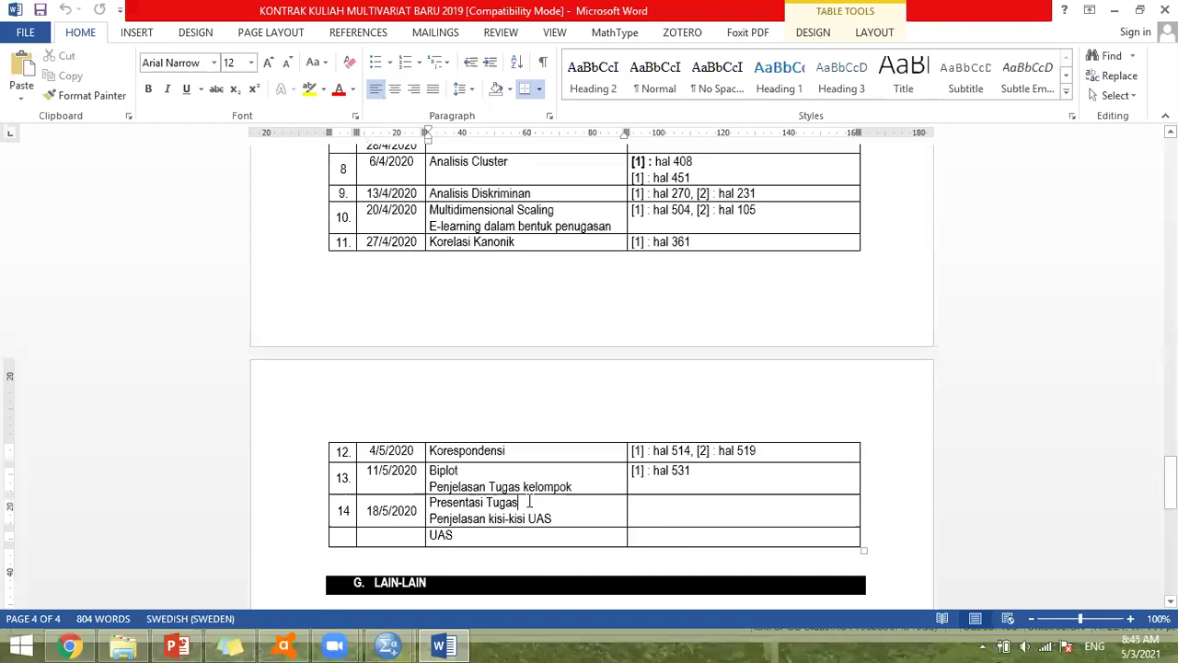
# Step: Switch to the Metode Multivariat course groups page in Chrome and open the form for auto-creating groups
pyautogui.click(69, 644)
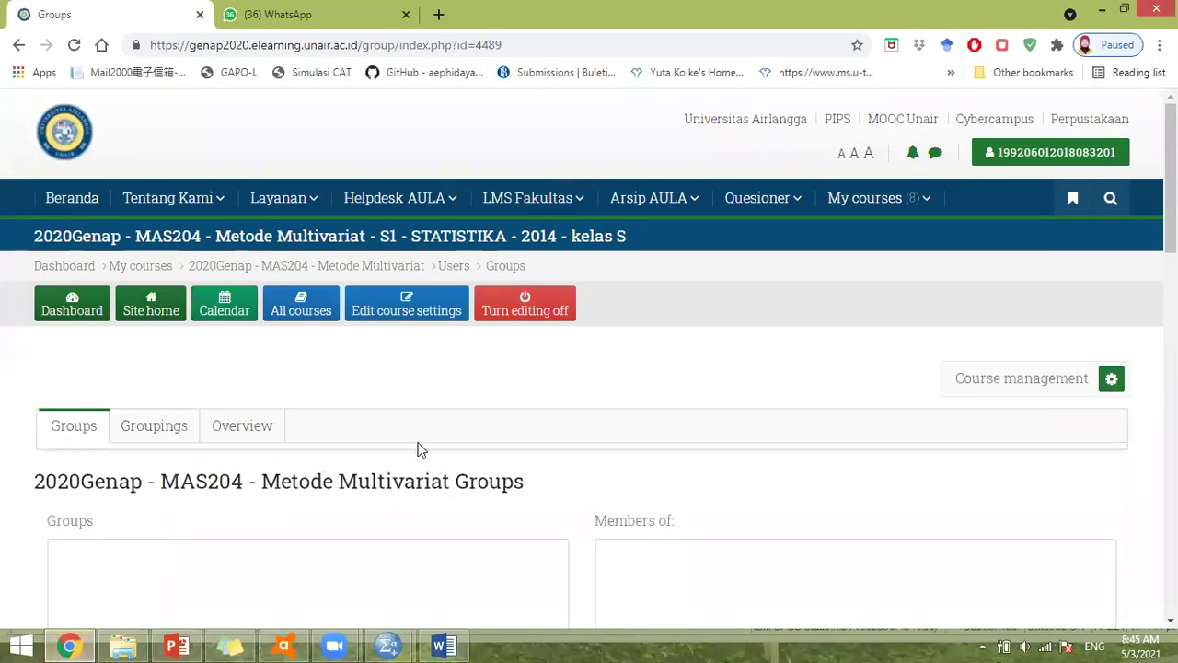
pyautogui.scroll(-2, 430, 467)
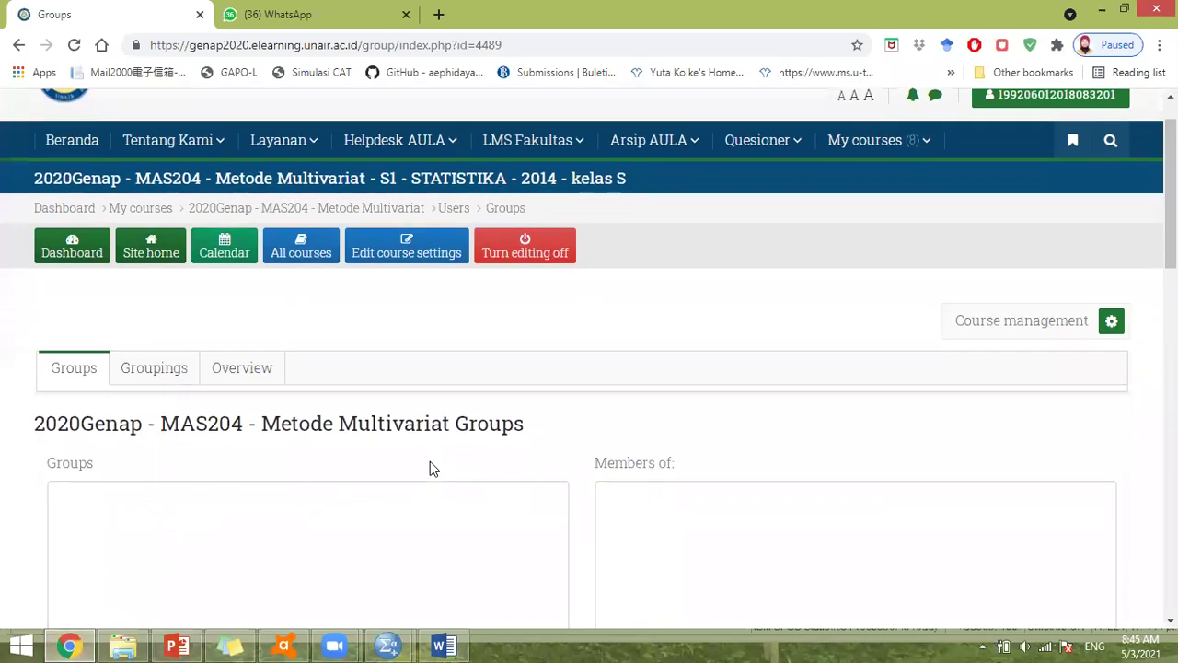
pyautogui.scroll(-2, 430, 468)
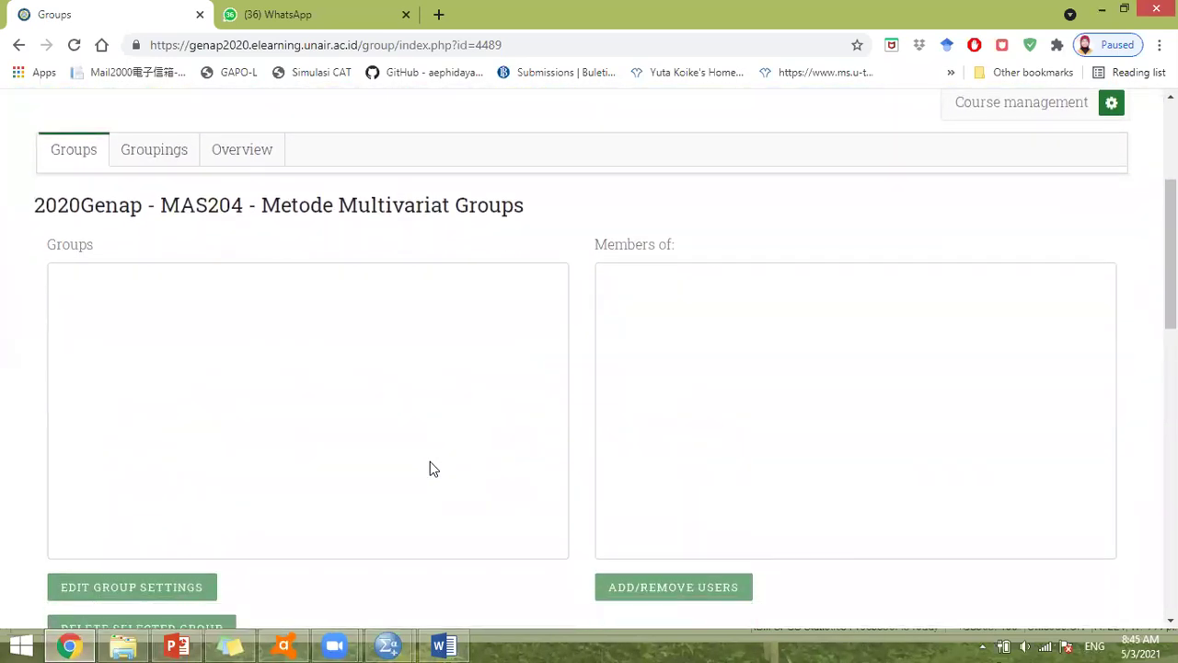
pyautogui.scroll(-1, 429, 469)
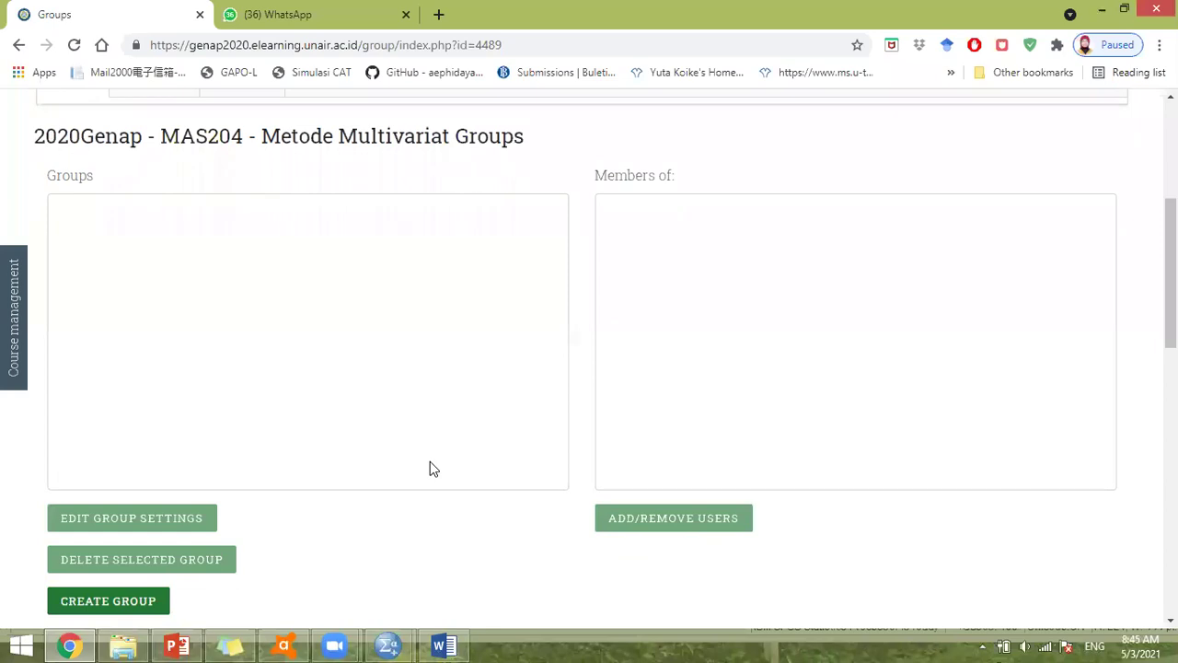
pyautogui.scroll(-1, 430, 468)
pyautogui.scroll(-1, 429, 469)
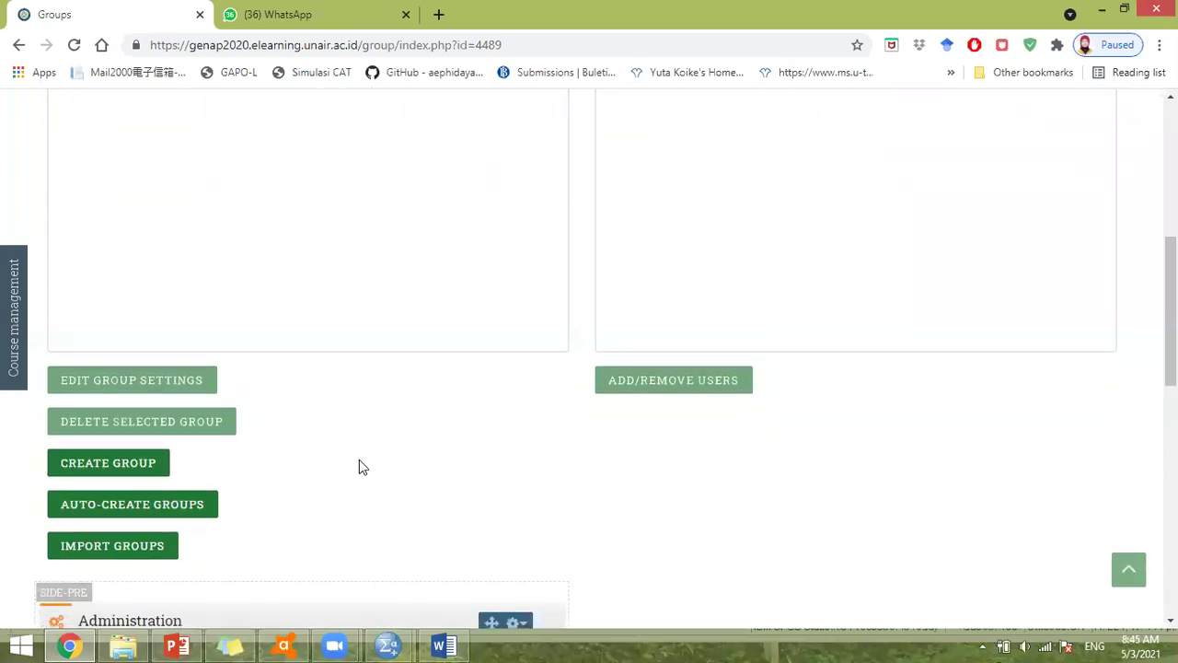
pyautogui.click(177, 502)
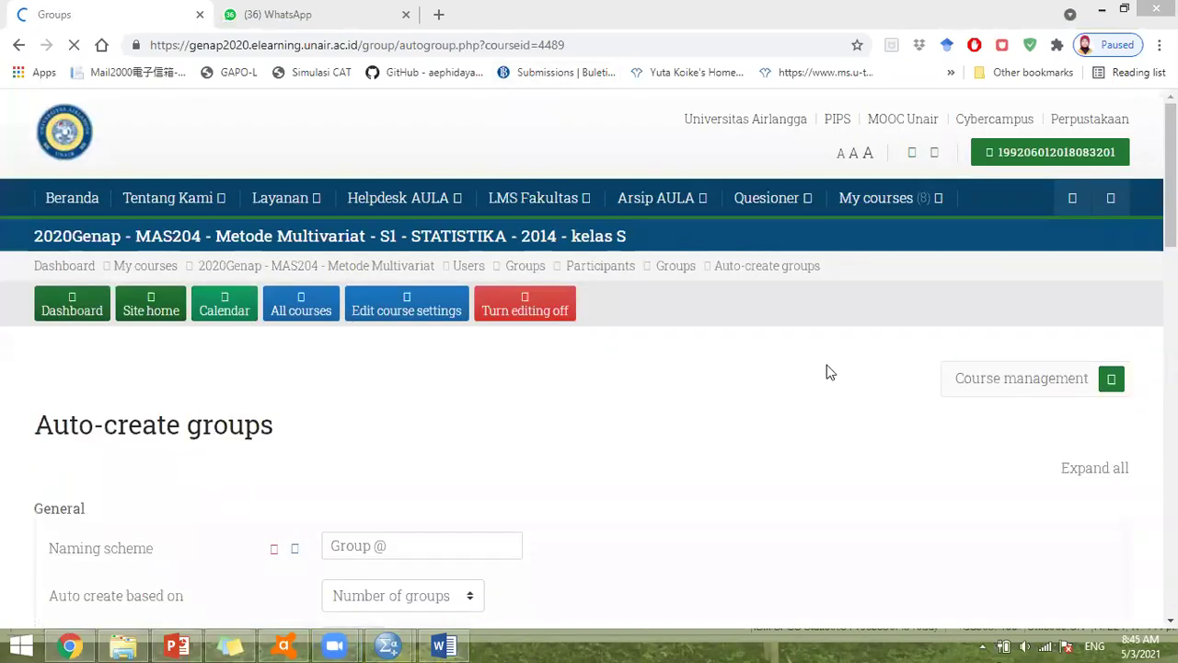
# Step: Change the naming scheme of the auto-created groups to "Group #"
pyautogui.moveTo(334, 645)
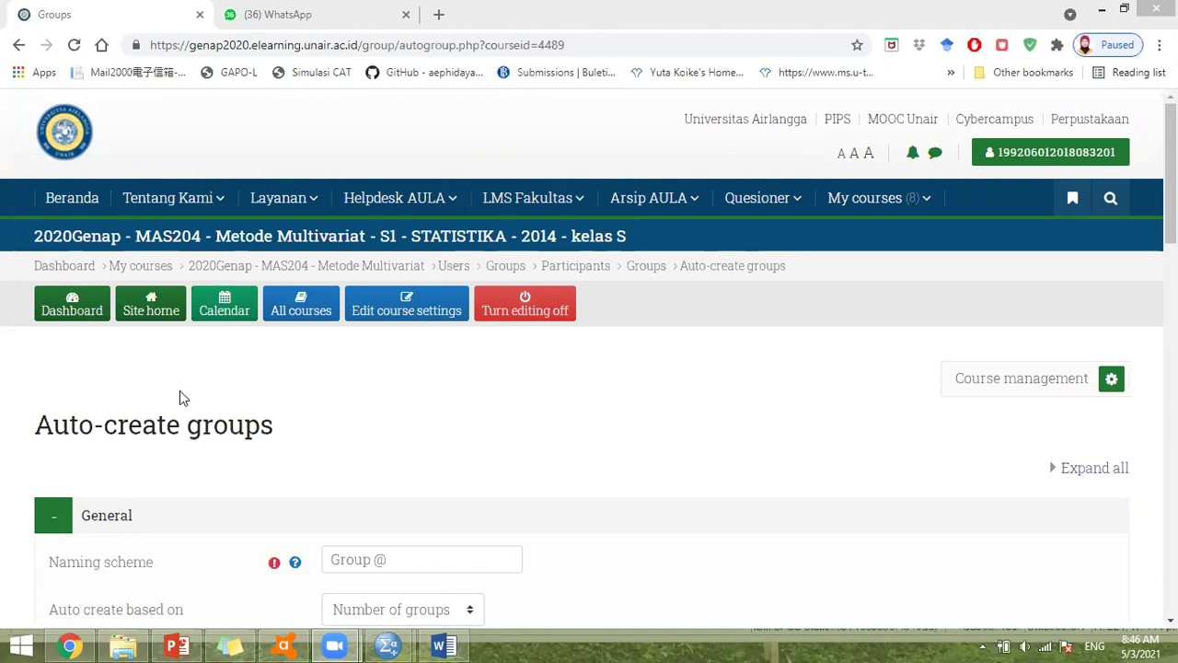
pyautogui.click(401, 560)
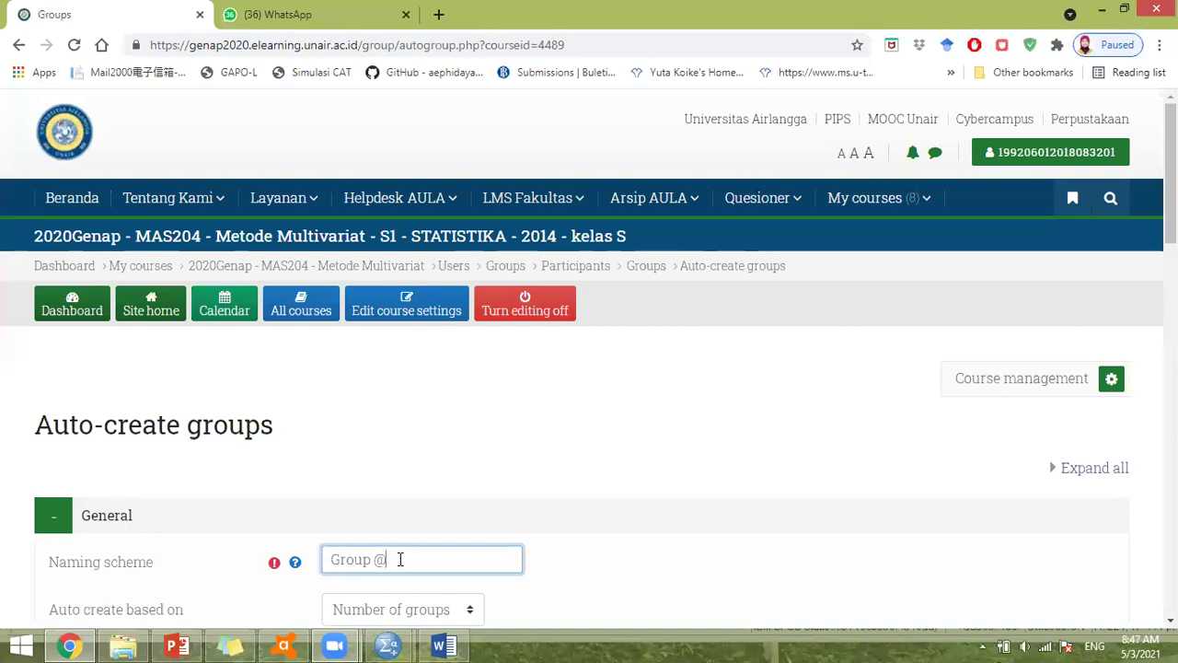
pyautogui.press('BackSpace')
pyautogui.write('#')
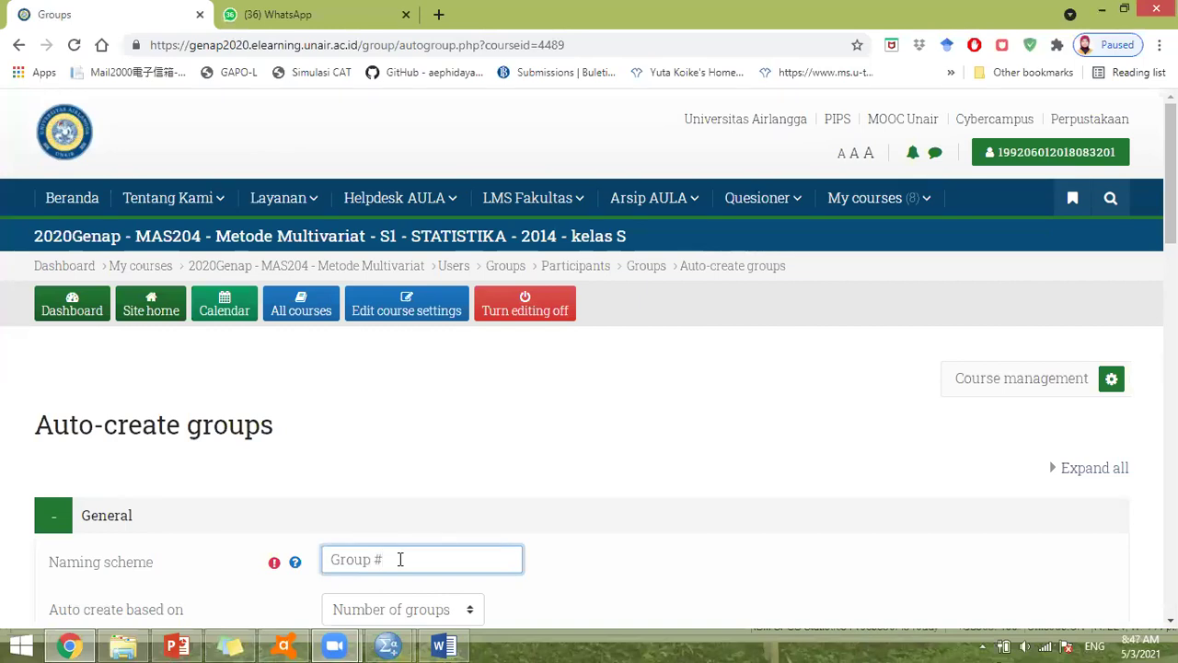
pyautogui.click(791, 440)
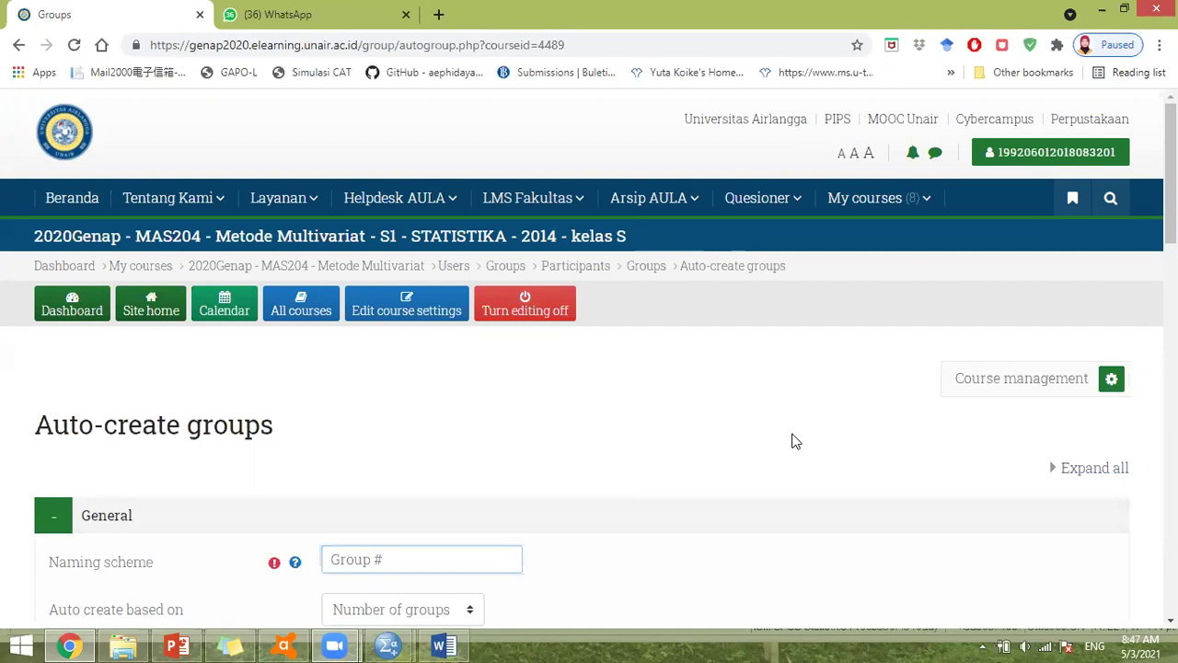
# Step: Base the auto-creation on the number of groups with a count of 14, and set group messaging to Yes
pyautogui.scroll(-1, 793, 442)
pyautogui.scroll(-2, 794, 442)
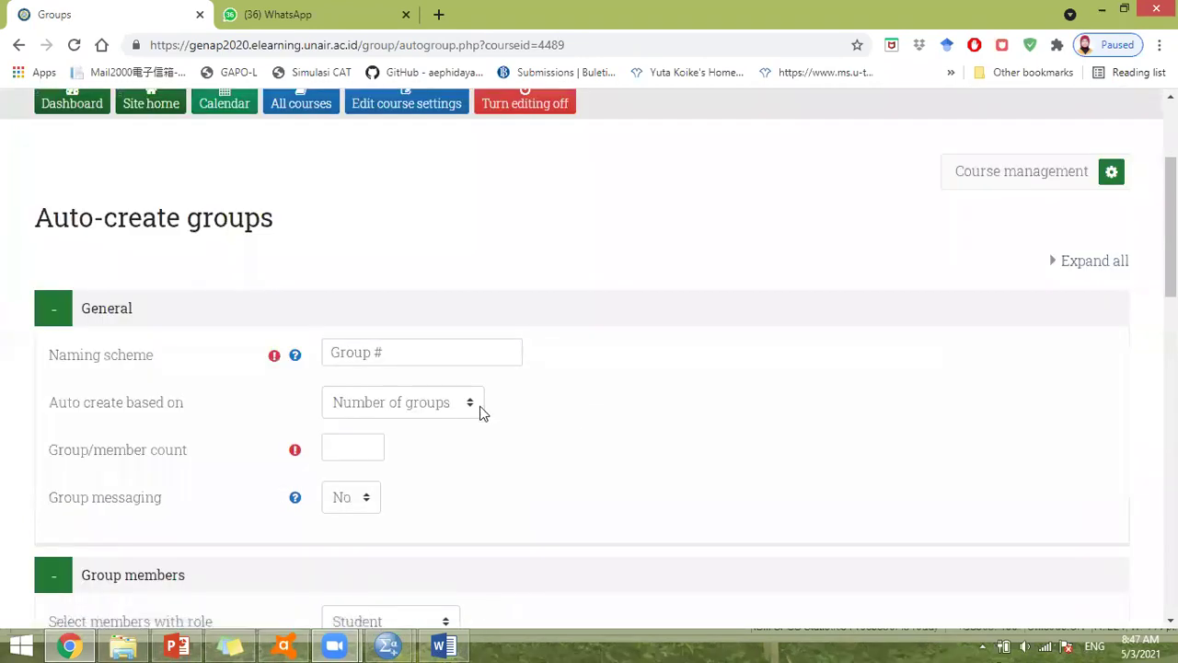
pyautogui.click(467, 406)
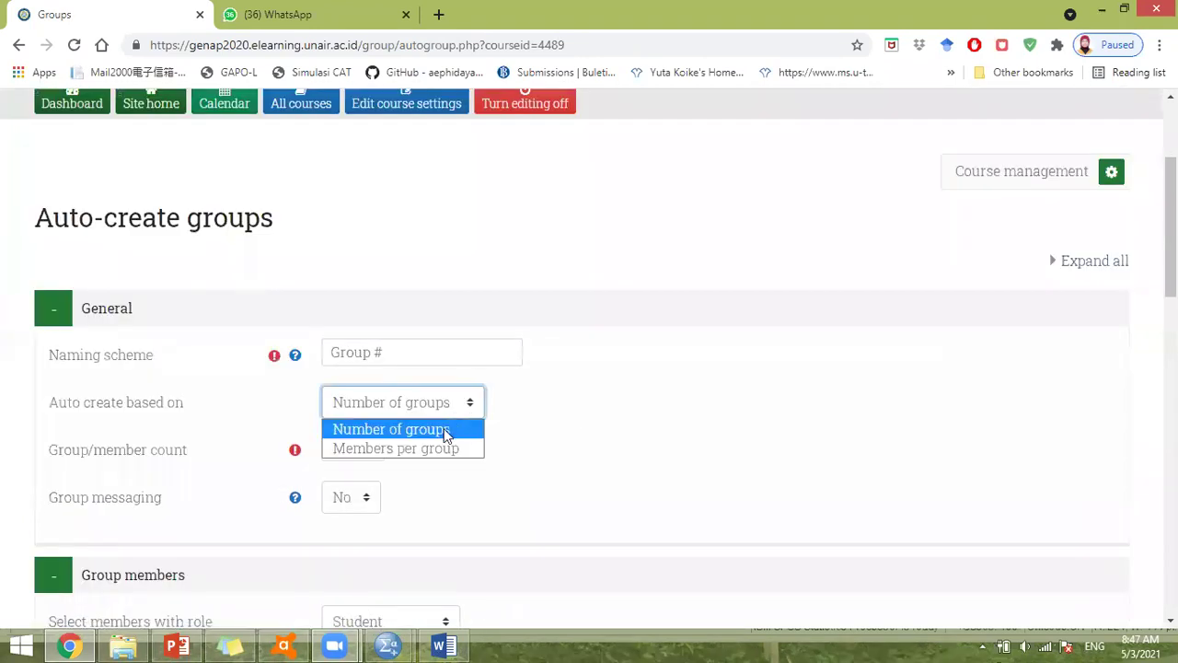
pyautogui.click(448, 429)
pyautogui.click(357, 451)
pyautogui.write('14')
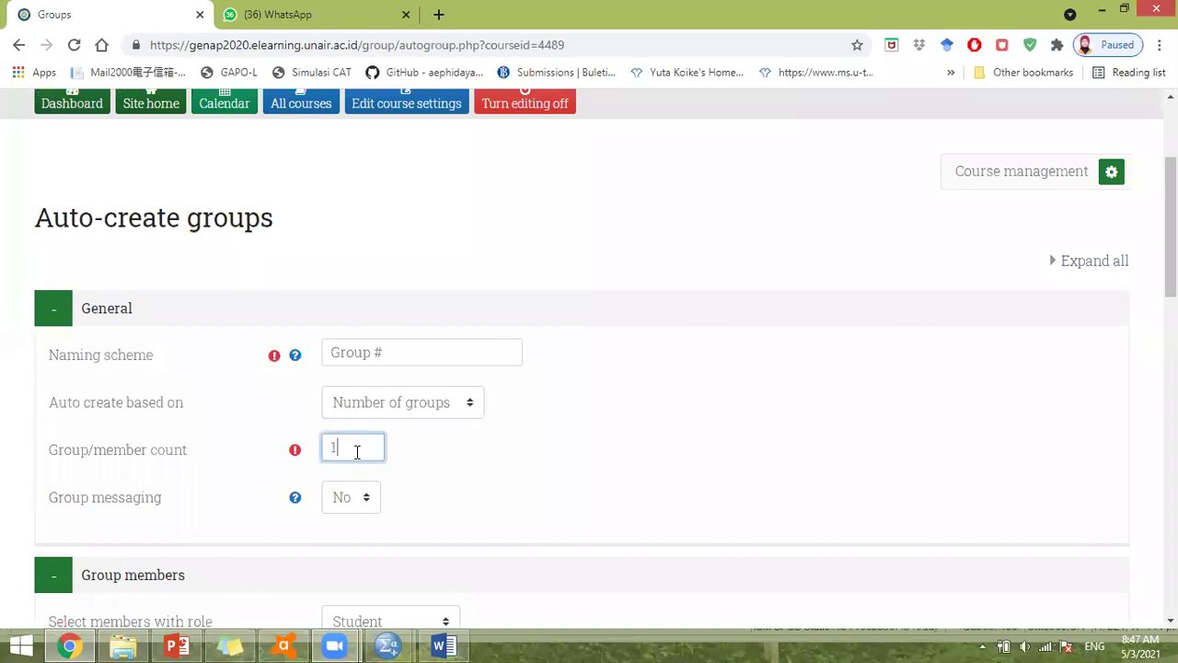
pyautogui.click(359, 509)
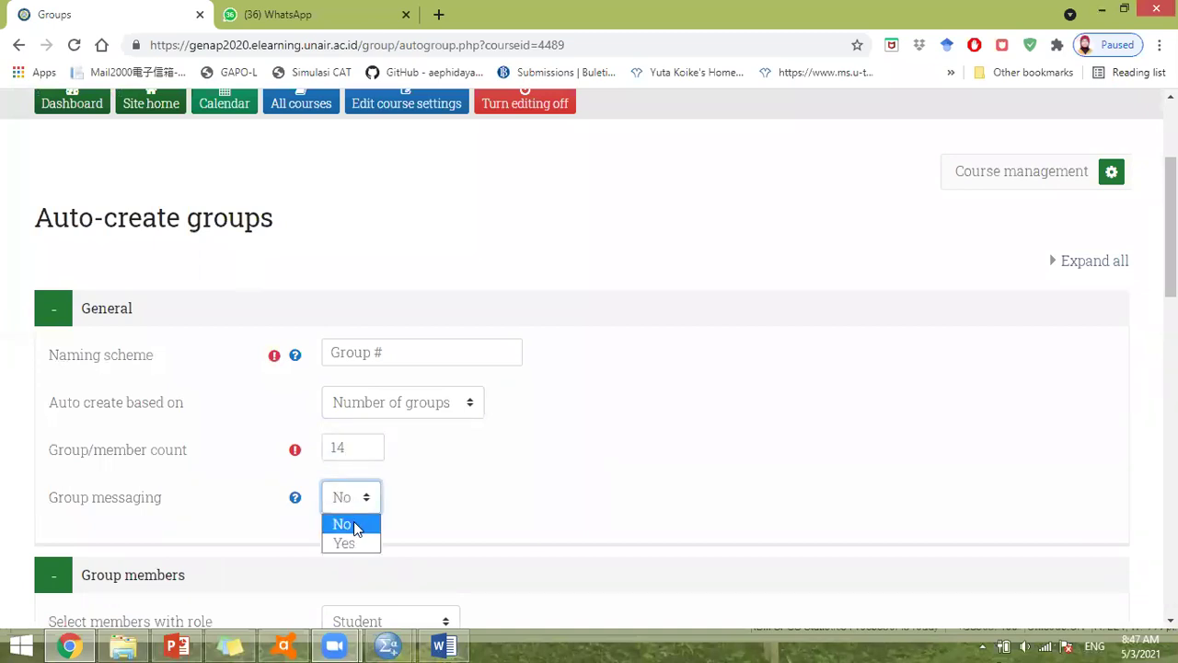
pyautogui.click(343, 542)
# Step: Preview the randomly allocated groups and check the members and user count of each group
pyautogui.scroll(-4, 485, 486)
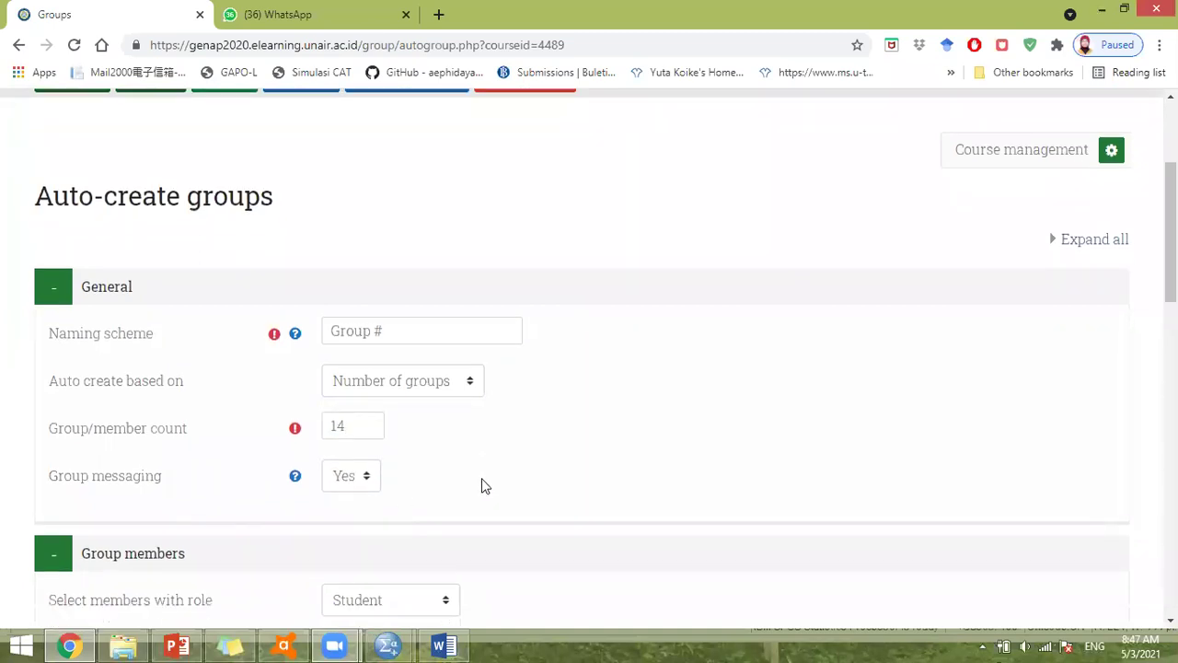
pyautogui.scroll(-2, 485, 486)
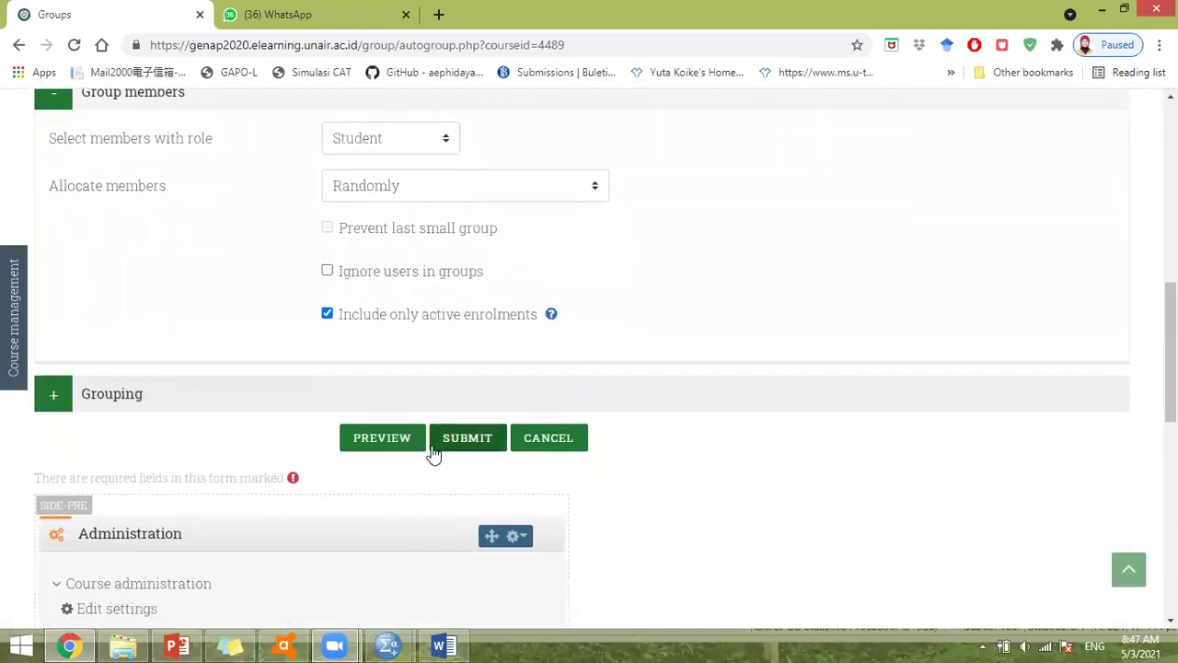
pyautogui.click(394, 445)
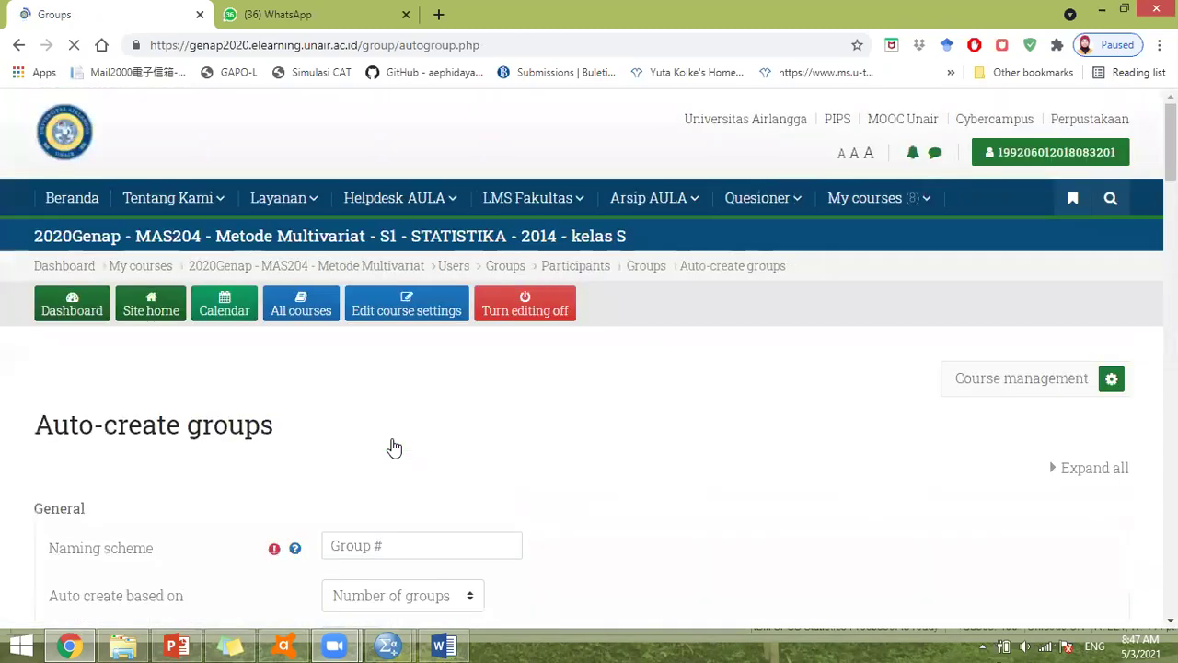
pyautogui.scroll(-4, 393, 448)
pyautogui.scroll(-5, 394, 447)
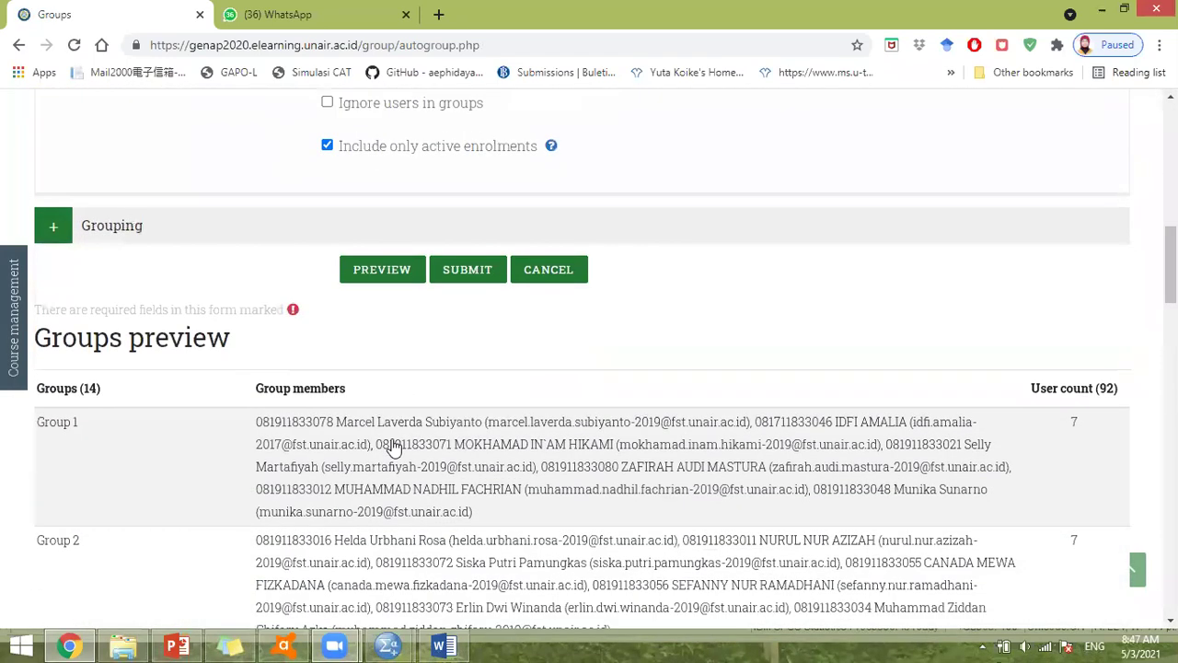
pyautogui.scroll(-2, 394, 448)
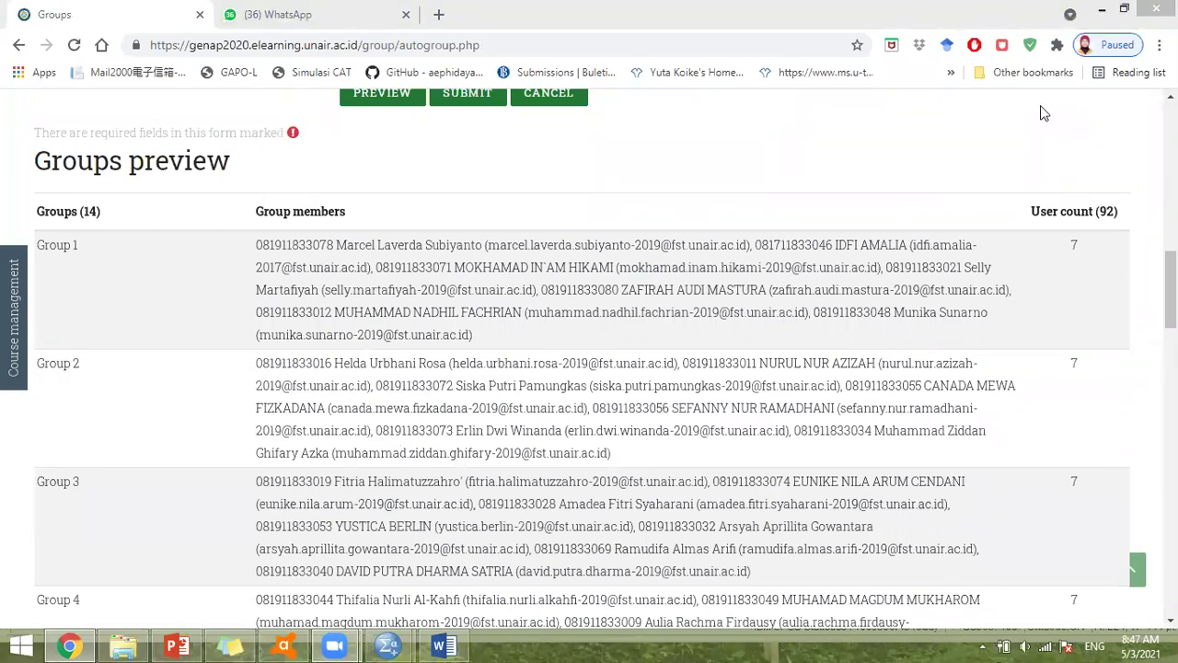
pyautogui.scroll(-2, 1074, 124)
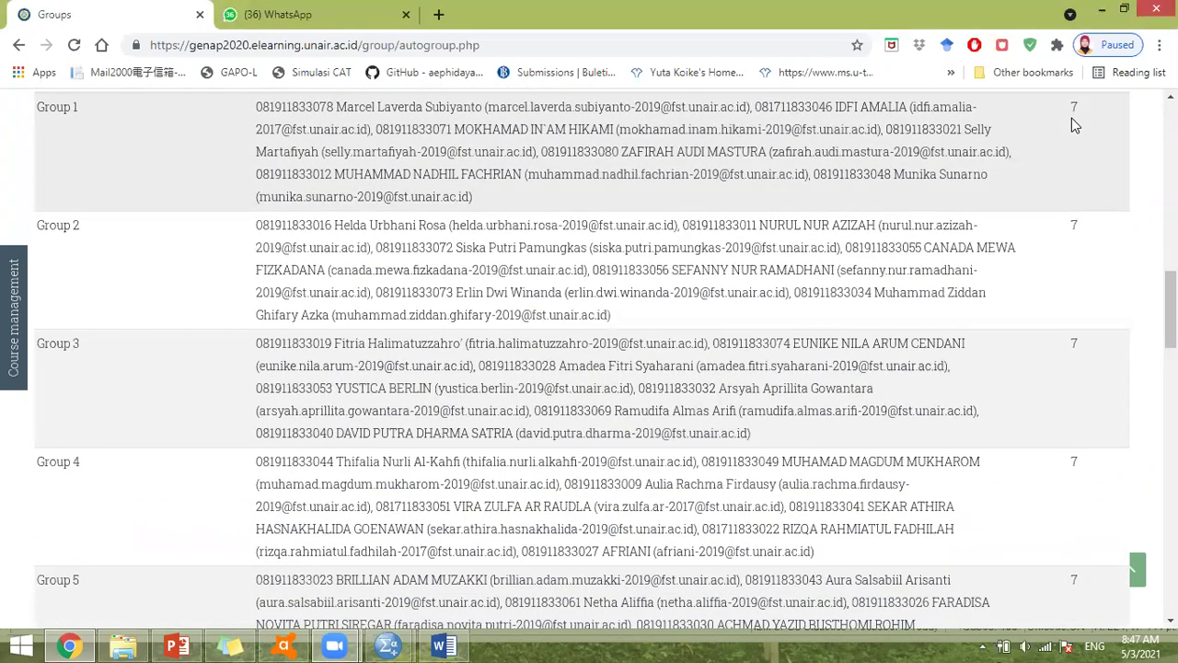
# Step: Compare the member lists and user counts across the previewed groups from Group 1 to Group 14
pyautogui.scroll(-1, 1072, 118)
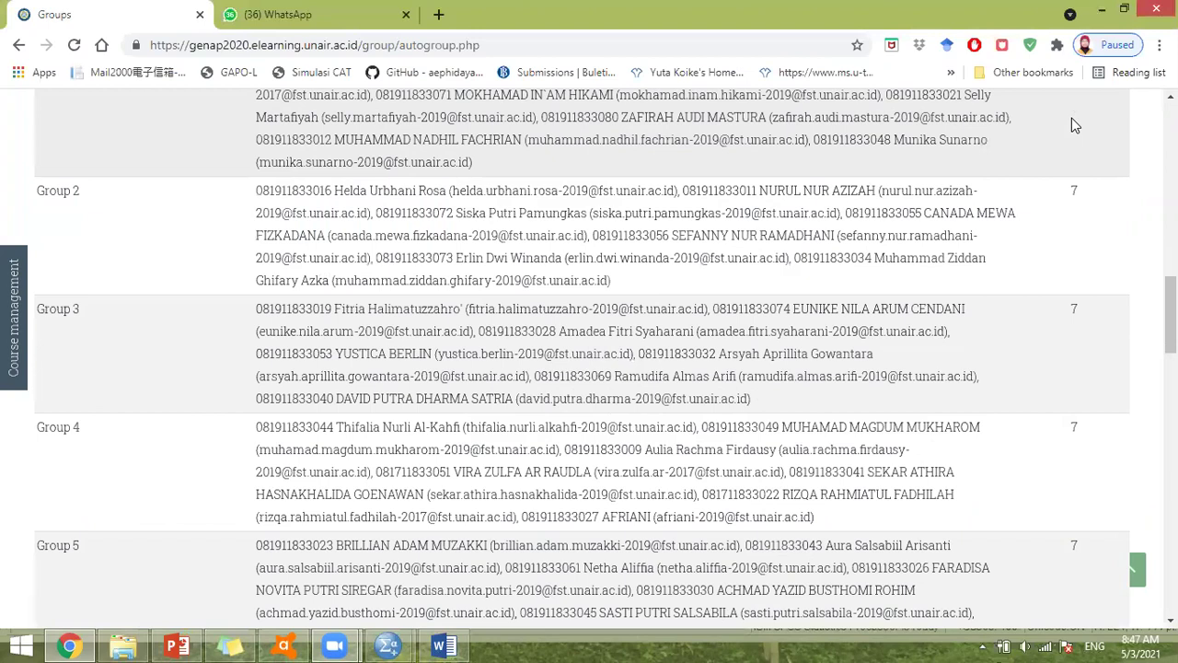
pyautogui.scroll(-1, 1071, 118)
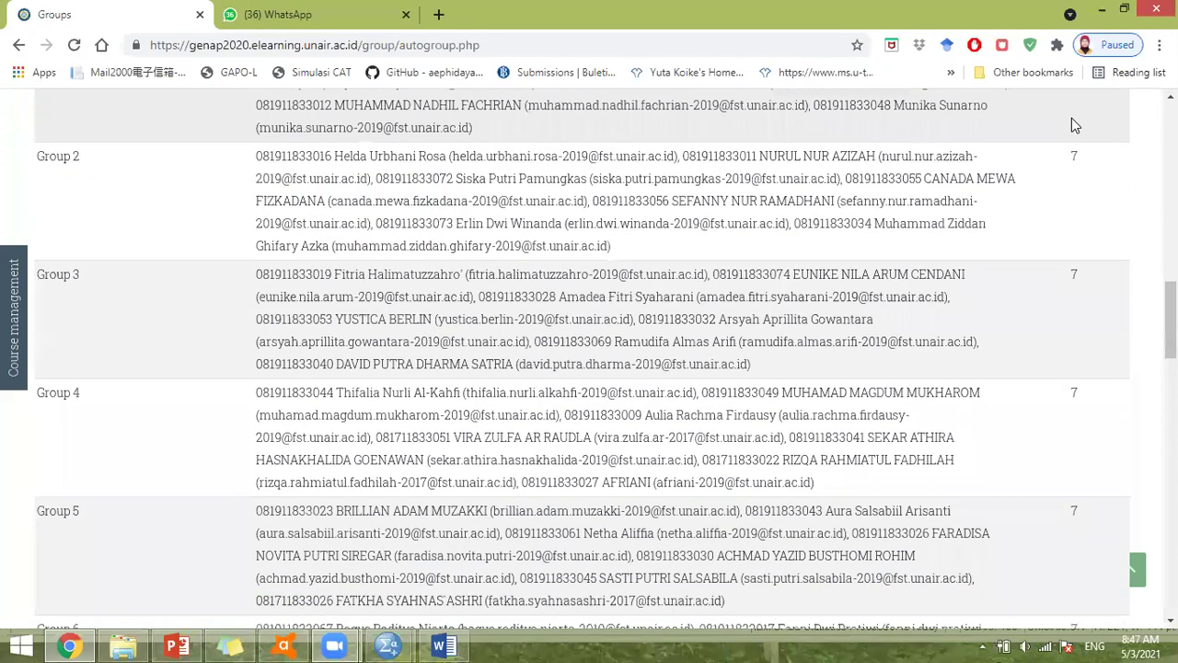
pyautogui.scroll(-1, 1071, 118)
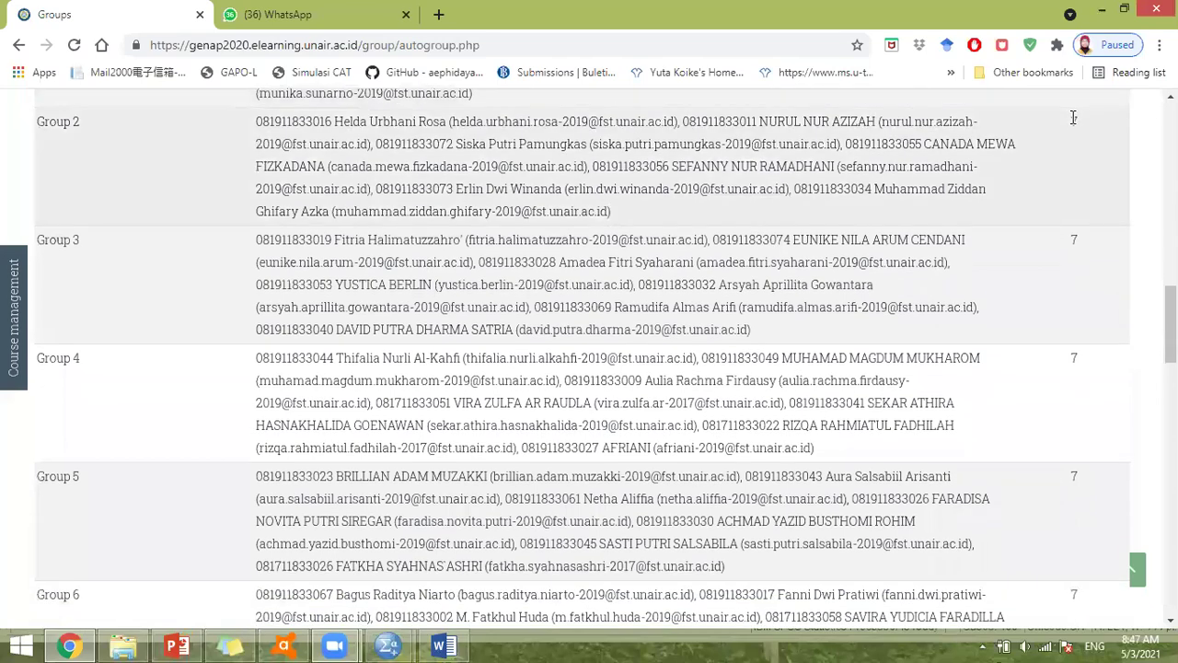
pyautogui.scroll(-3, 1072, 117)
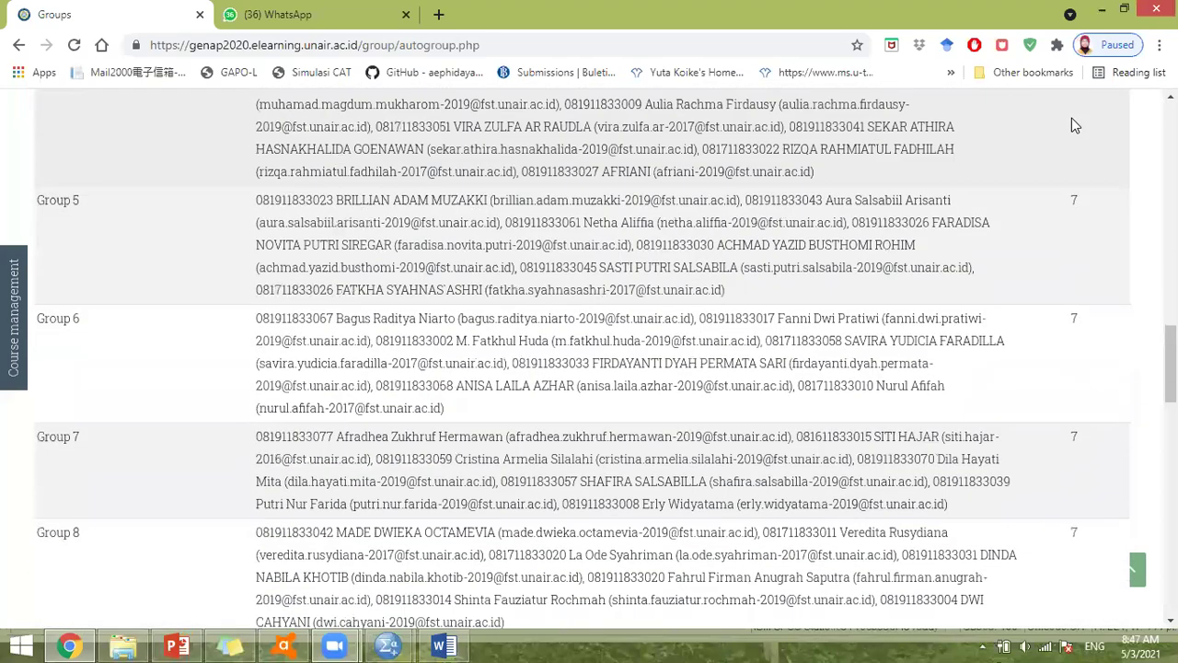
pyautogui.scroll(-4, 1071, 118)
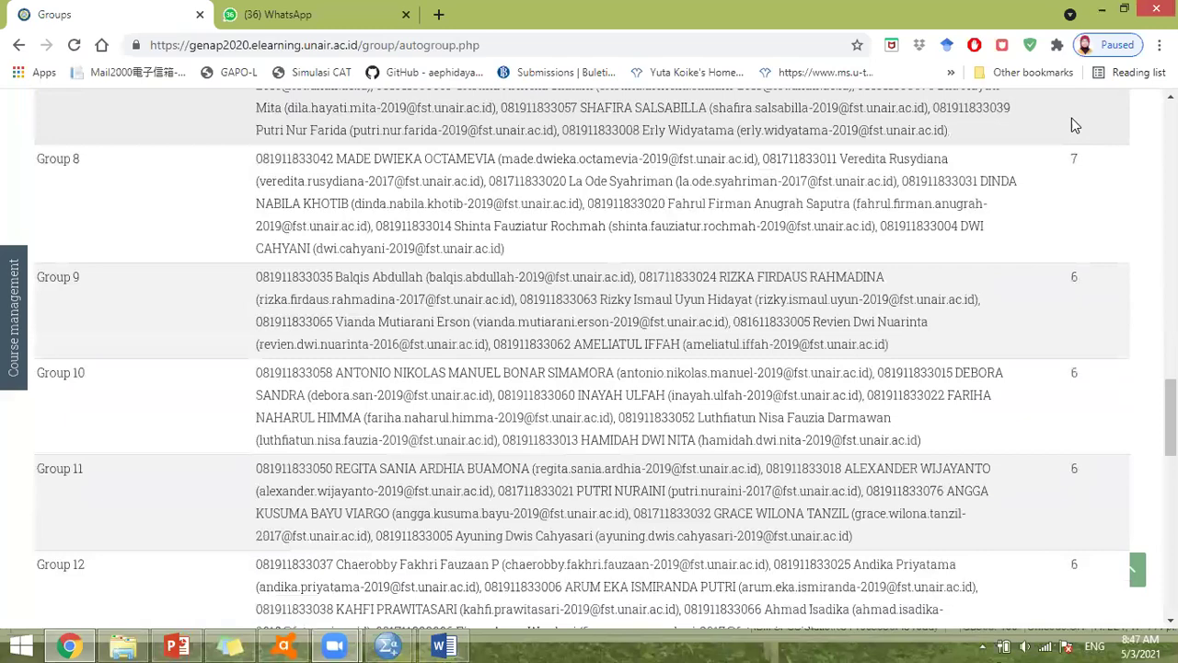
pyautogui.scroll(-1, 1071, 125)
pyautogui.scroll(-7, 1071, 118)
pyautogui.scroll(4, 1072, 117)
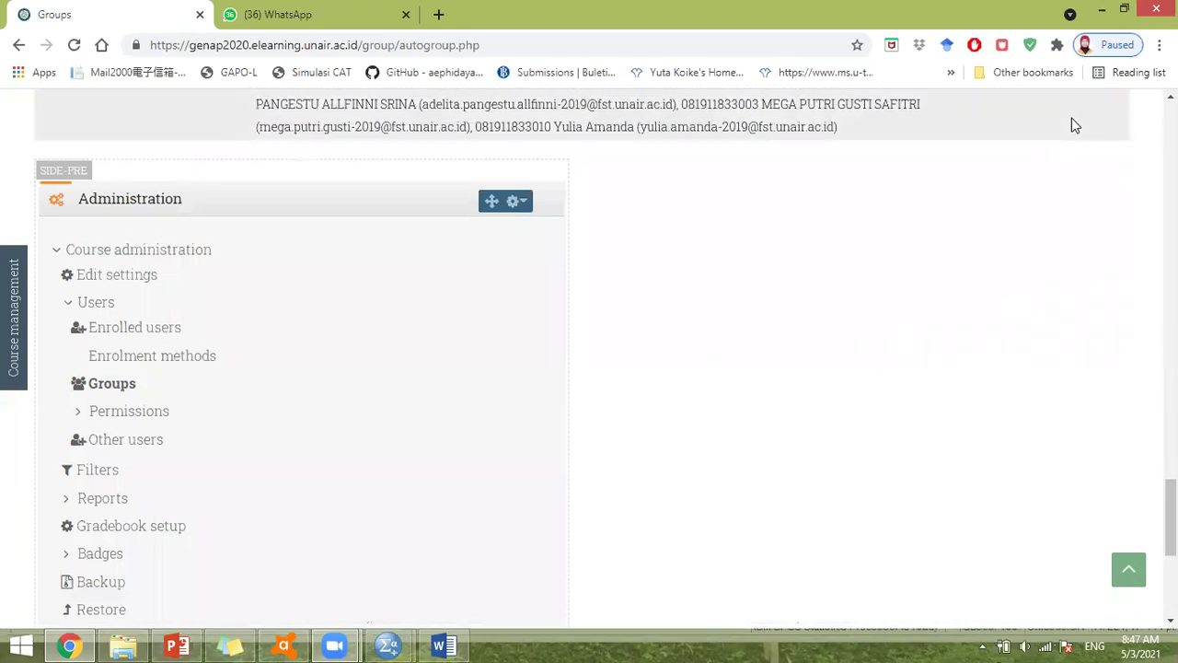
pyautogui.scroll(2, 1071, 118)
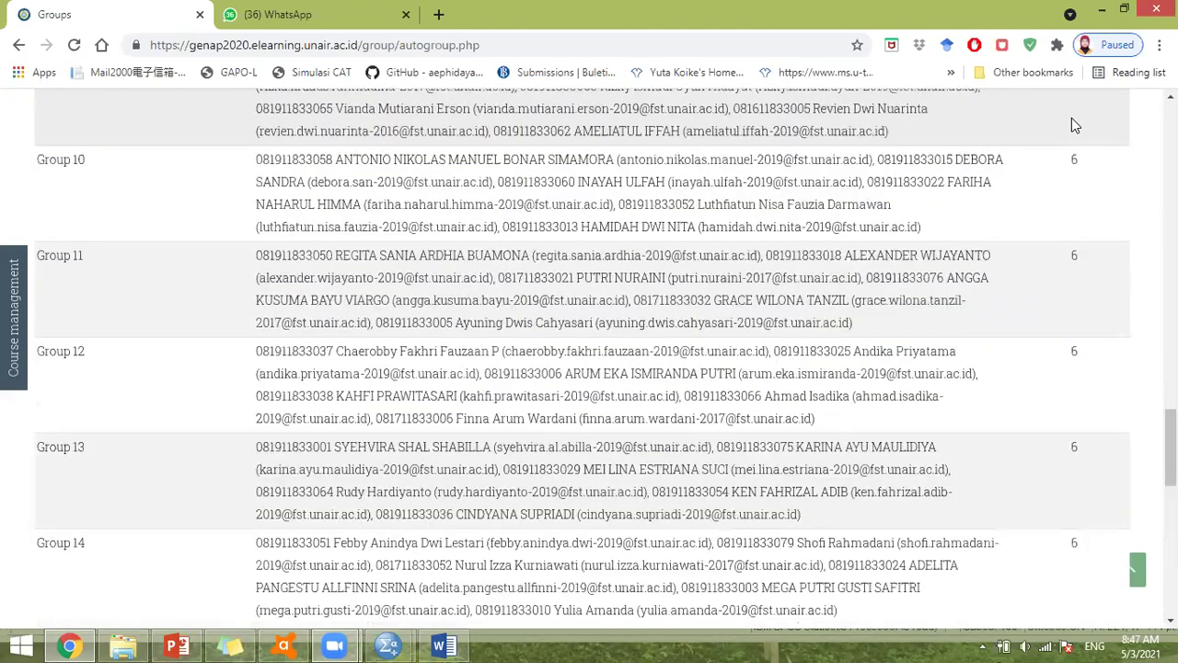
pyautogui.scroll(1, 1072, 118)
pyautogui.scroll(6, 1072, 118)
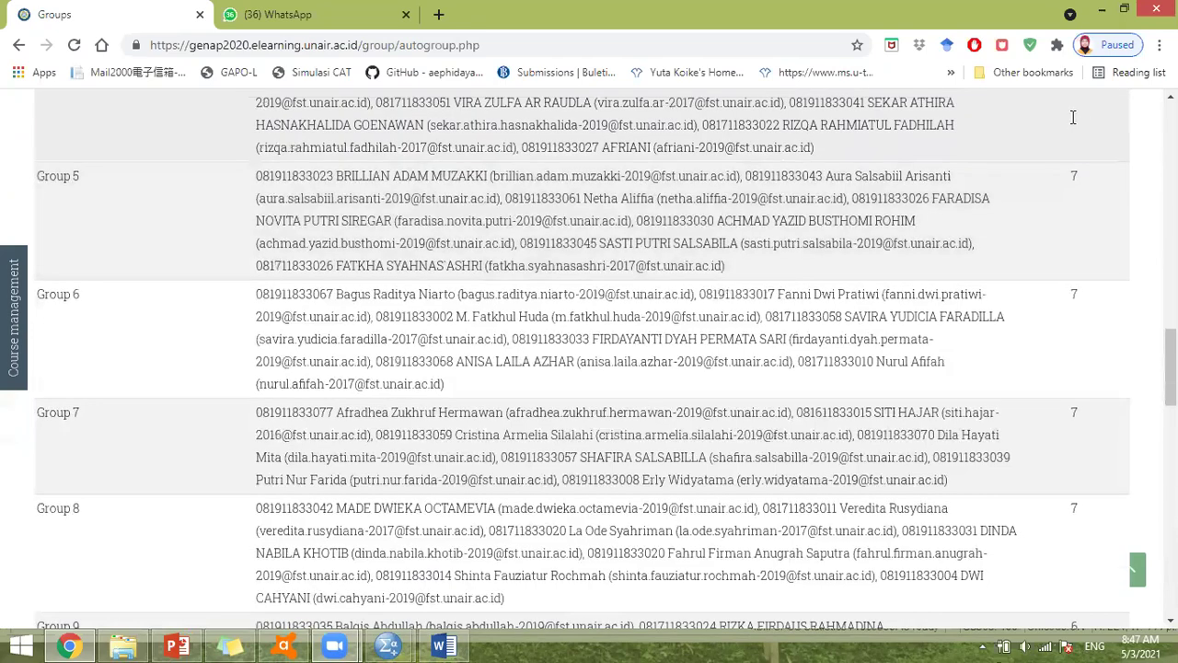
pyautogui.scroll(3, 1071, 125)
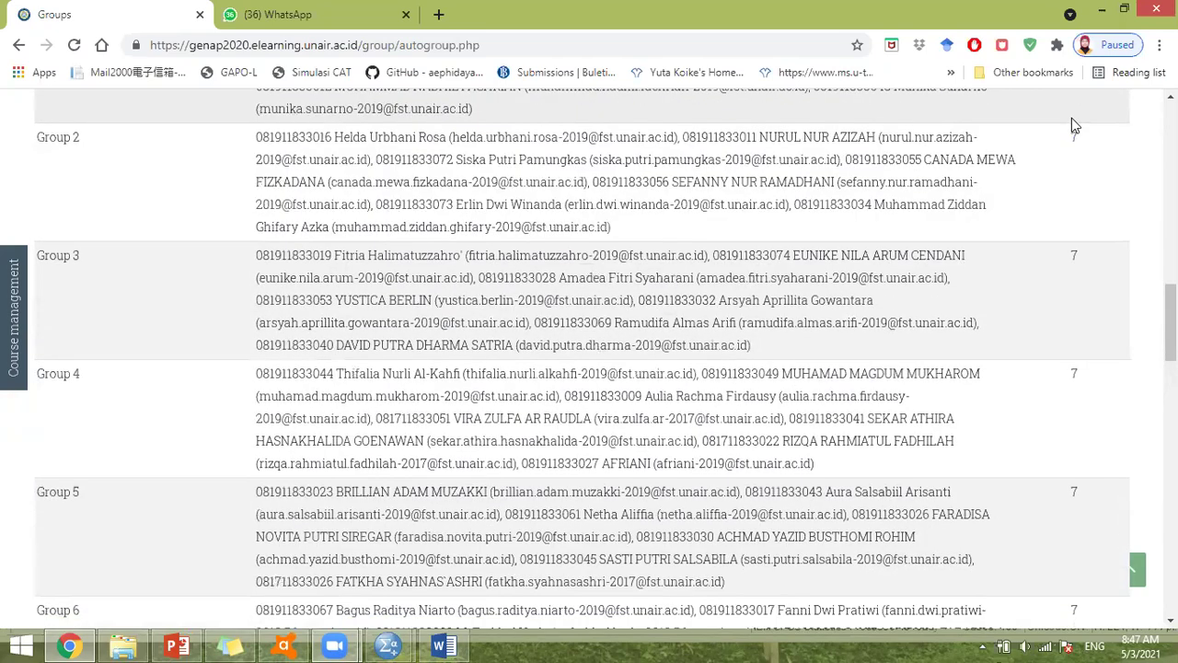
pyautogui.scroll(-8, 1071, 125)
pyautogui.scroll(-5, 1071, 125)
pyautogui.scroll(3, 1071, 125)
pyautogui.scroll(9, 1071, 118)
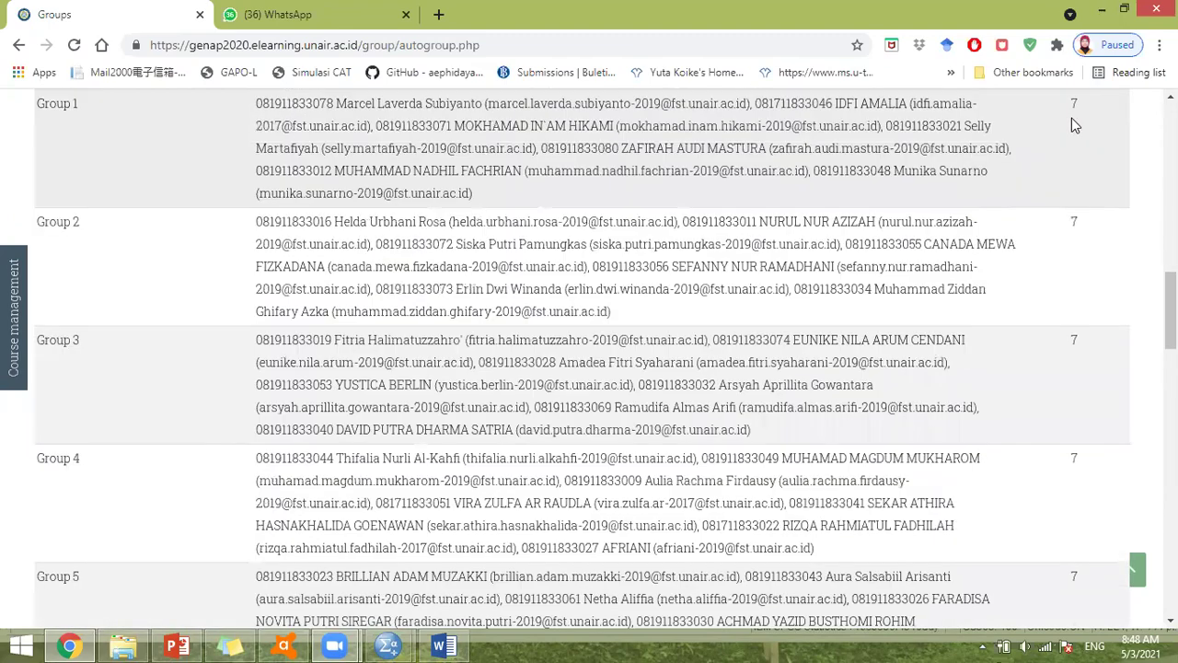
# Step: Submit the auto-create form to create the previewed random groups, and open the course's groups overview
pyautogui.scroll(6, 1071, 118)
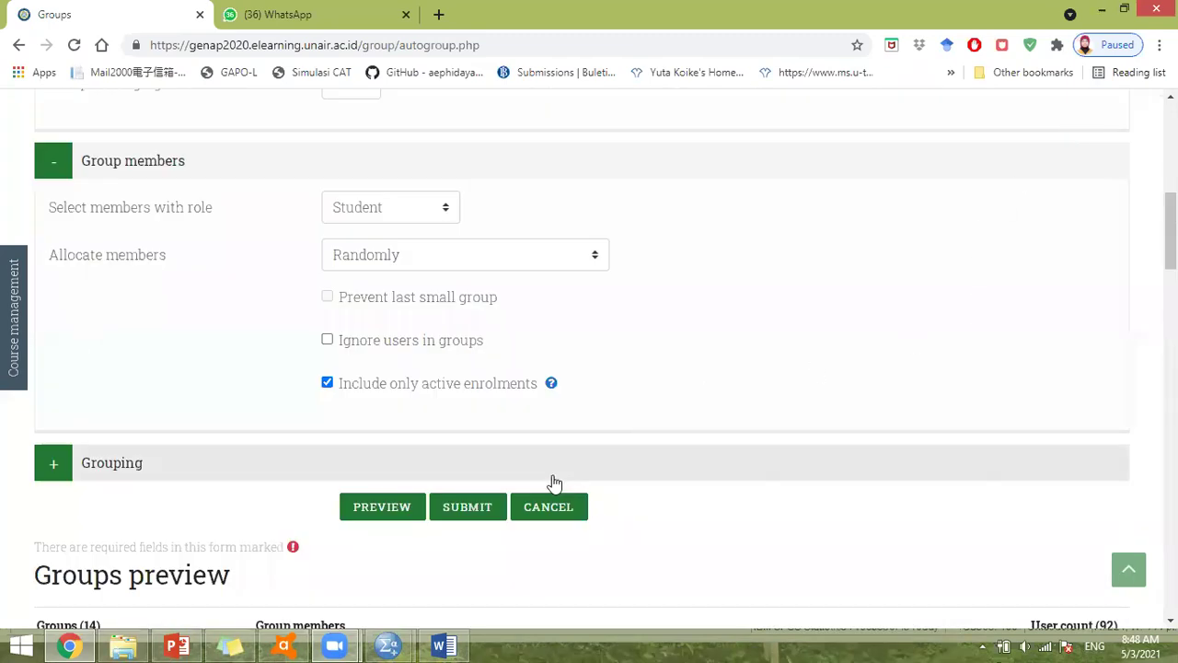
pyautogui.click(476, 509)
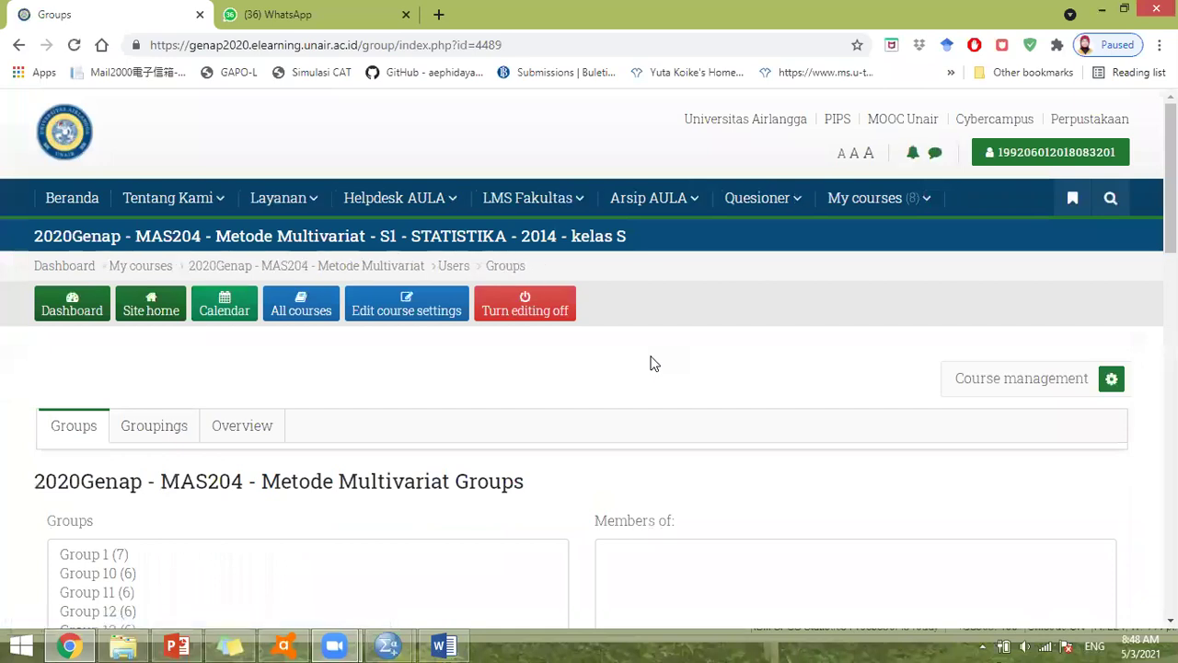
pyautogui.scroll(-1, 650, 363)
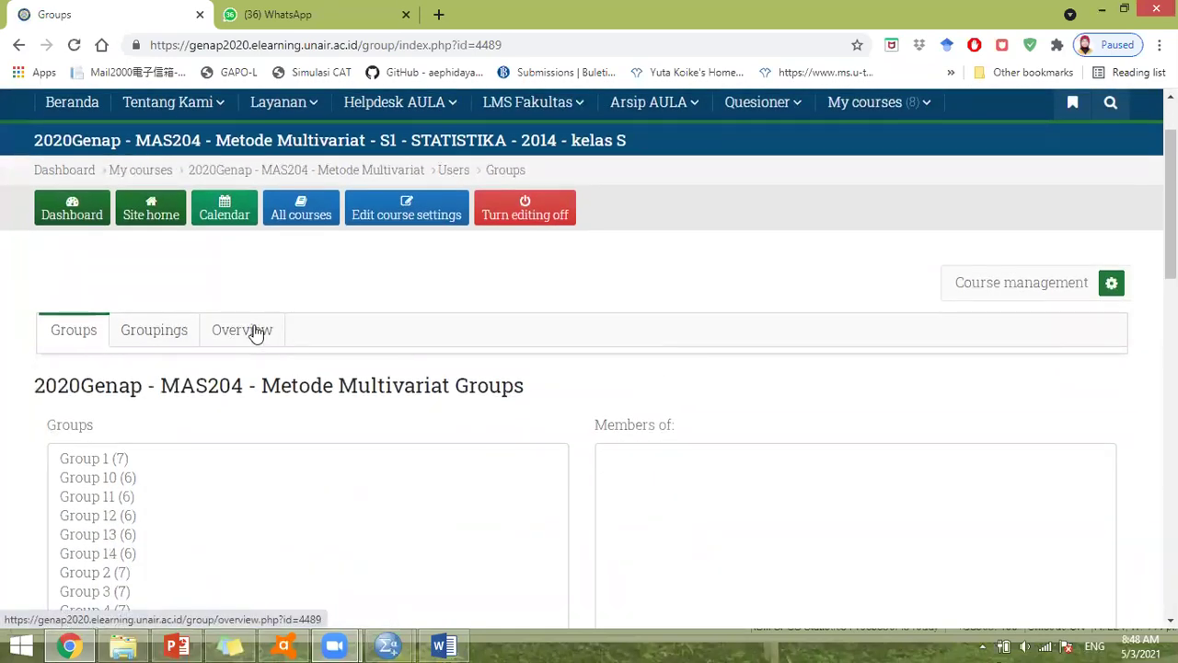
pyautogui.click(259, 332)
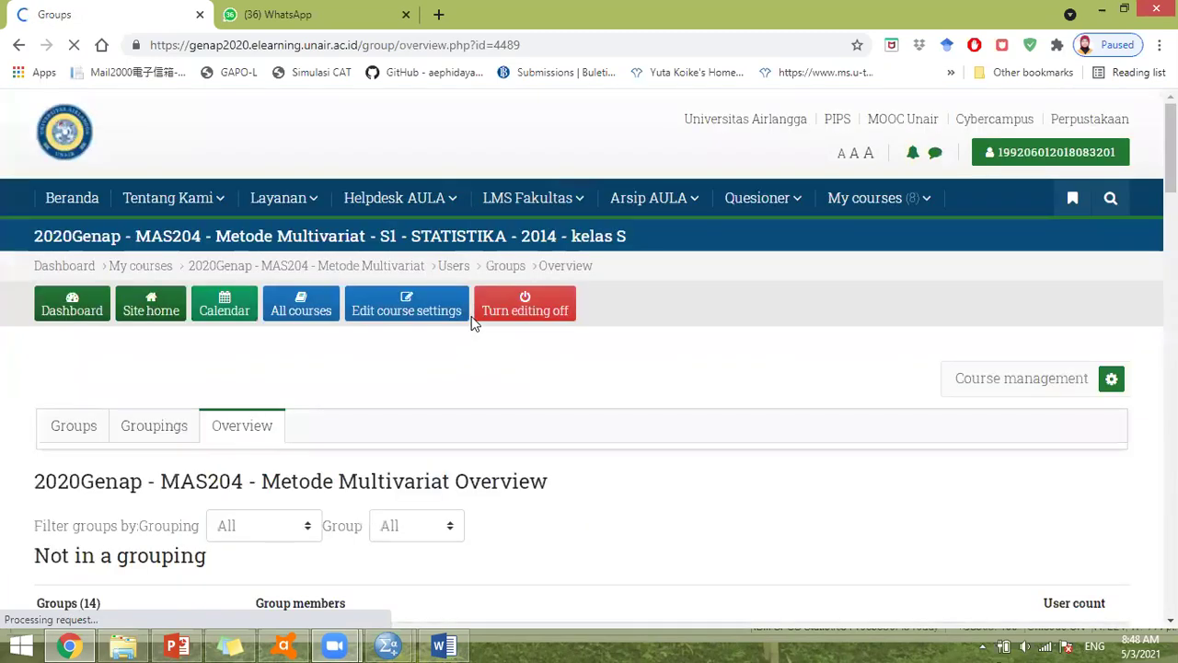
# Step: Examine the members and user count of each created group in the overview, enlarging the page for readability
pyautogui.scroll(-5, 472, 322)
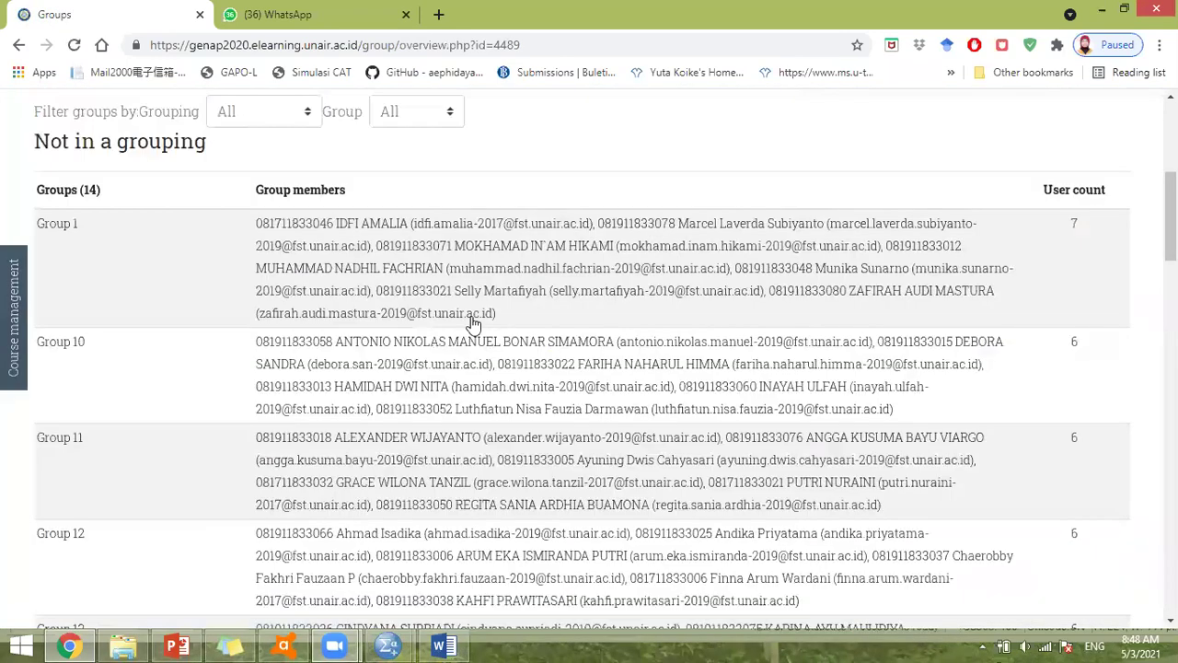
pyautogui.scroll(-1, 472, 322)
pyautogui.scroll(-1, 473, 323)
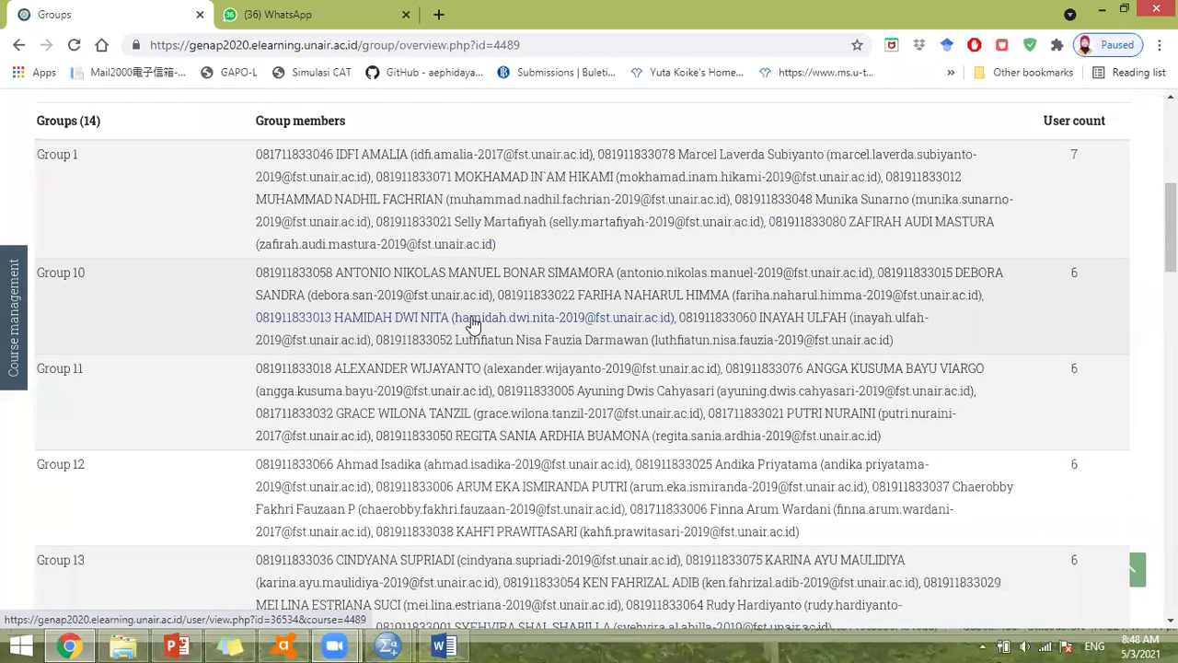
pyautogui.scroll(-1, 472, 324)
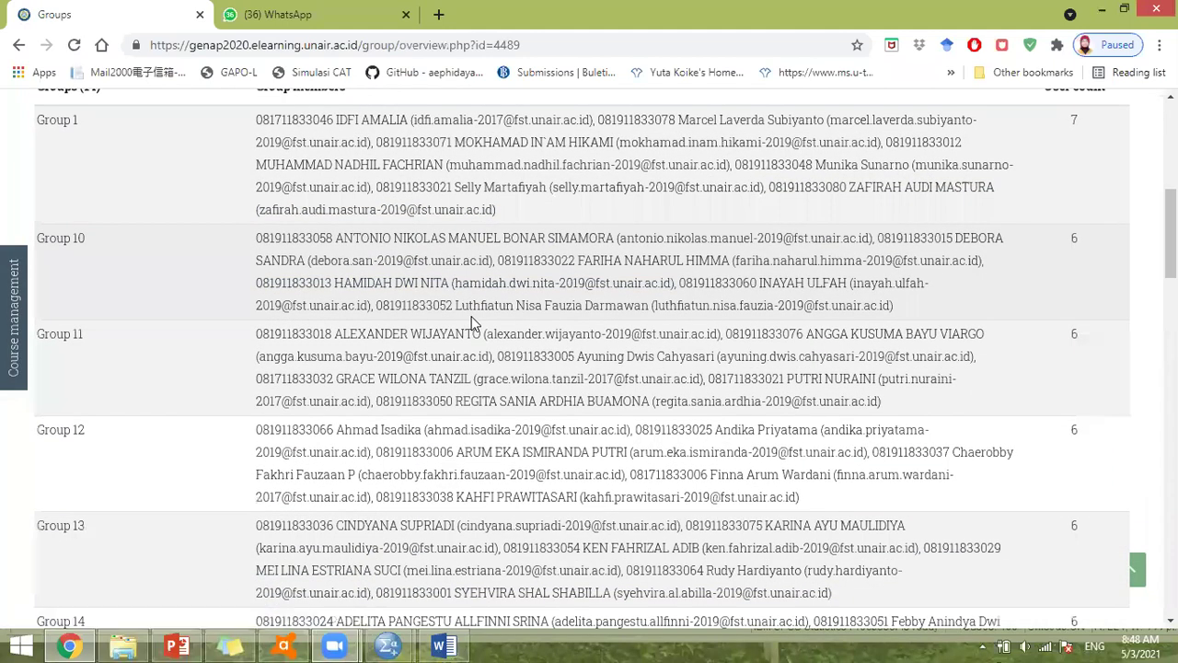
pyautogui.scroll(1, 473, 322)
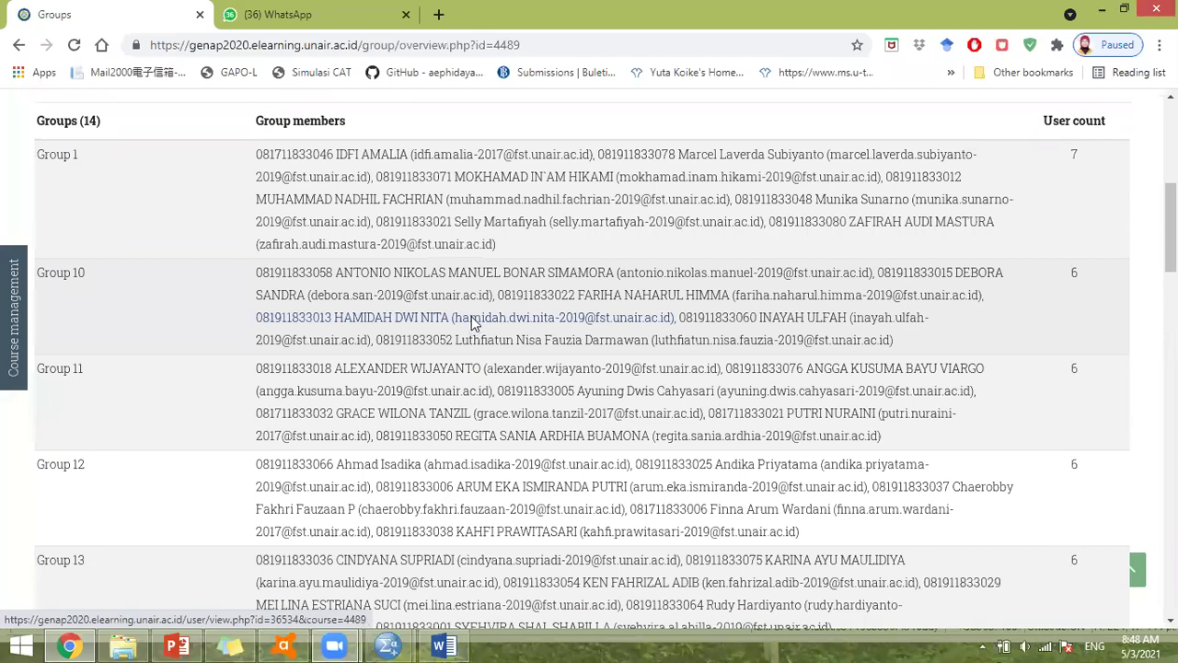
pyautogui.scroll(-1, 472, 324)
pyautogui.scroll(1, 473, 324)
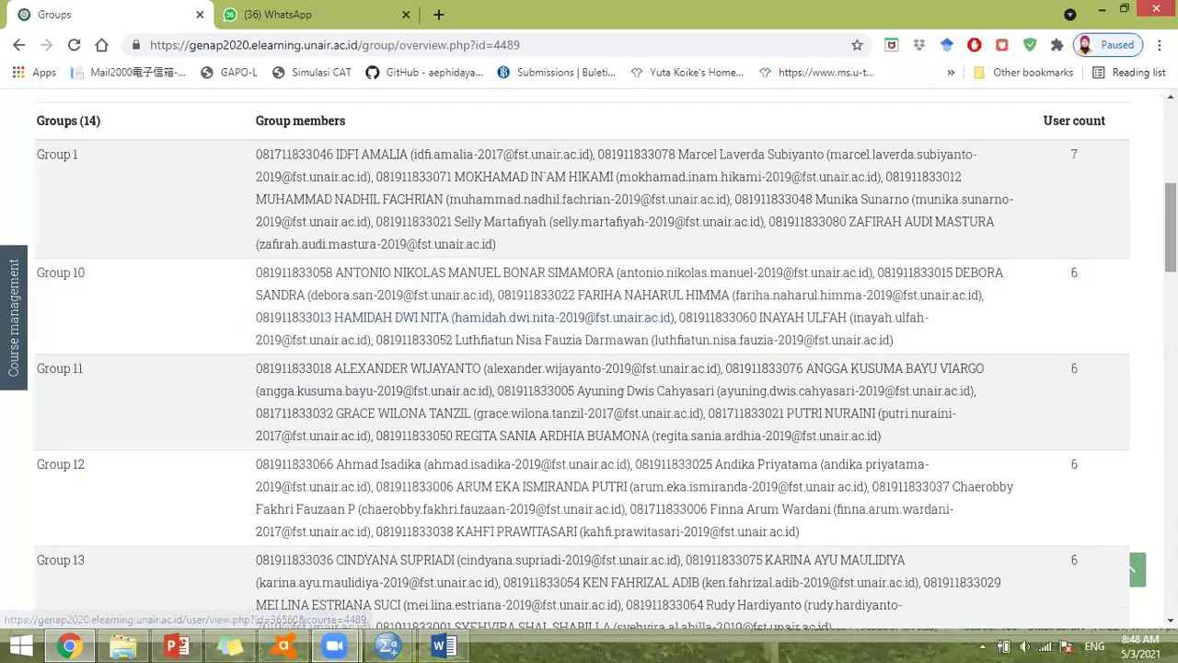
pyautogui.hotkey('ctrl', '+')
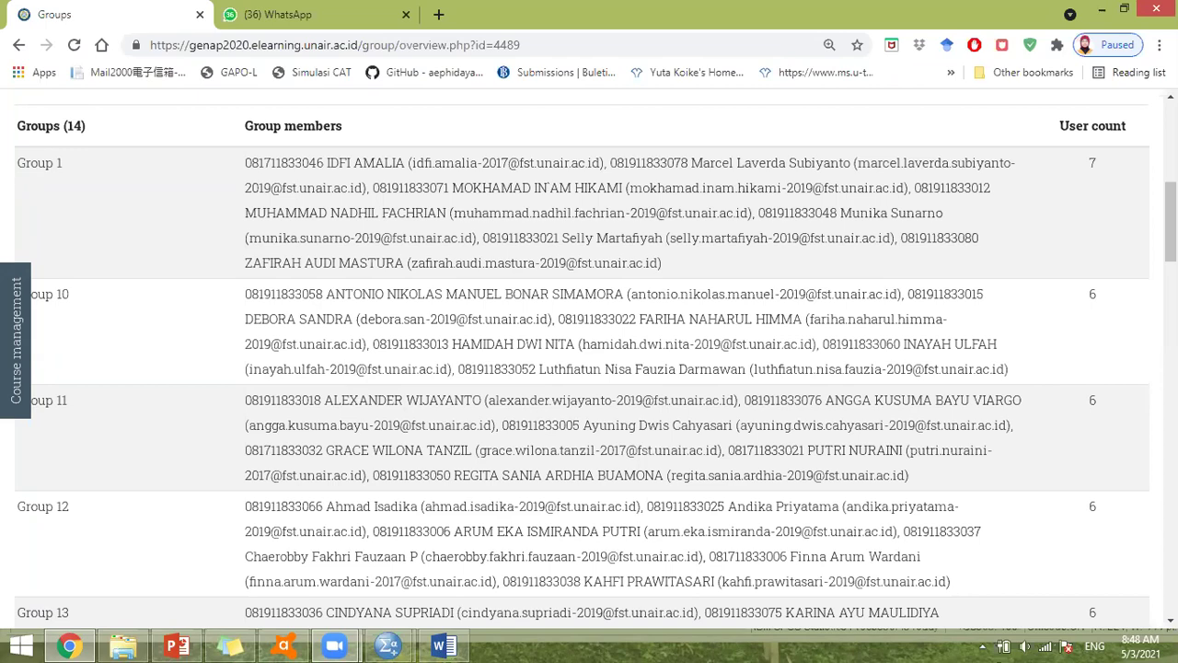
pyautogui.scroll(-4, 589, 359)
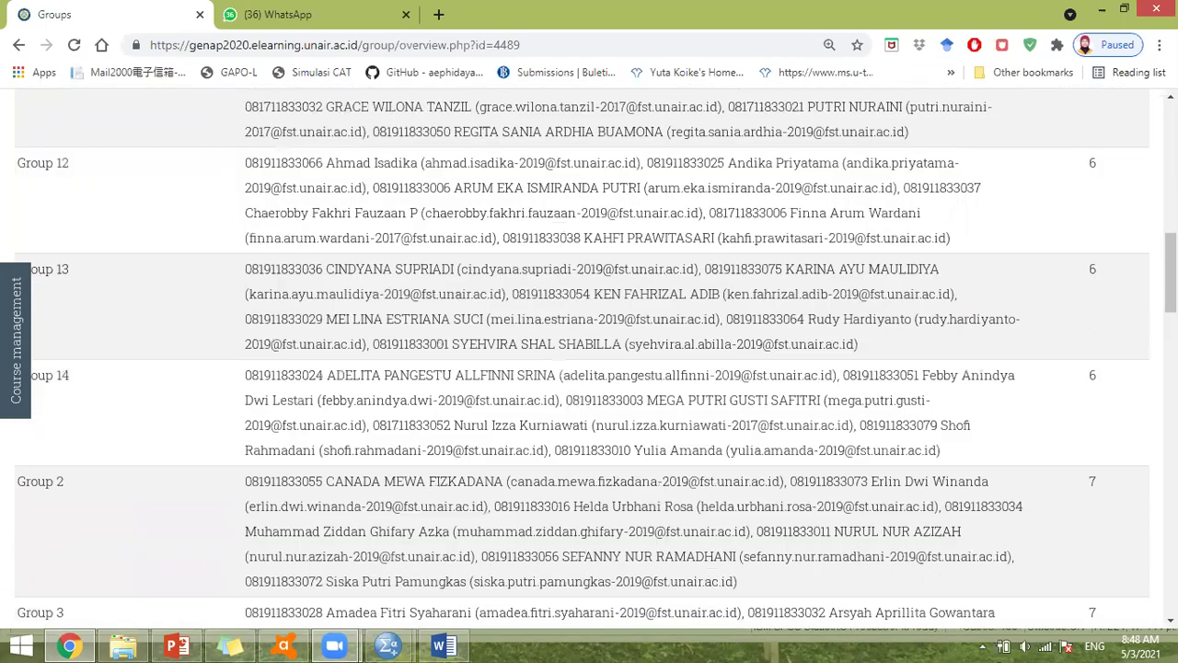